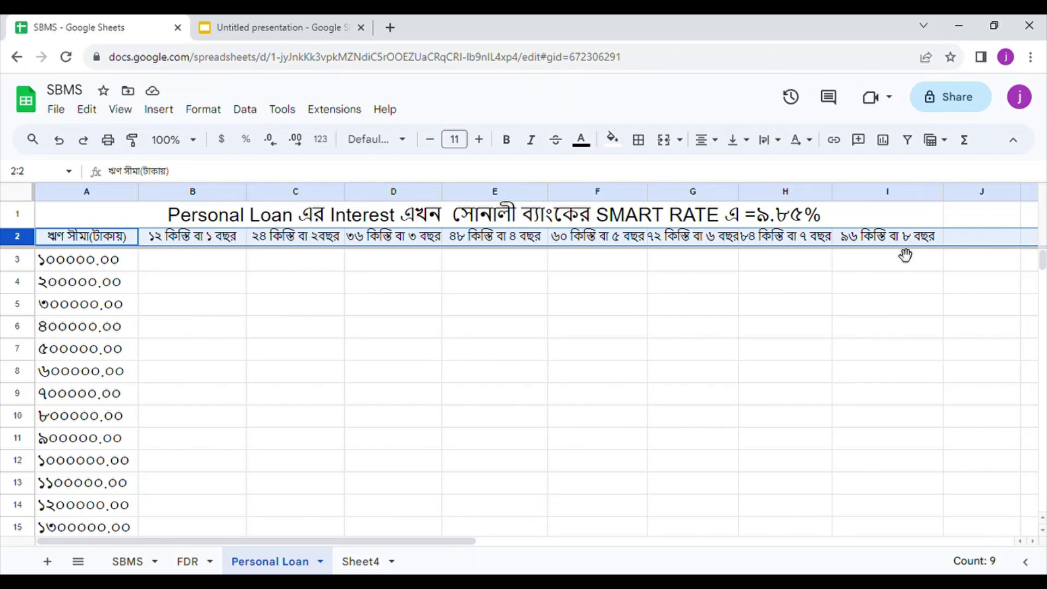
pyautogui.click(621, 272)
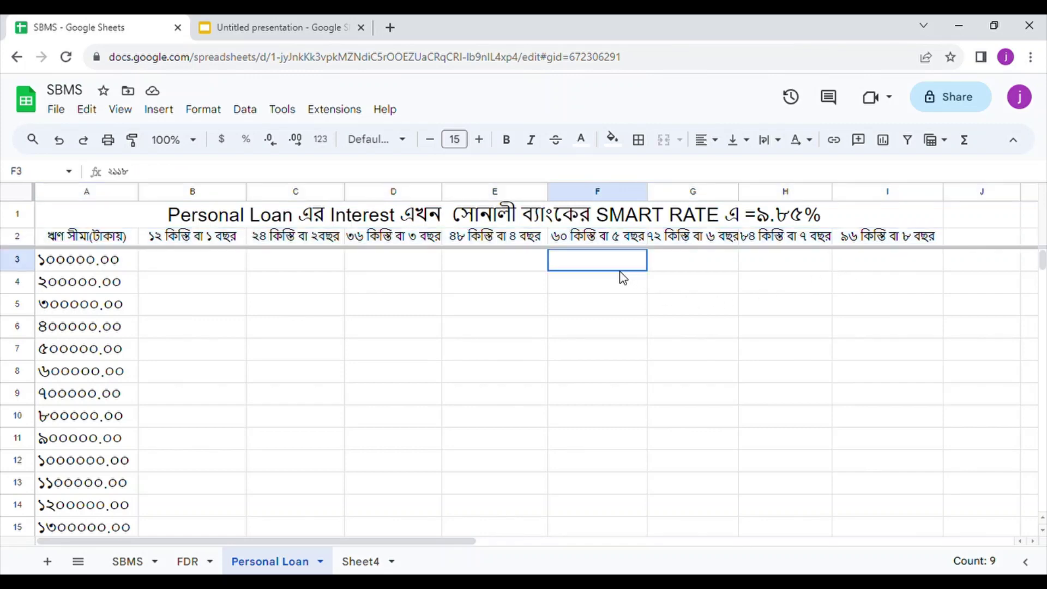
pyautogui.click(592, 240)
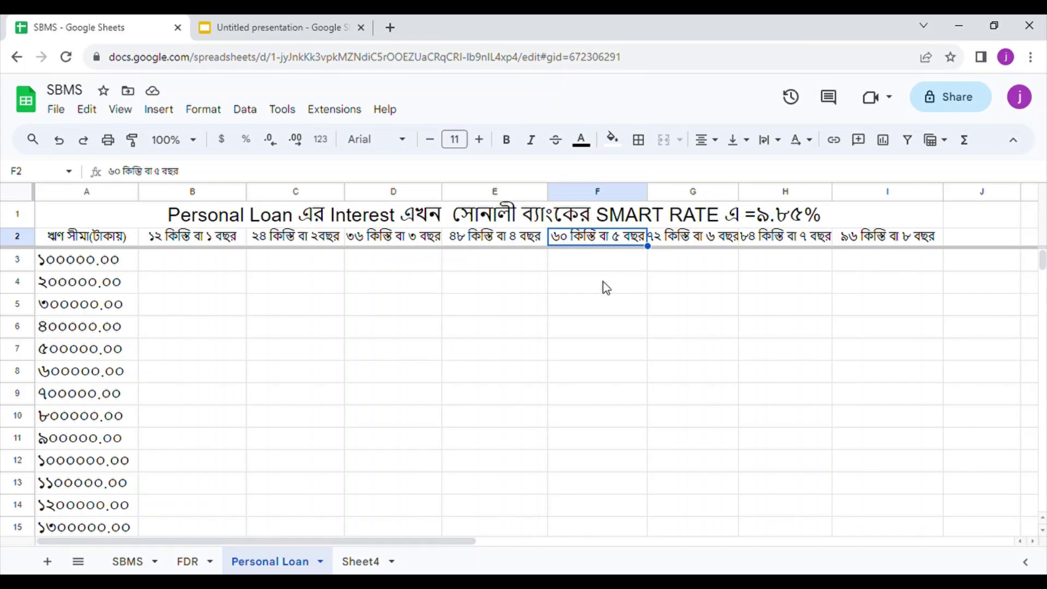
pyautogui.click(694, 273)
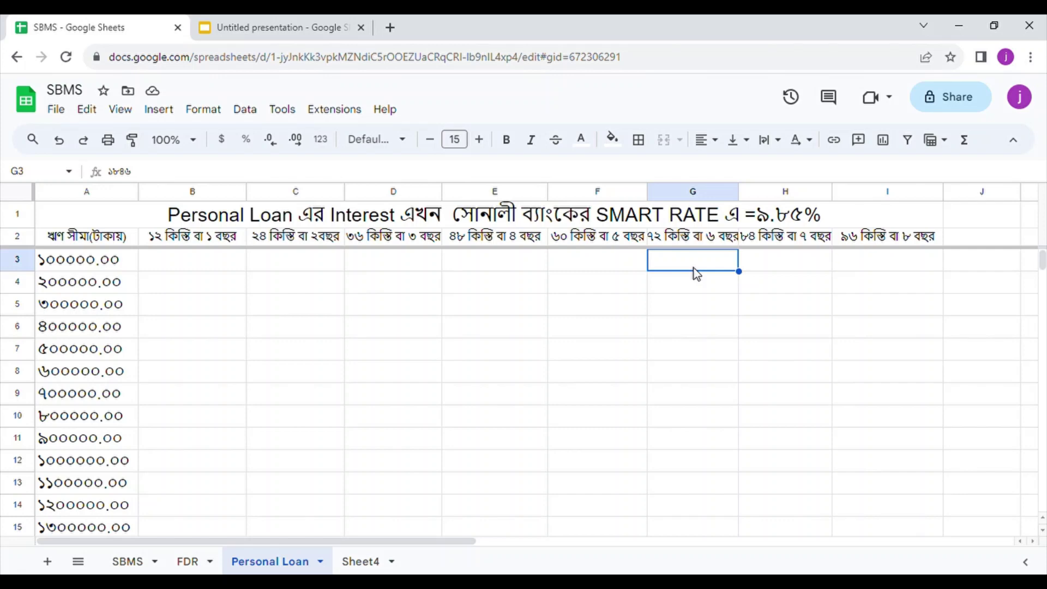
pyautogui.click(816, 266)
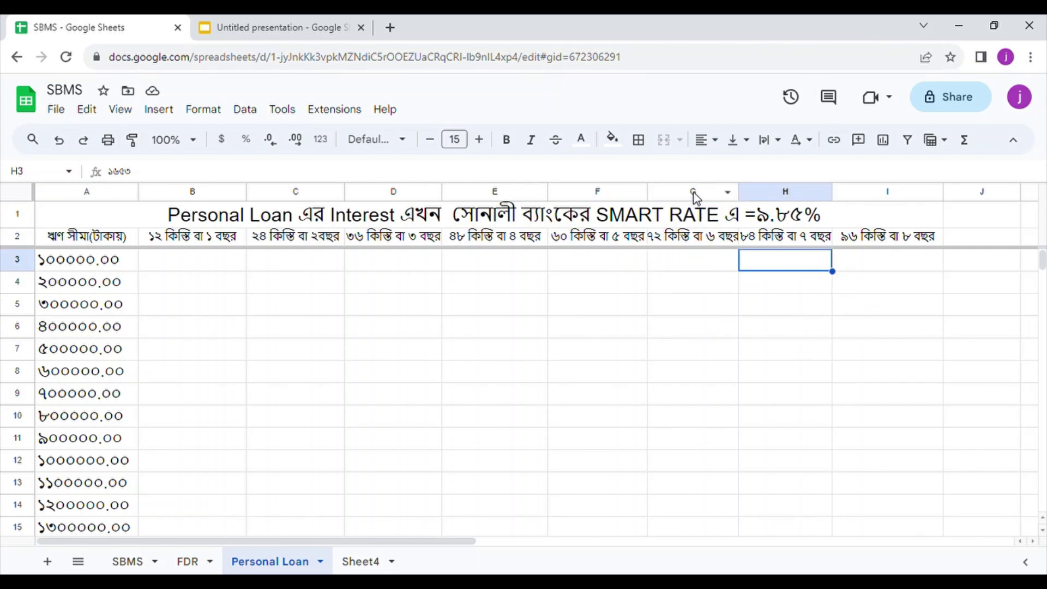
# Set the text colour of the whole 8-year instalment column (column I) to red.
pyautogui.click(877, 196)
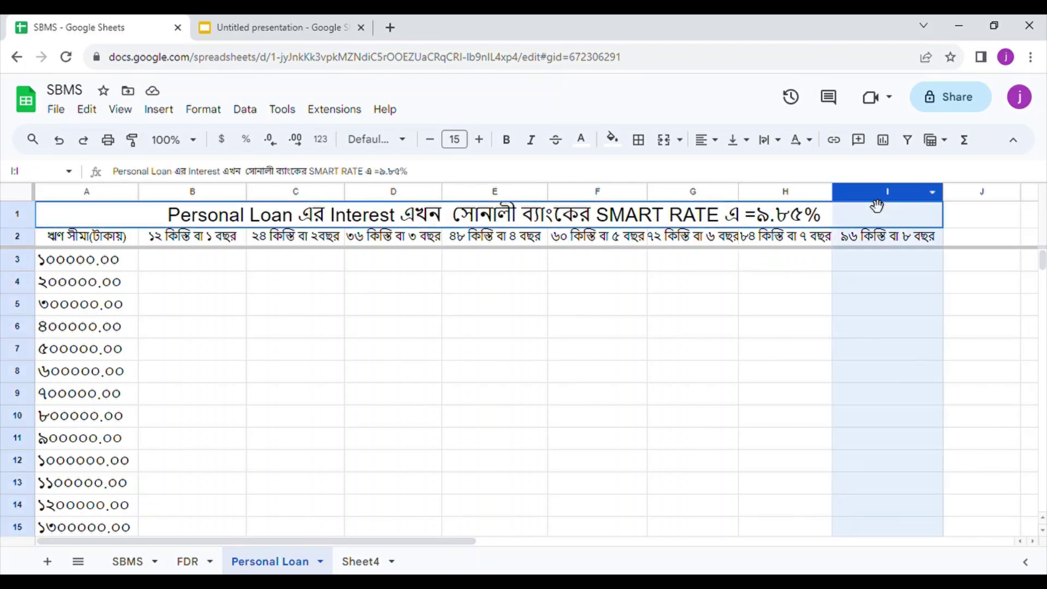
pyautogui.click(582, 142)
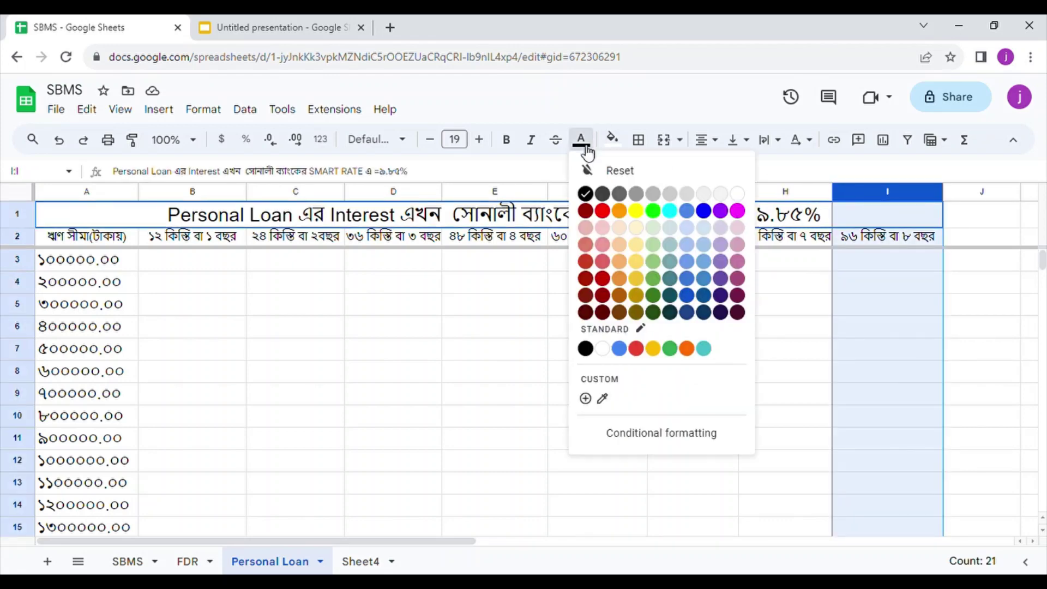
pyautogui.click(603, 212)
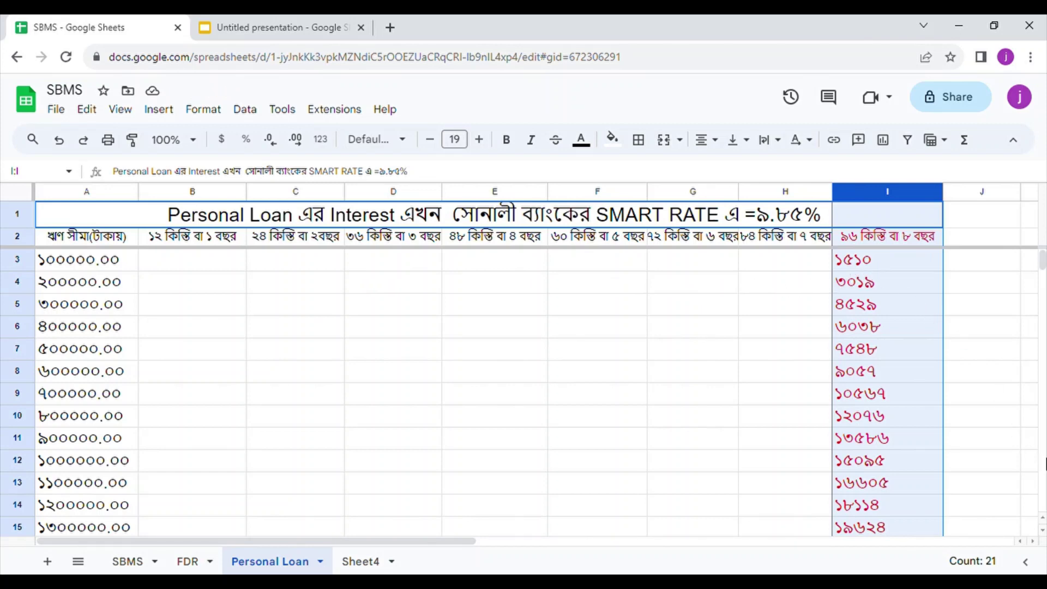
pyautogui.scroll(-4, 1028, 451)
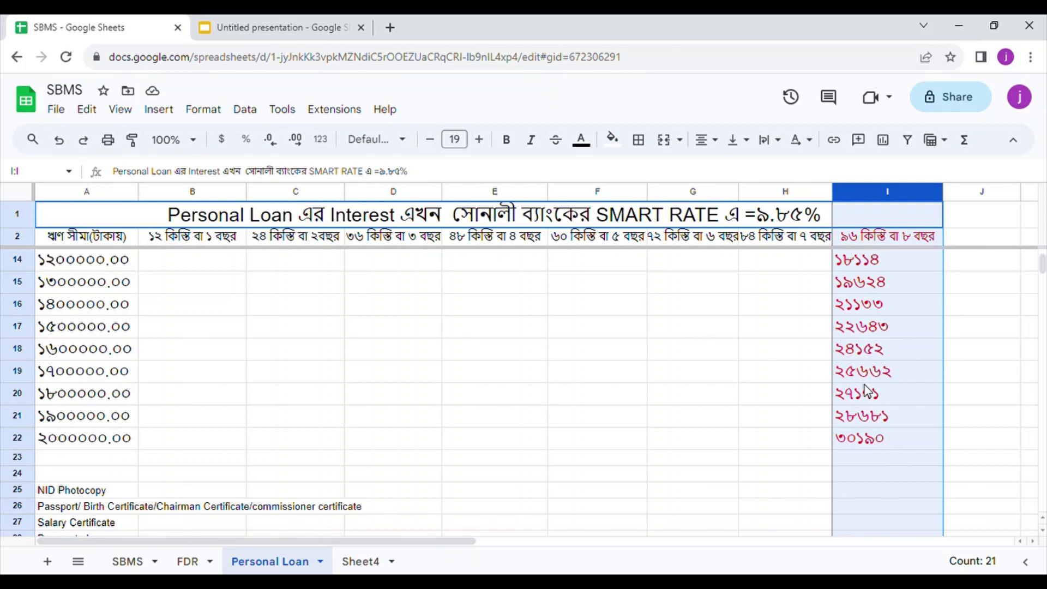
pyautogui.hotkey('ctrl', 'z')
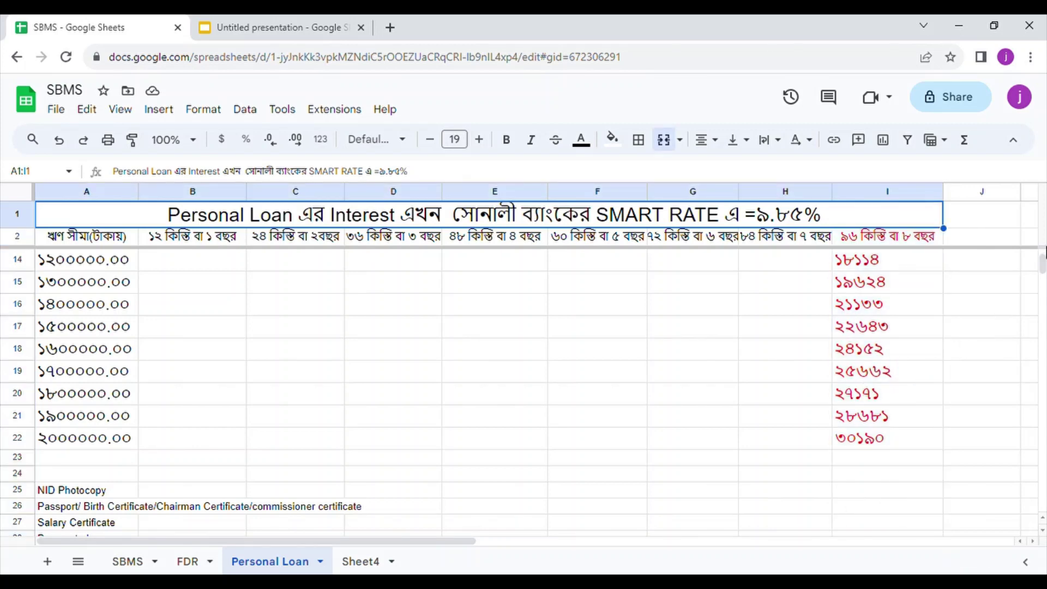
pyautogui.scroll(4, 1022, 211)
pyautogui.scroll(-4, 814, 273)
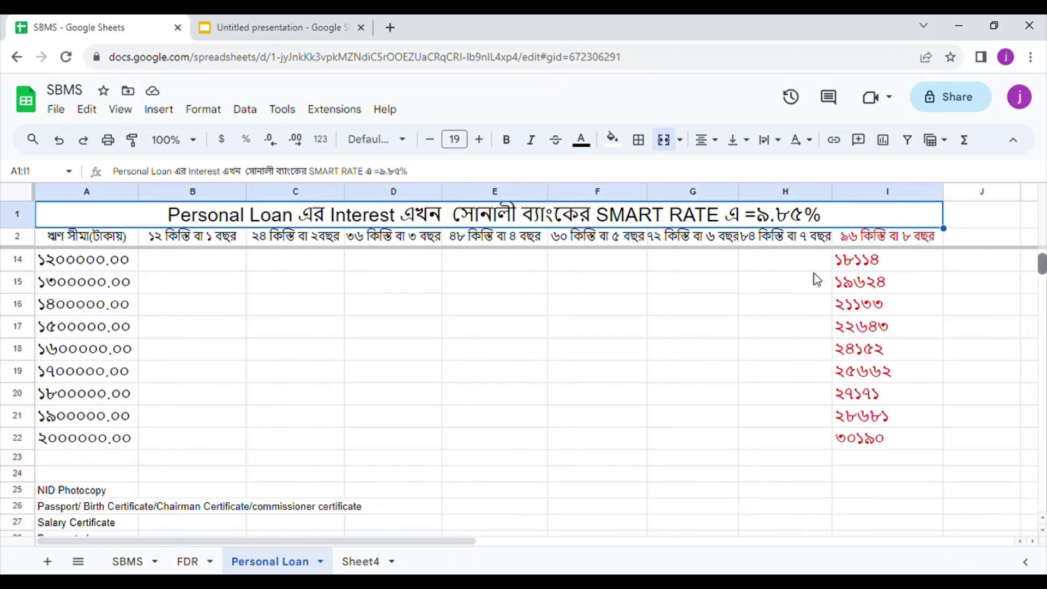
pyautogui.scroll(4, 813, 273)
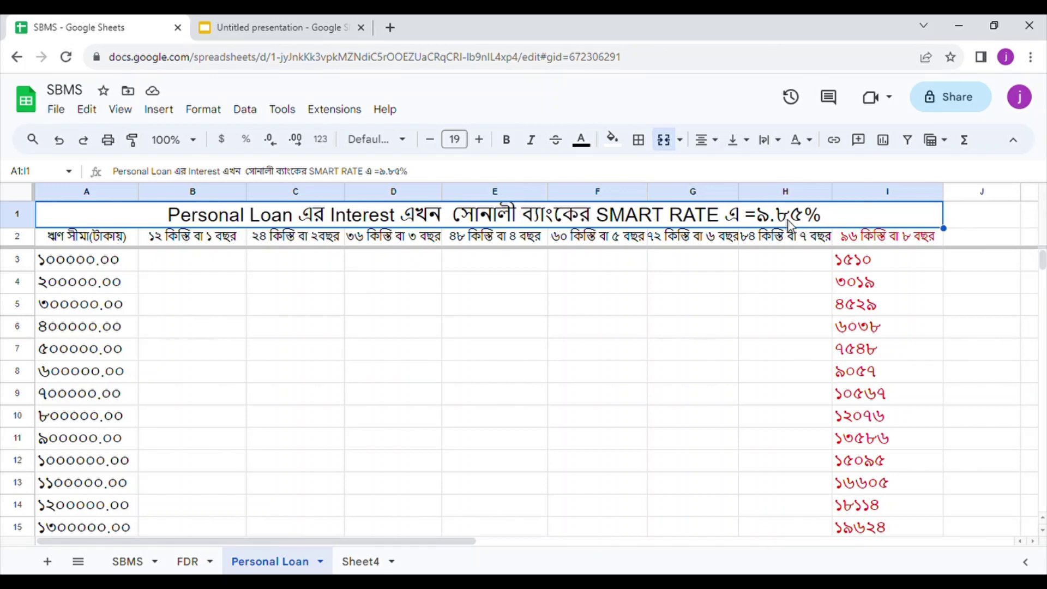
# Set the text colour of the whole 7-year instalment column (column H) to orange.
pyautogui.click(783, 192)
pyautogui.click(582, 140)
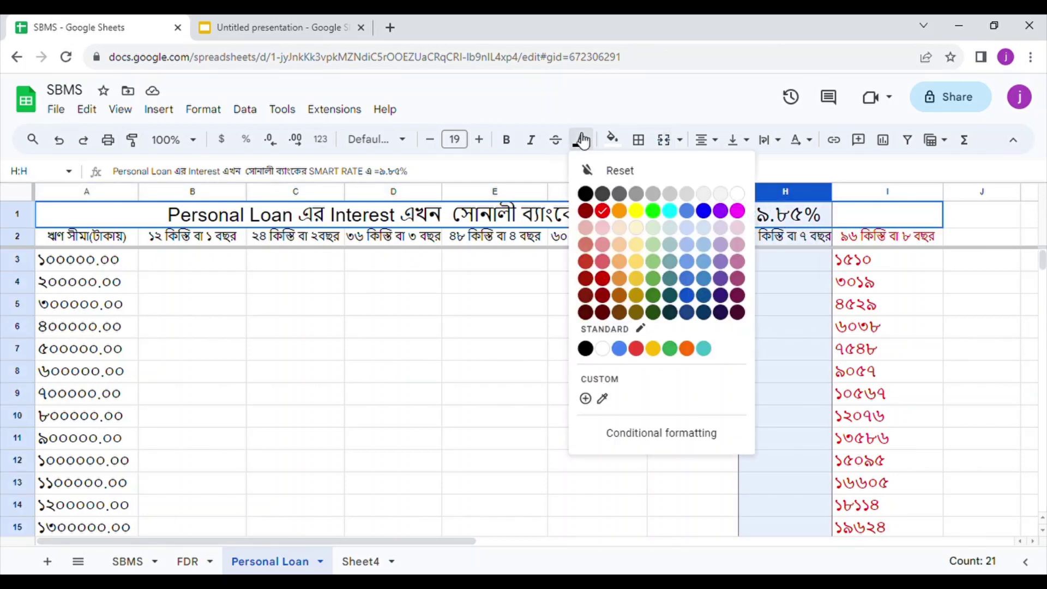
pyautogui.click(620, 211)
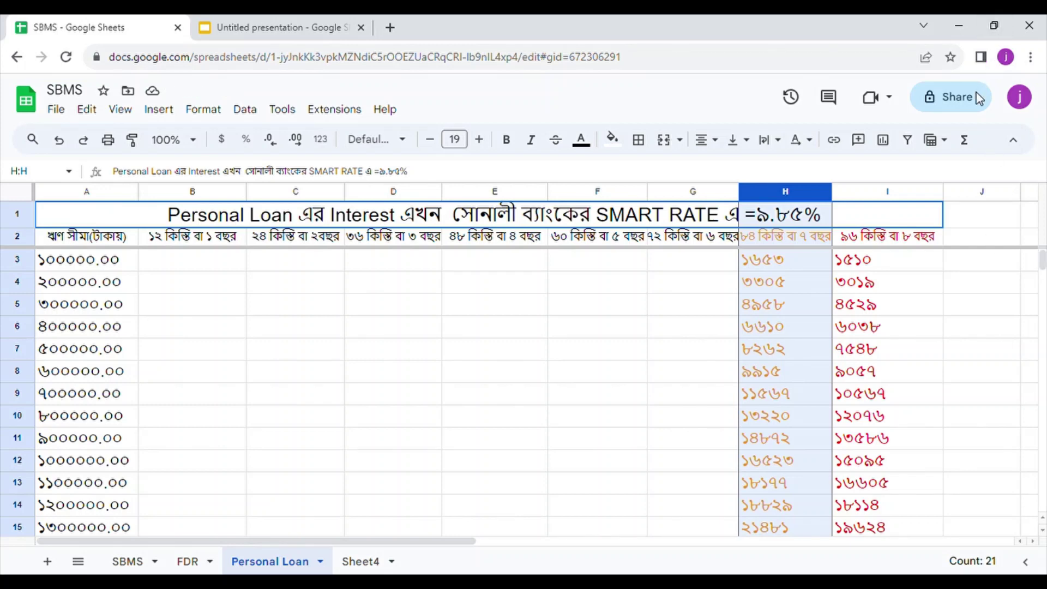
pyautogui.hotkey('ctrl', 'End')
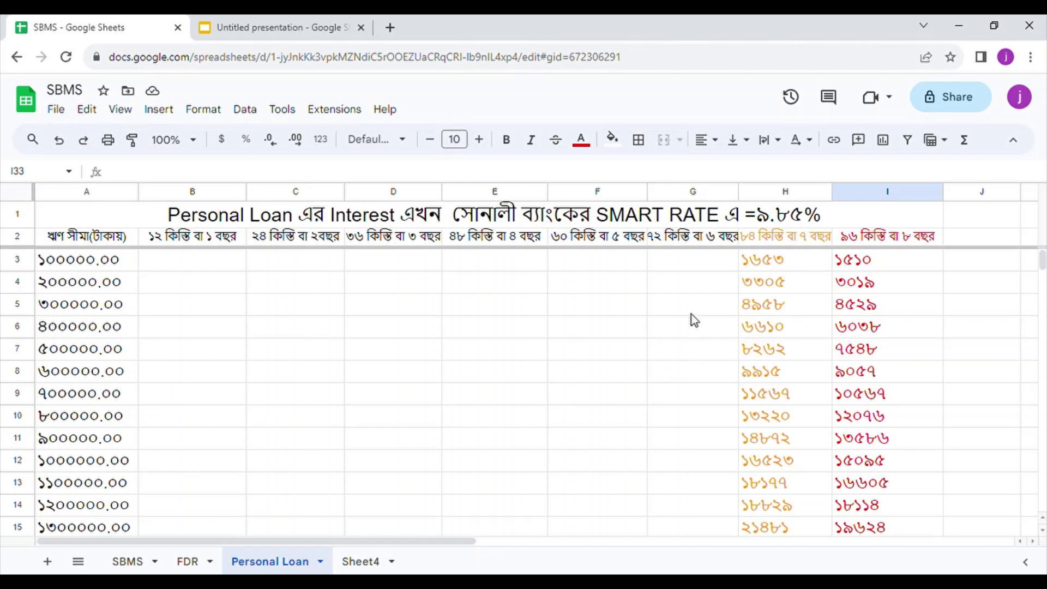
# Set the text colour of the whole 6-year instalment column (column G) to orange.
pyautogui.click(695, 192)
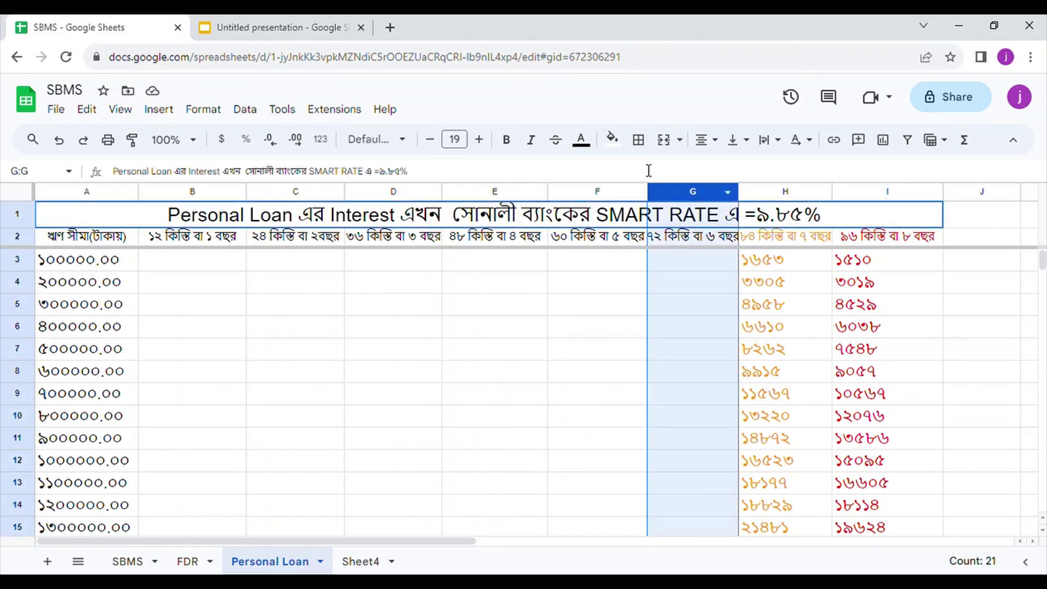
pyautogui.click(583, 141)
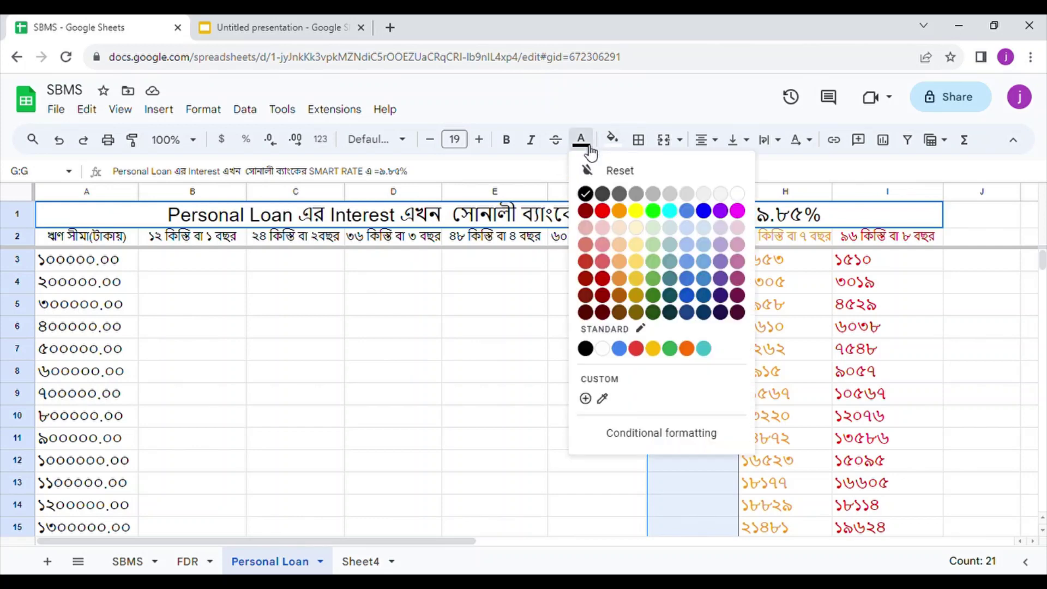
pyautogui.click(618, 211)
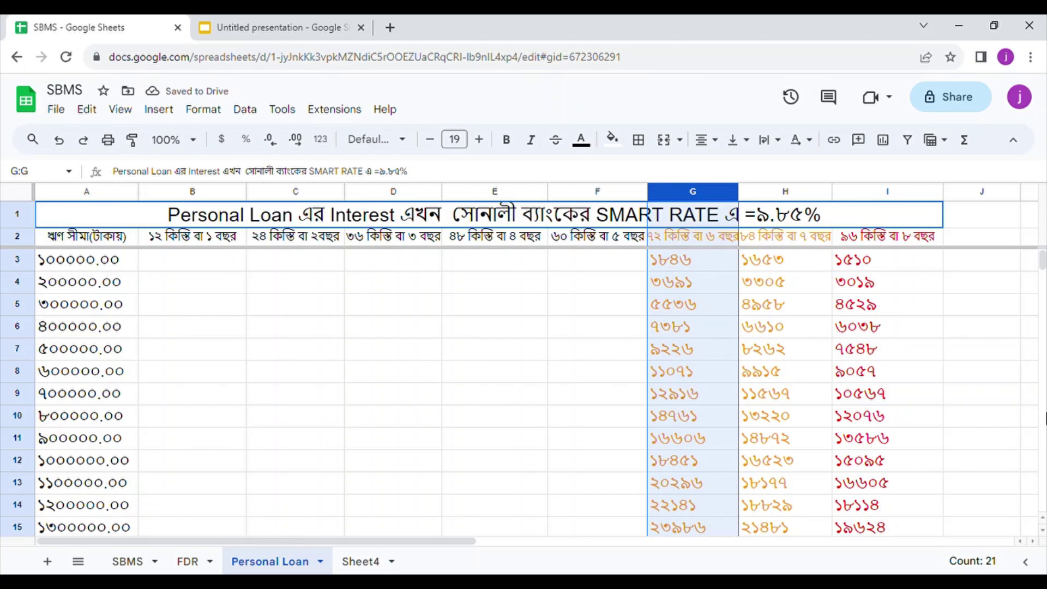
pyautogui.scroll(-5, 1044, 463)
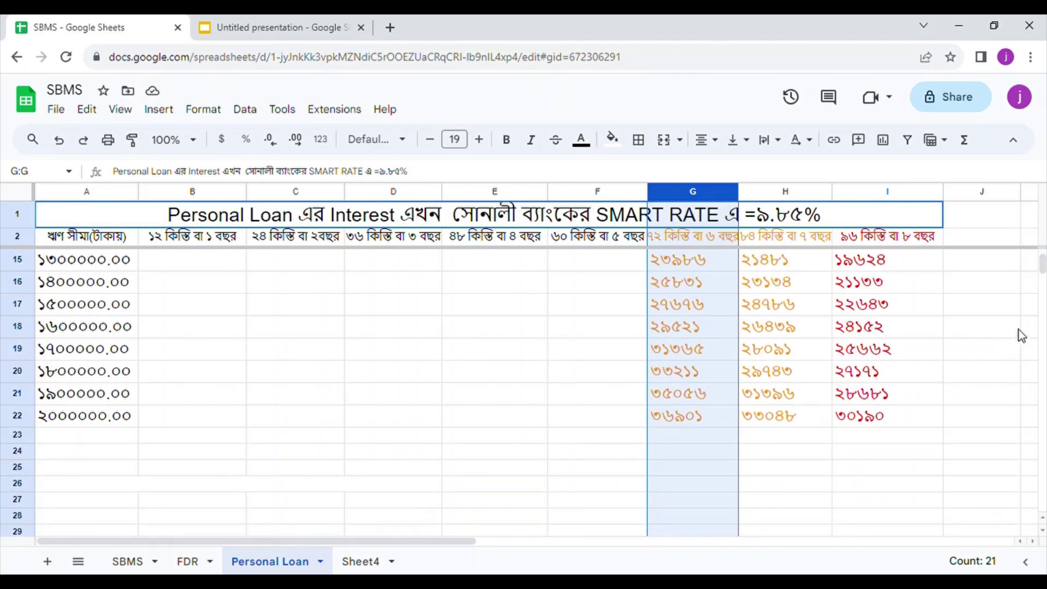
pyautogui.moveTo(1042, 269); pyautogui.dragTo(1043, 249)
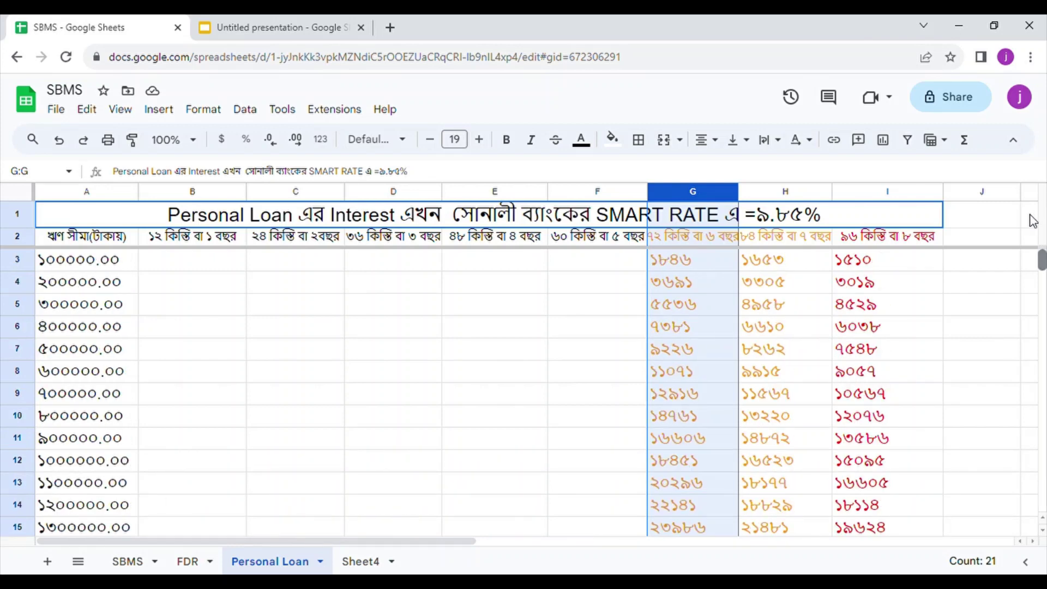
pyautogui.click(545, 326)
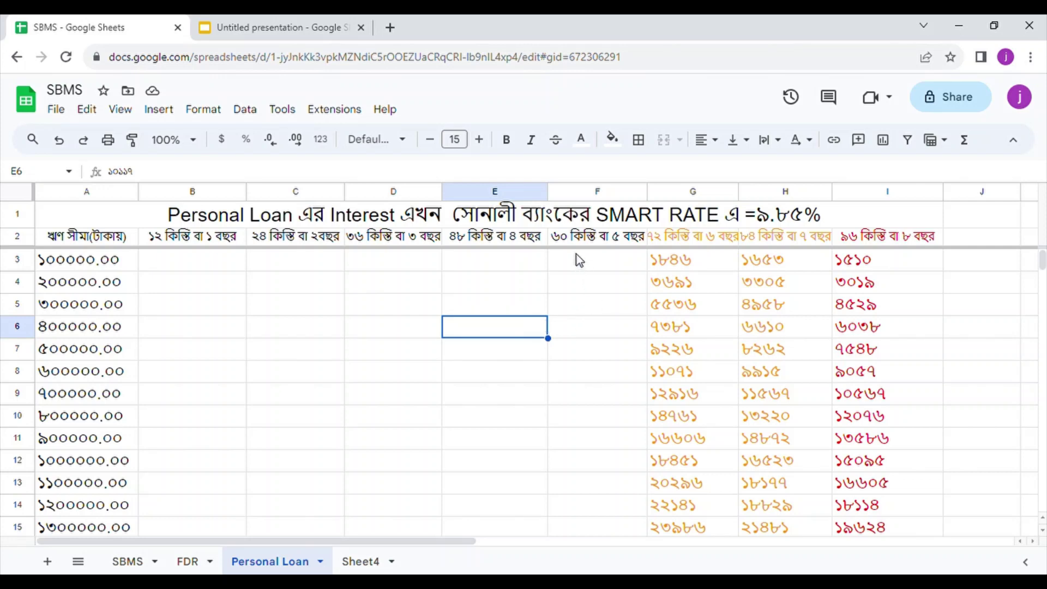
pyautogui.click(371, 256)
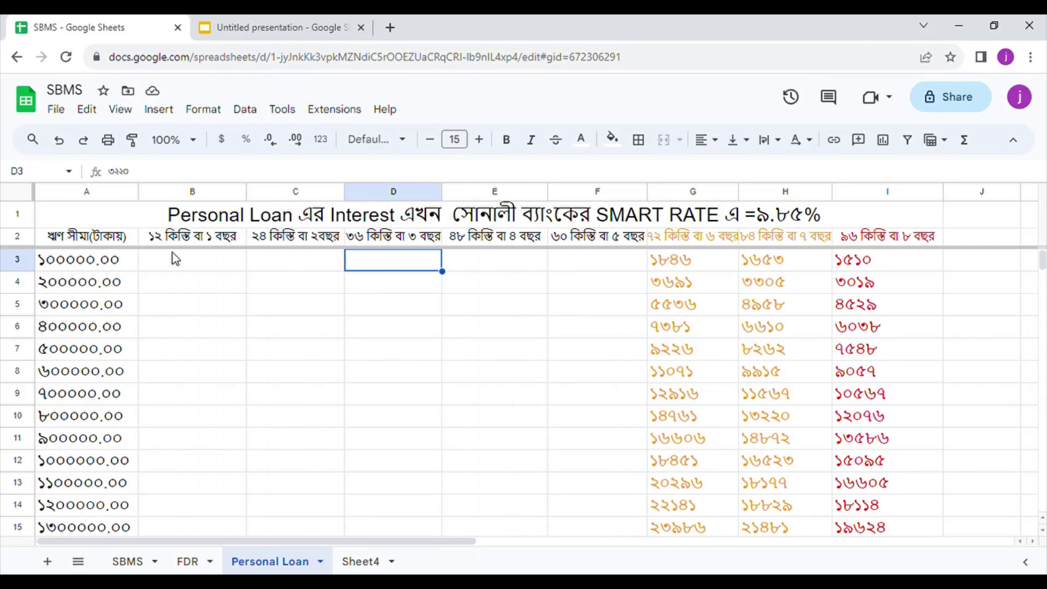
# Set the text colour of the entire 100,000 loan row (row 3) to red.
pyautogui.click(19, 262)
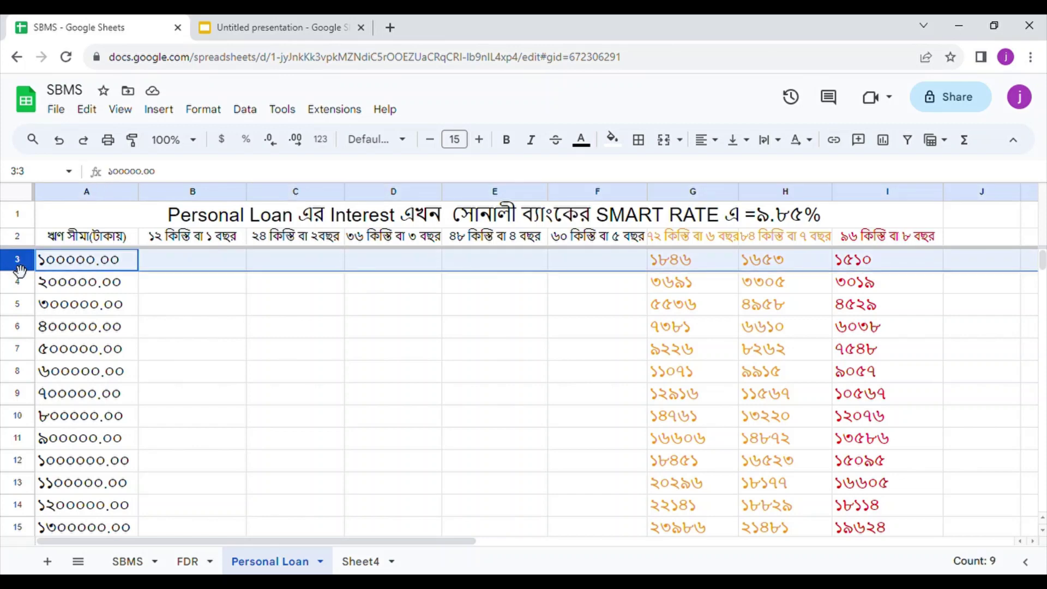
pyautogui.click(591, 150)
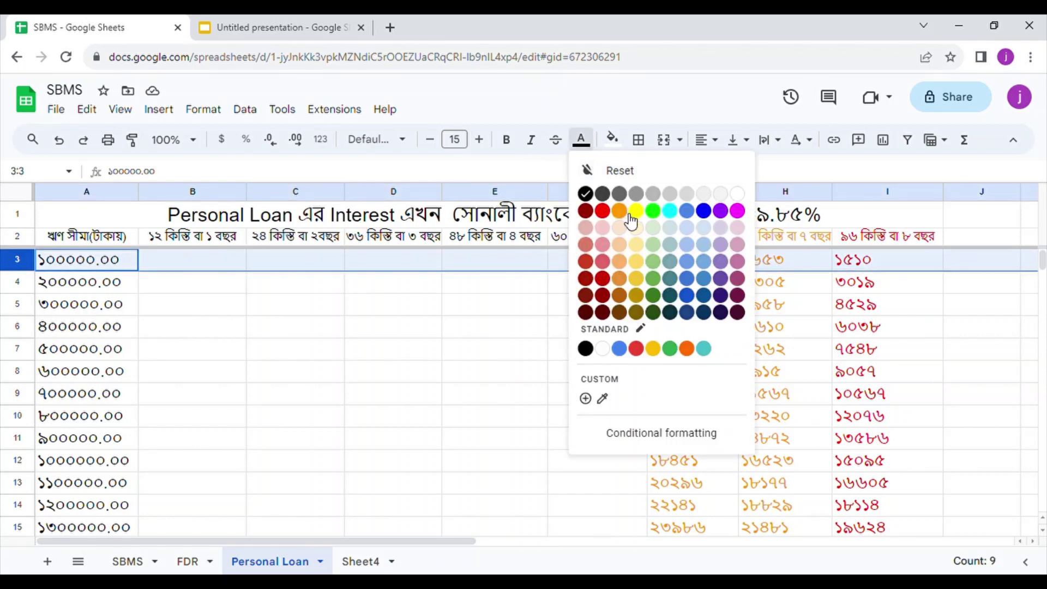
pyautogui.click(605, 214)
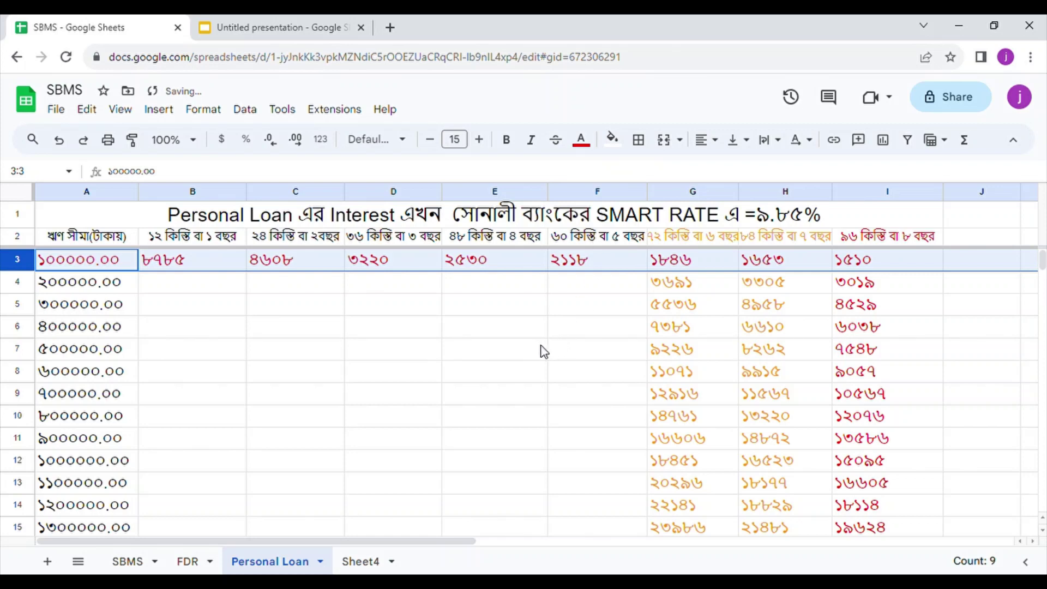
pyautogui.click(563, 331)
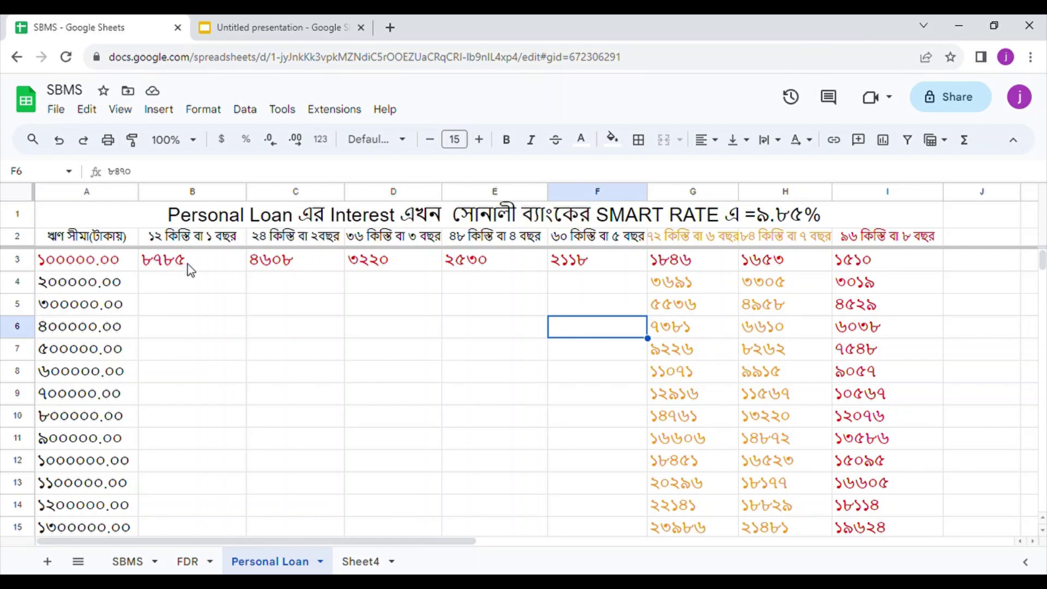
pyautogui.click(579, 265)
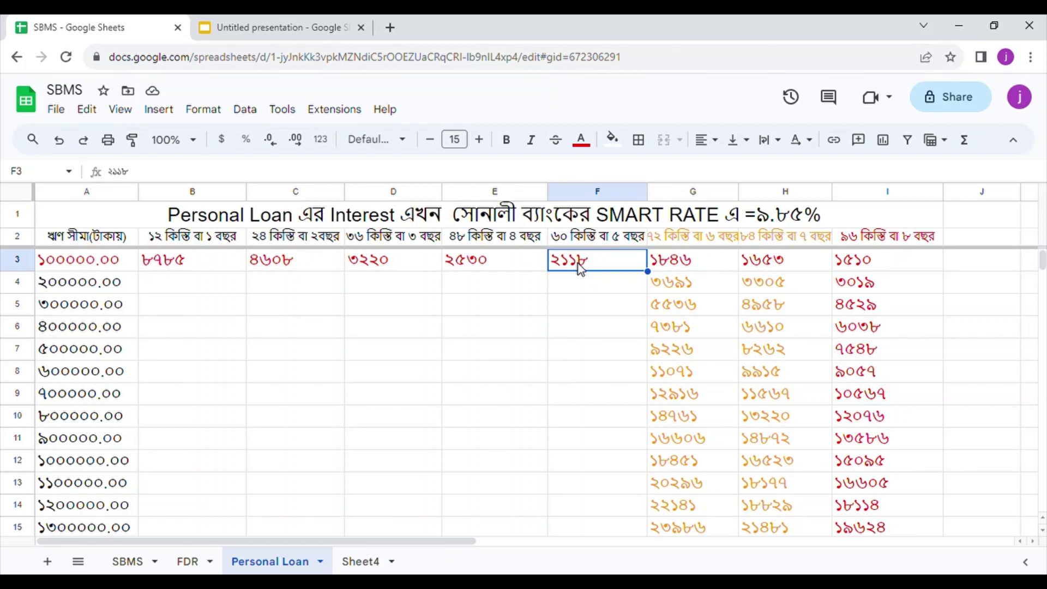
pyautogui.click(487, 266)
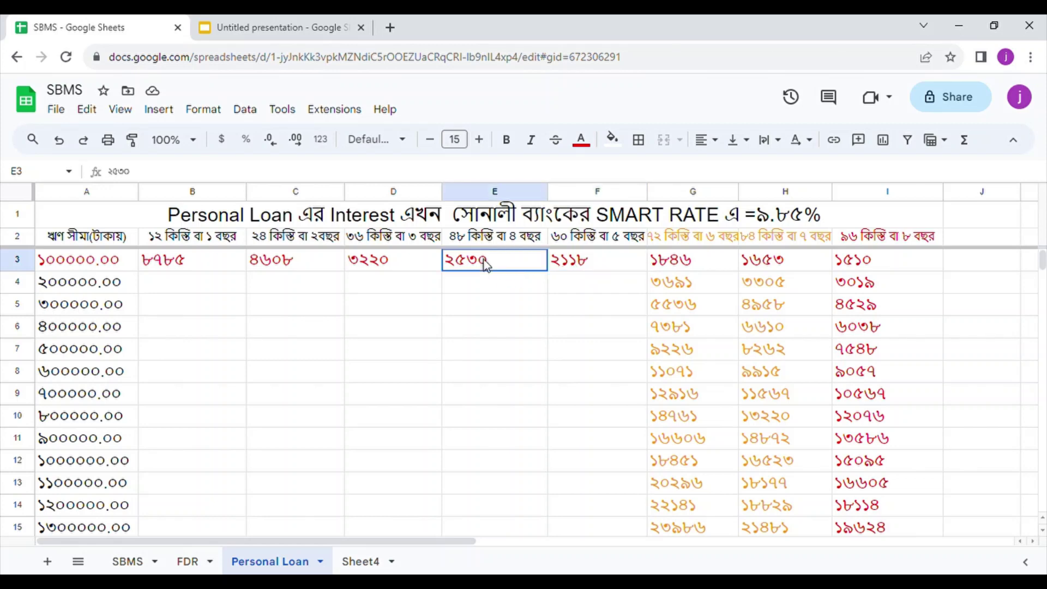
pyautogui.click(400, 259)
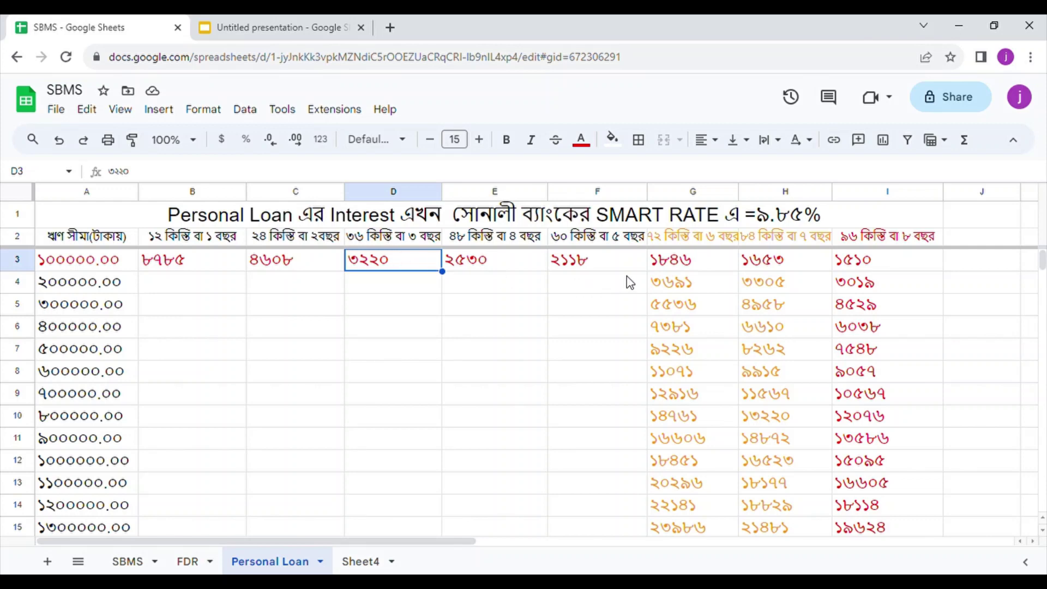
pyautogui.click(606, 259)
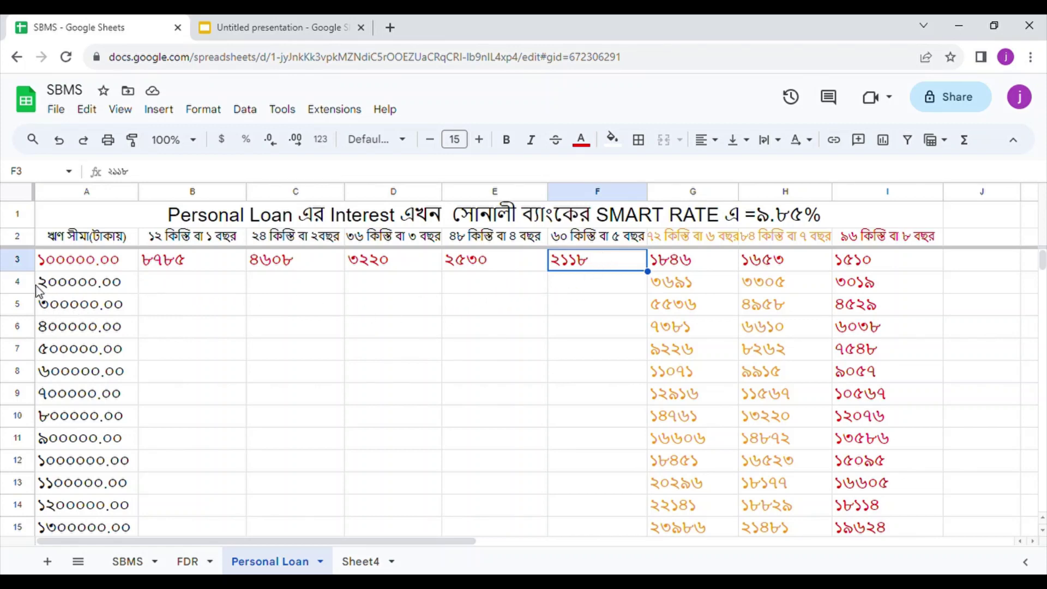
# Set the text colour of the entire 200,000 loan row (row 4) to dark green.
pyautogui.click(18, 282)
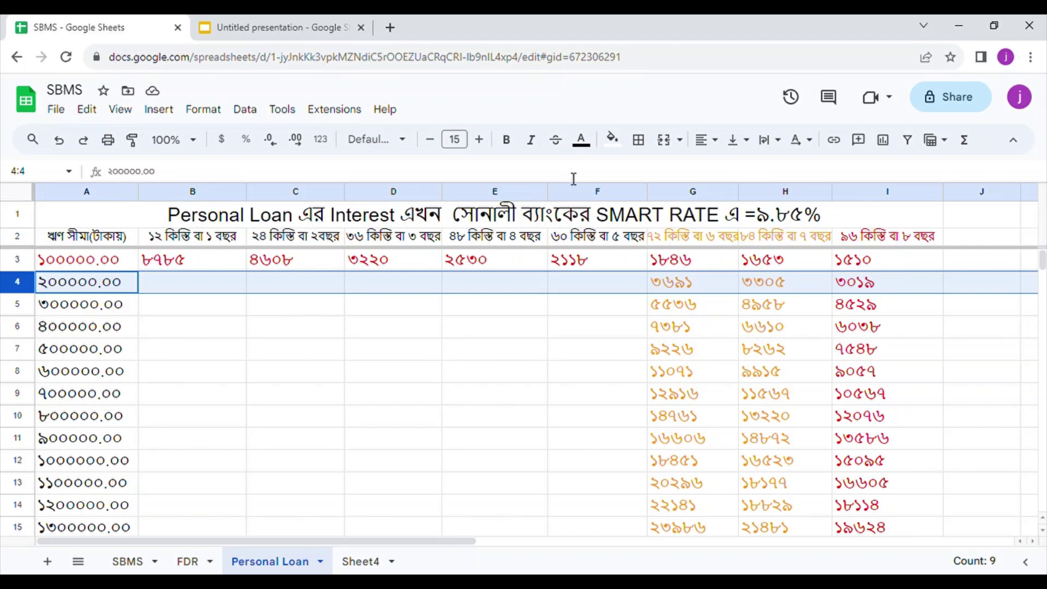
pyautogui.click(582, 140)
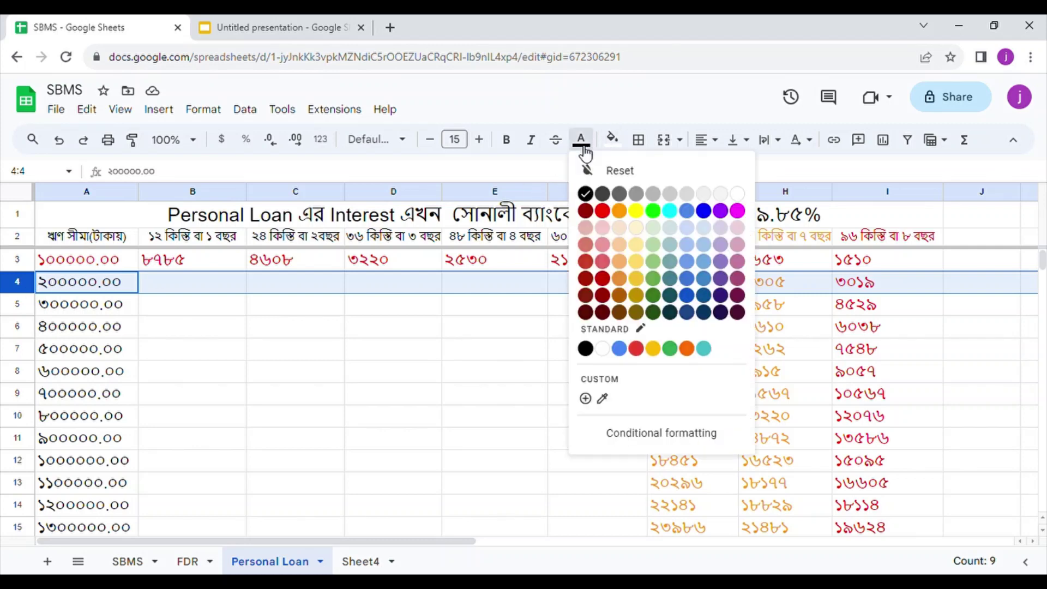
pyautogui.click(671, 212)
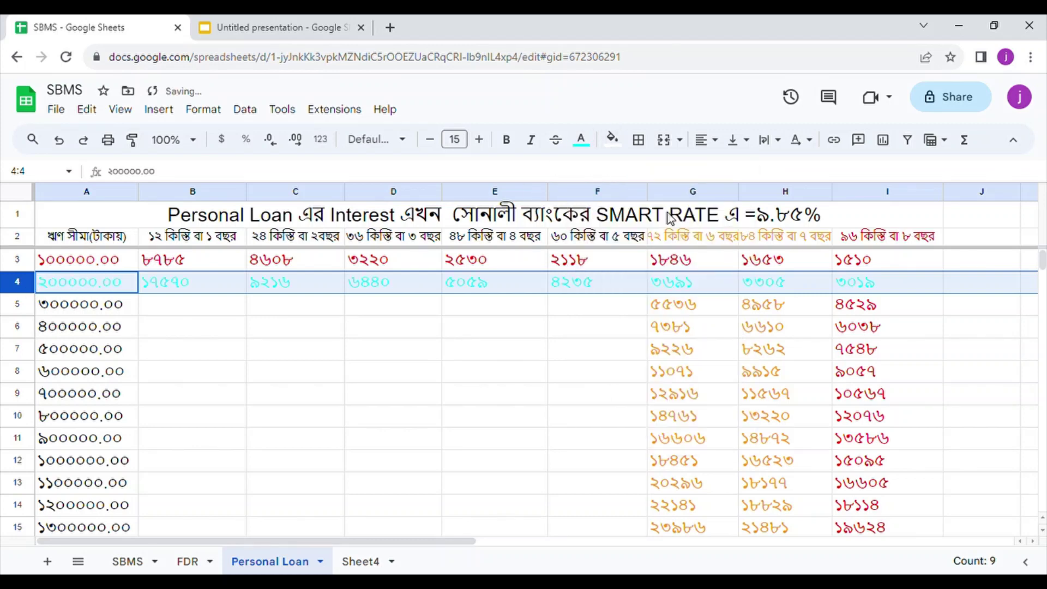
pyautogui.click(582, 140)
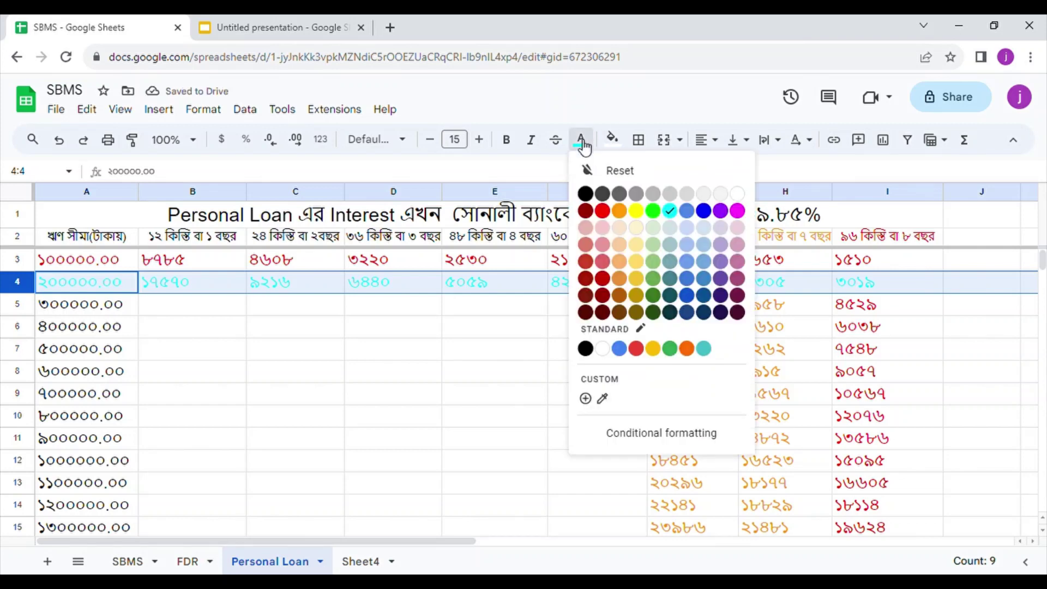
pyautogui.click(655, 296)
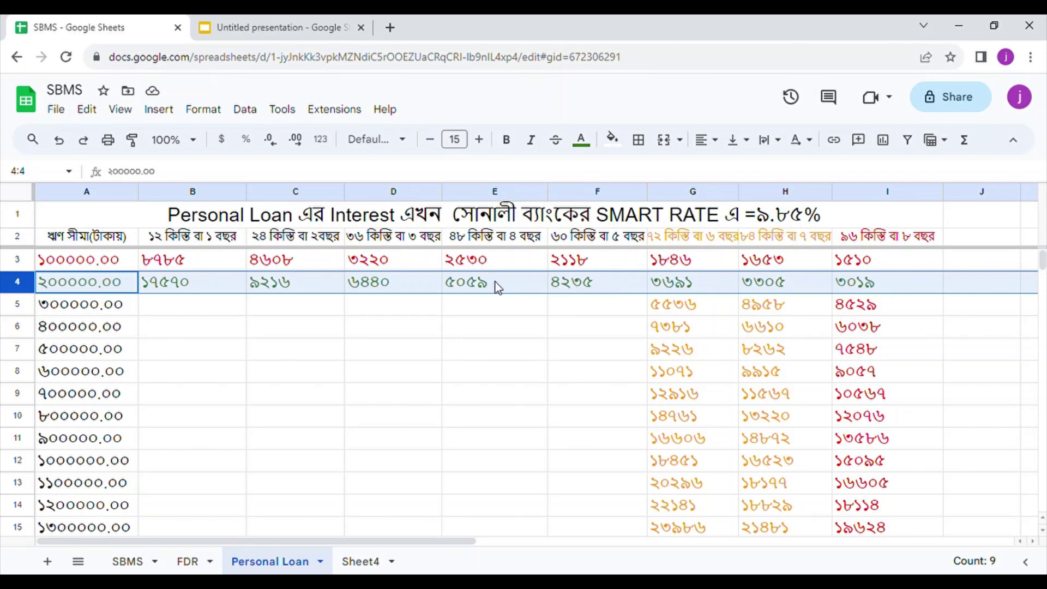
pyautogui.click(474, 286)
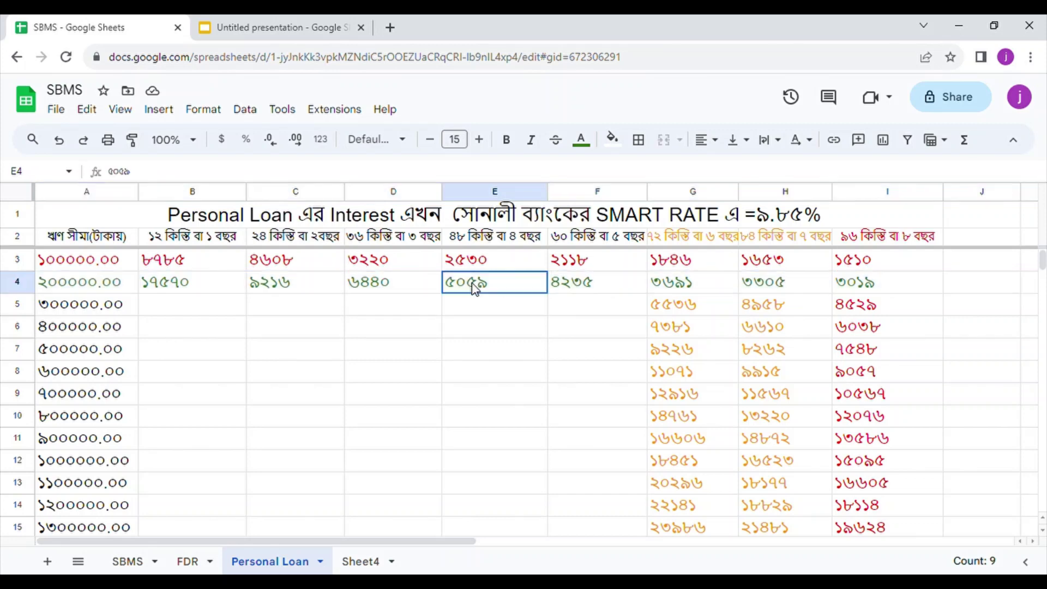
# Set the text colour of the entire 300,000 loan row (row 5) to black and go through its instalments from 5 years down to 1 year.
pyautogui.click(381, 294)
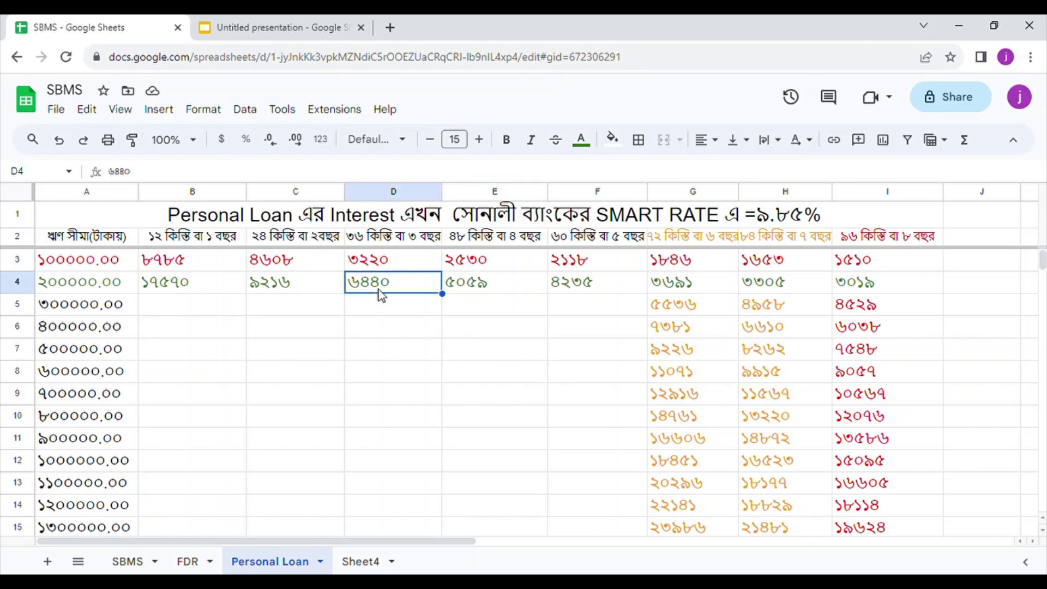
pyautogui.click(288, 297)
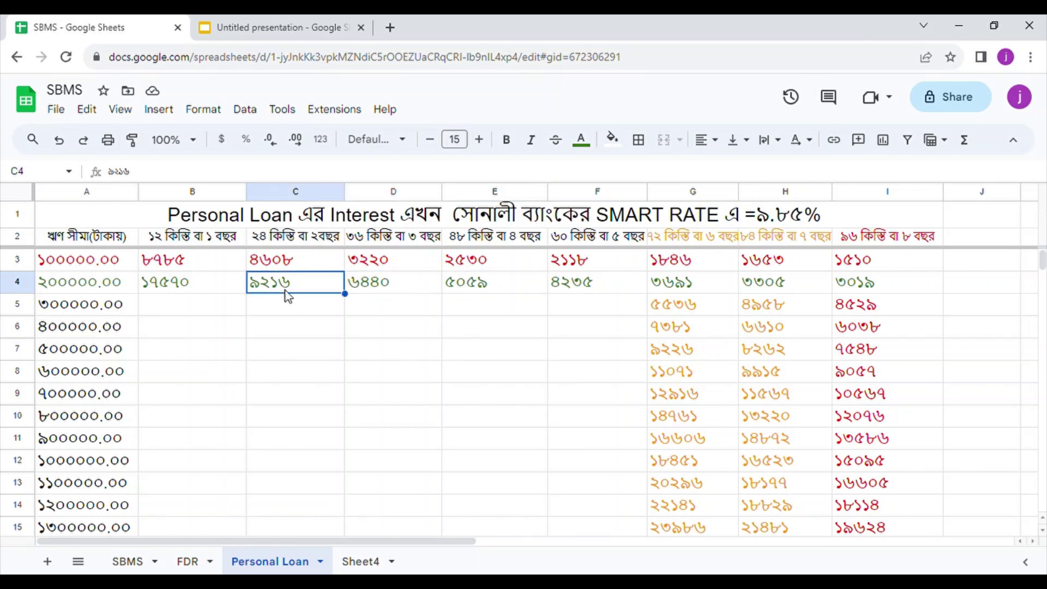
pyautogui.click(17, 304)
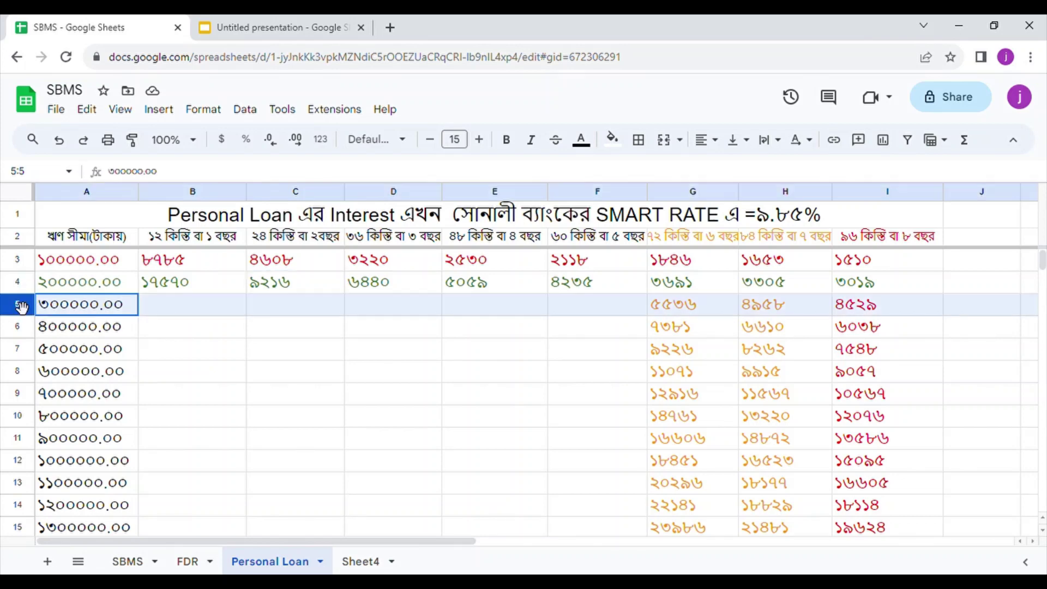
pyautogui.click(588, 142)
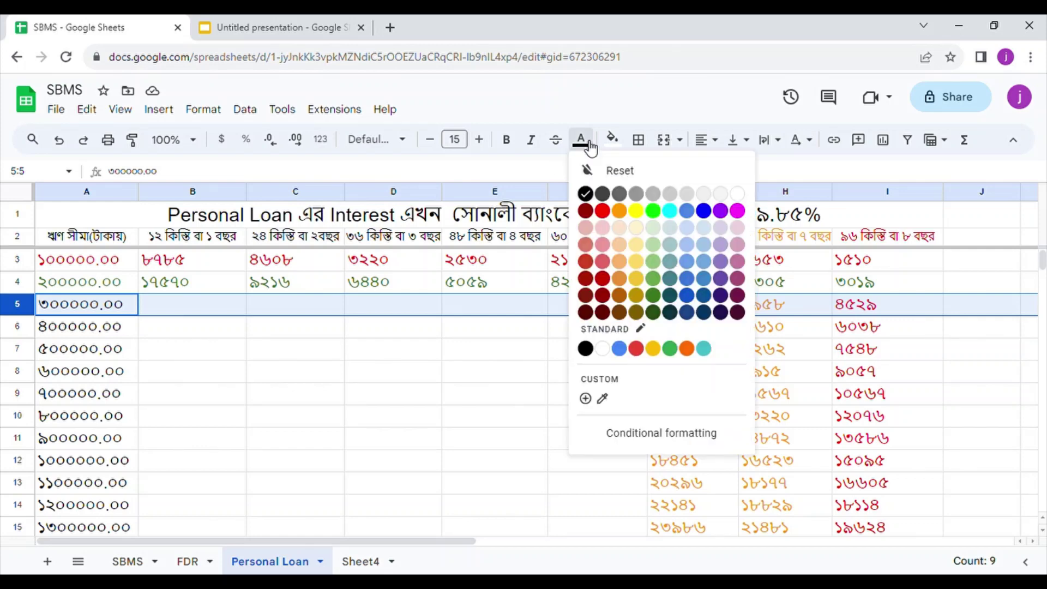
pyautogui.click(599, 195)
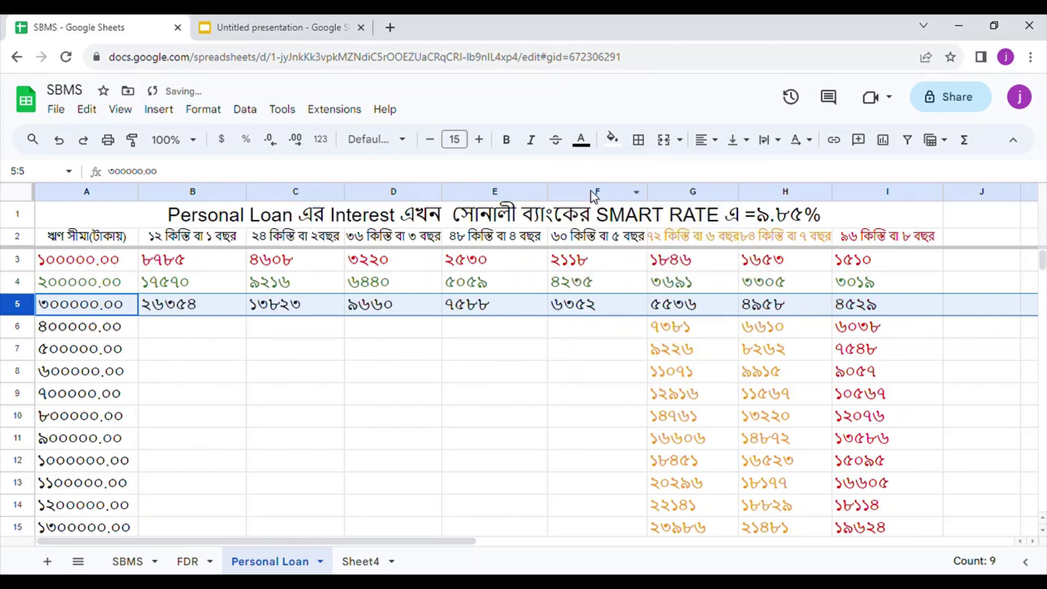
pyautogui.click(587, 313)
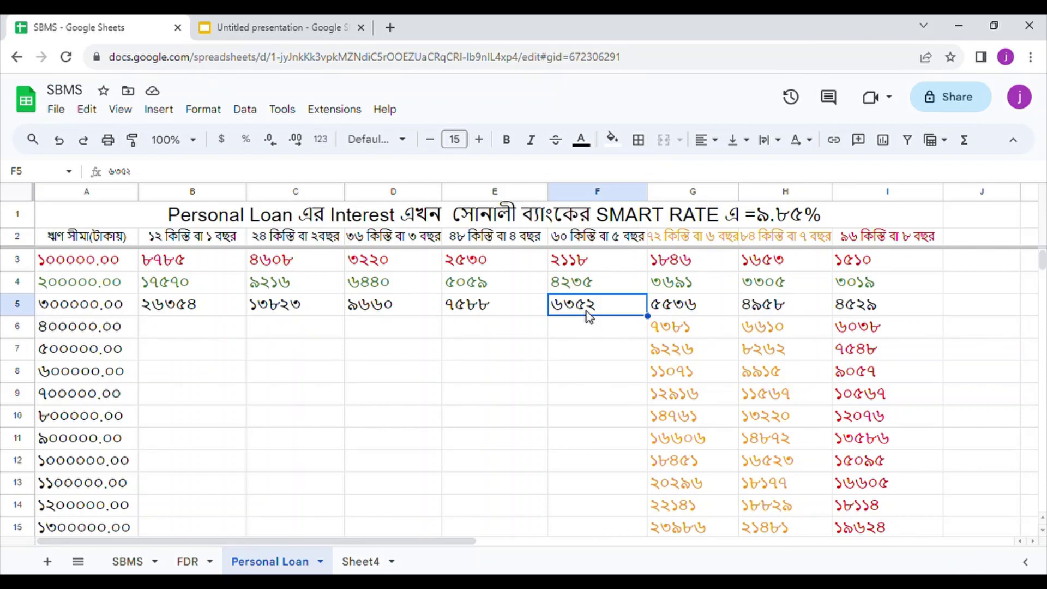
pyautogui.press('Left')
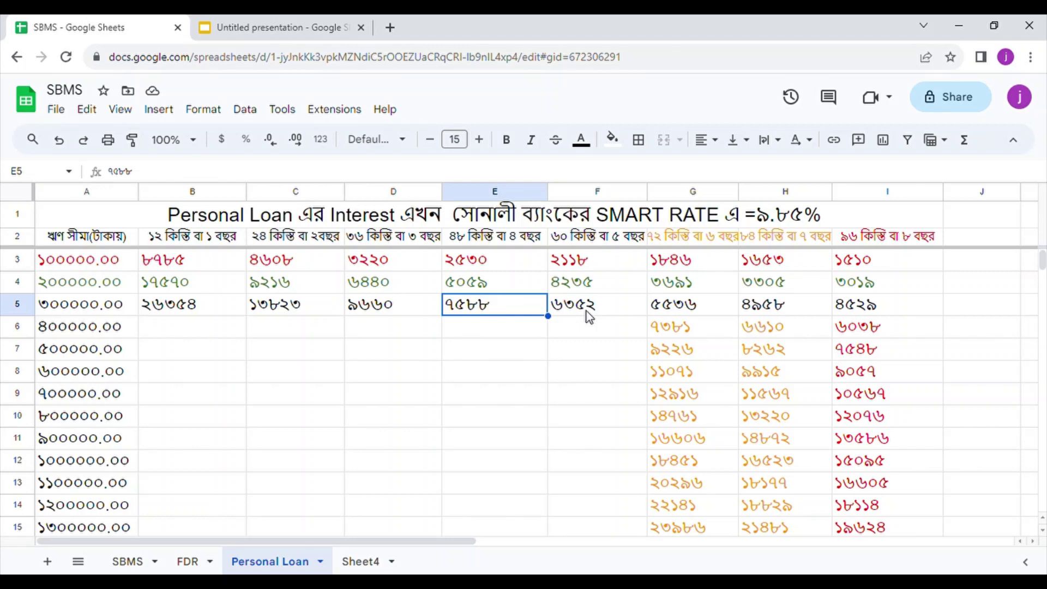
pyautogui.press('Left')
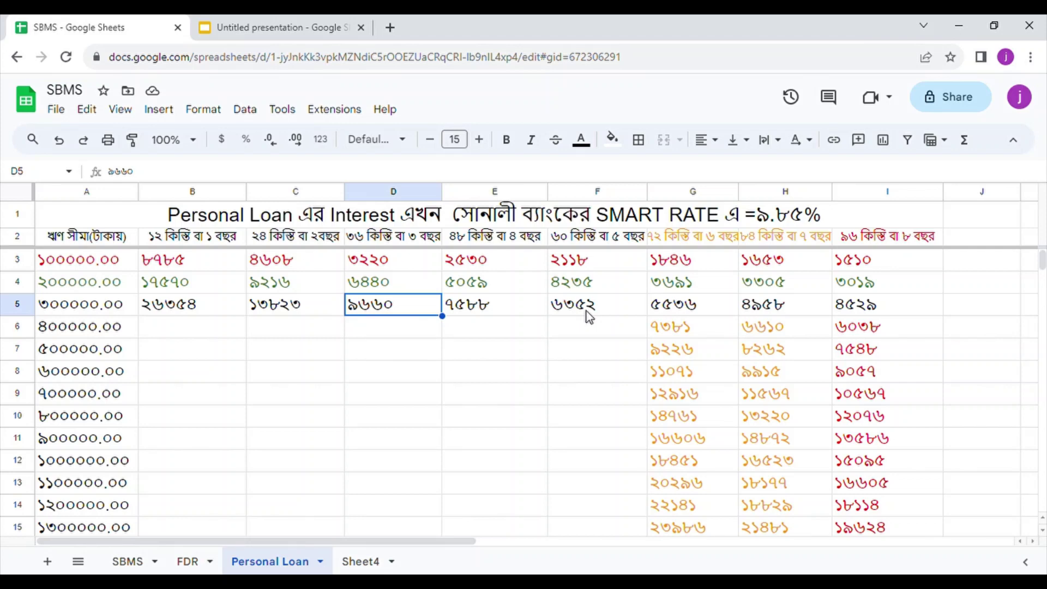
pyautogui.press('Left')
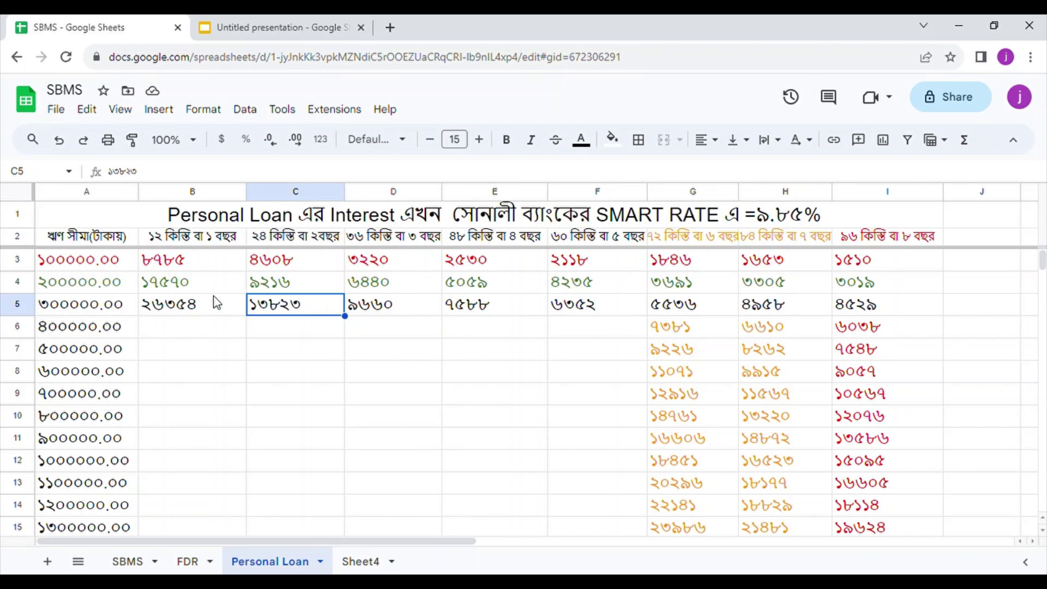
pyautogui.click(202, 303)
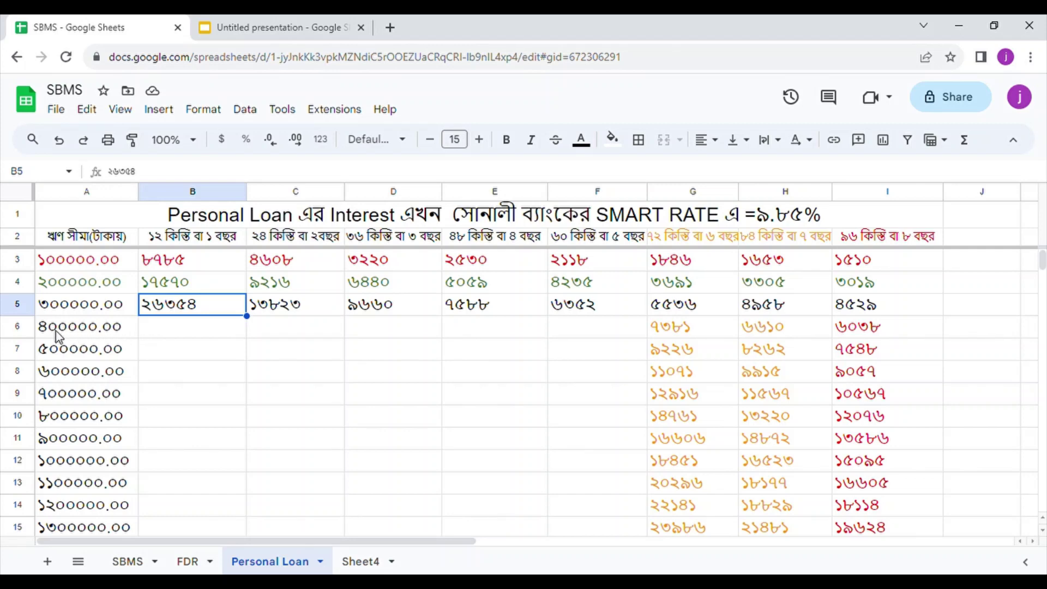
# Set the text colour of the entire 400,000 loan row (row 6) to bright green and go through its 5-year to 1-year instalments.
pyautogui.click(25, 329)
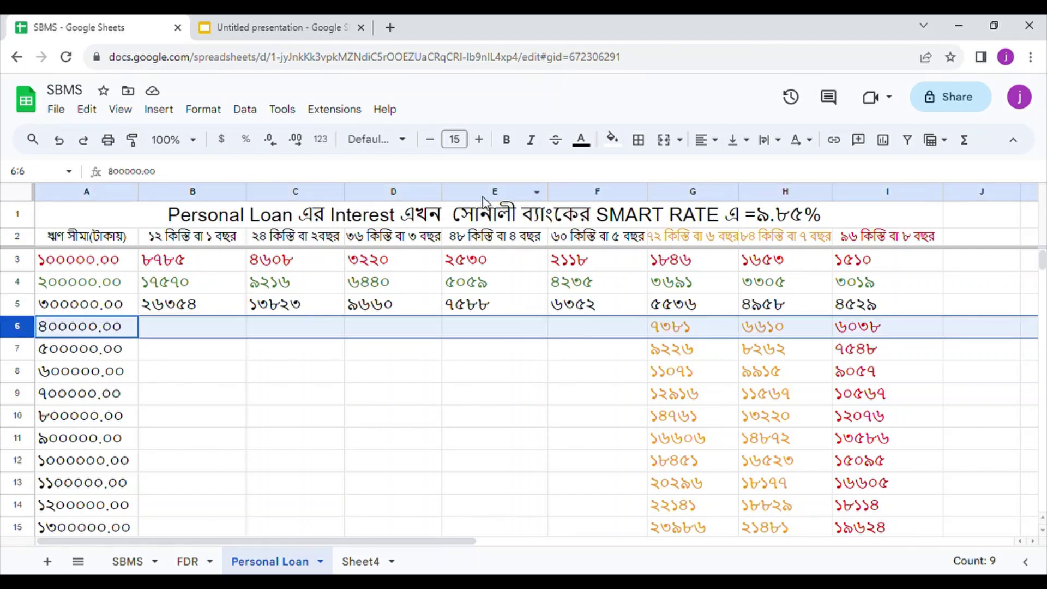
pyautogui.click(595, 144)
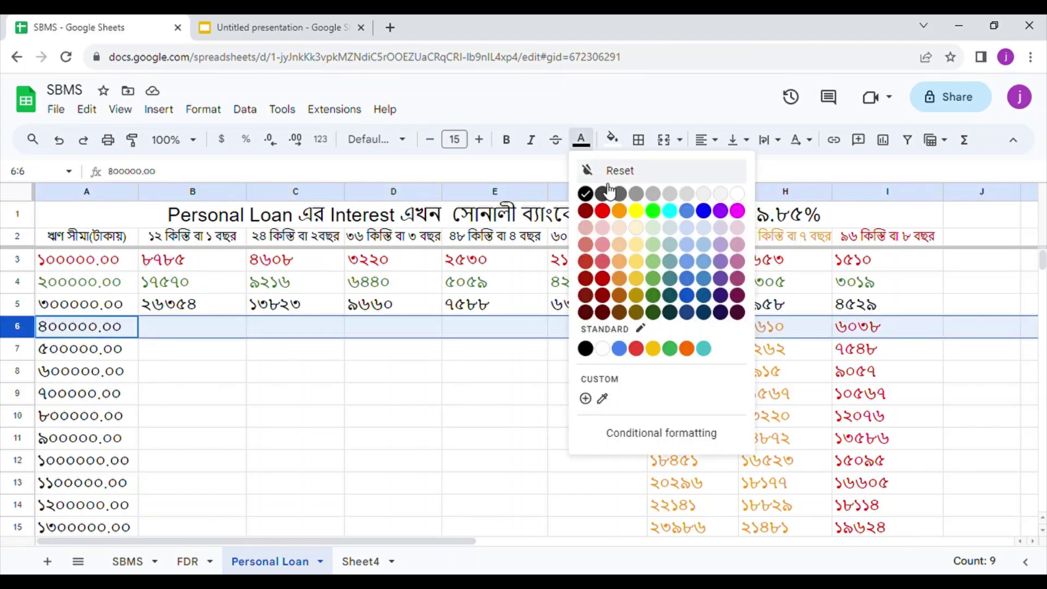
pyautogui.click(654, 212)
pyautogui.click(304, 417)
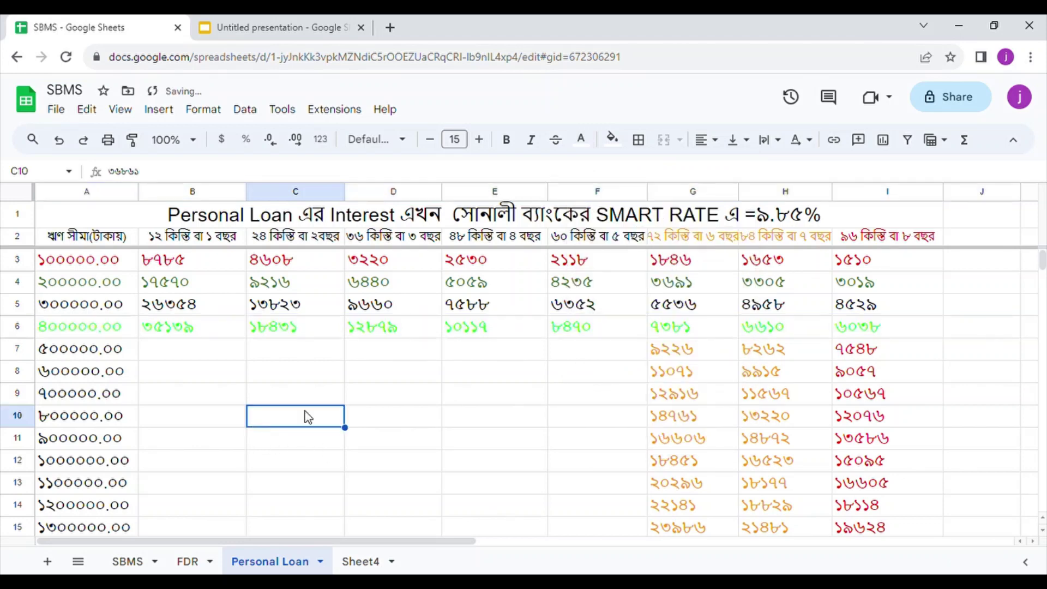
pyautogui.click(602, 326)
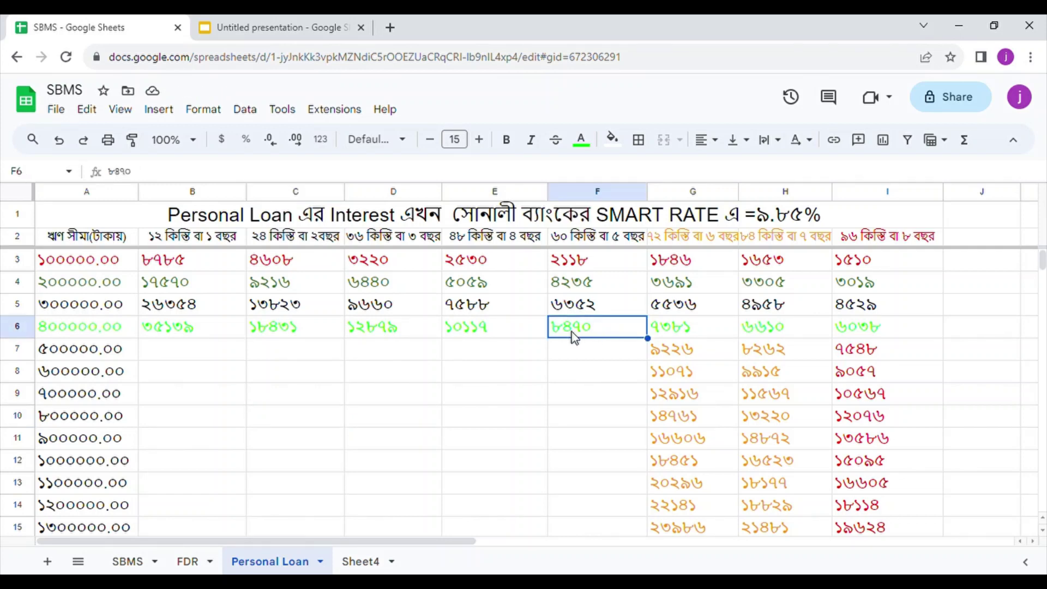
pyautogui.click(519, 331)
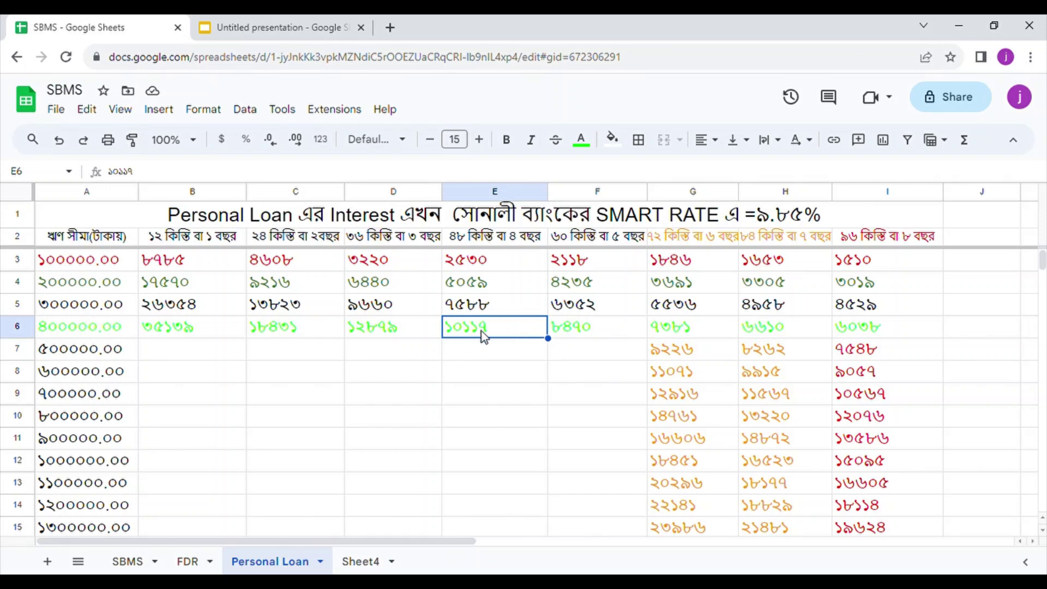
pyautogui.click(419, 333)
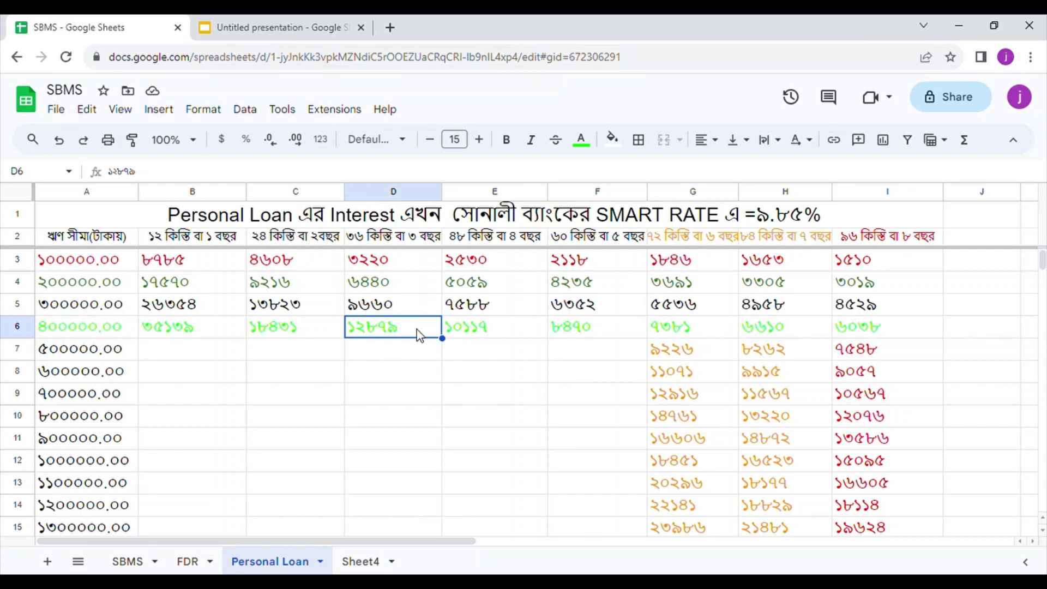
pyautogui.click(313, 327)
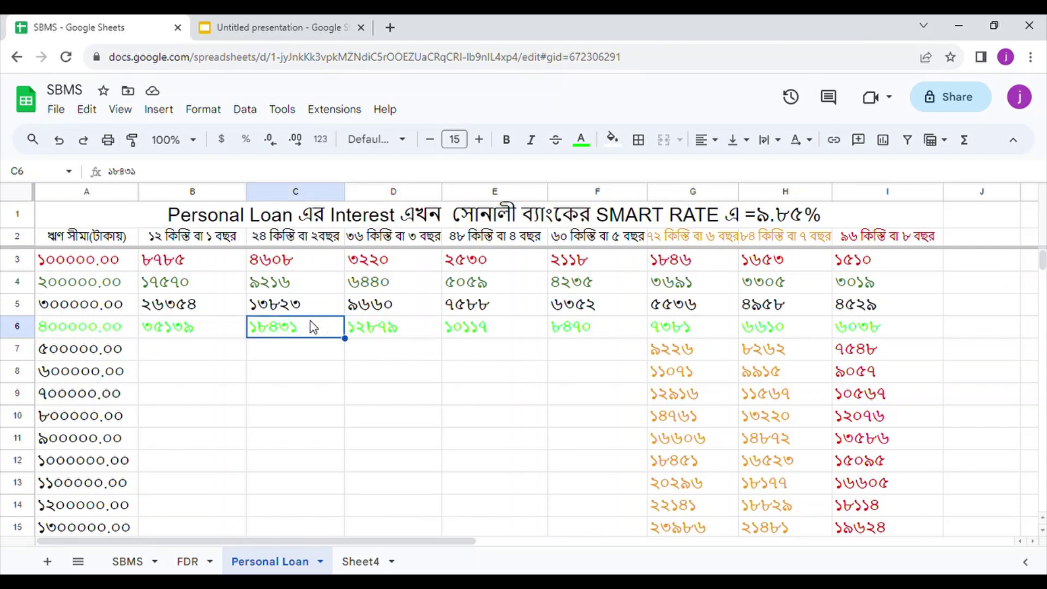
pyautogui.click(199, 335)
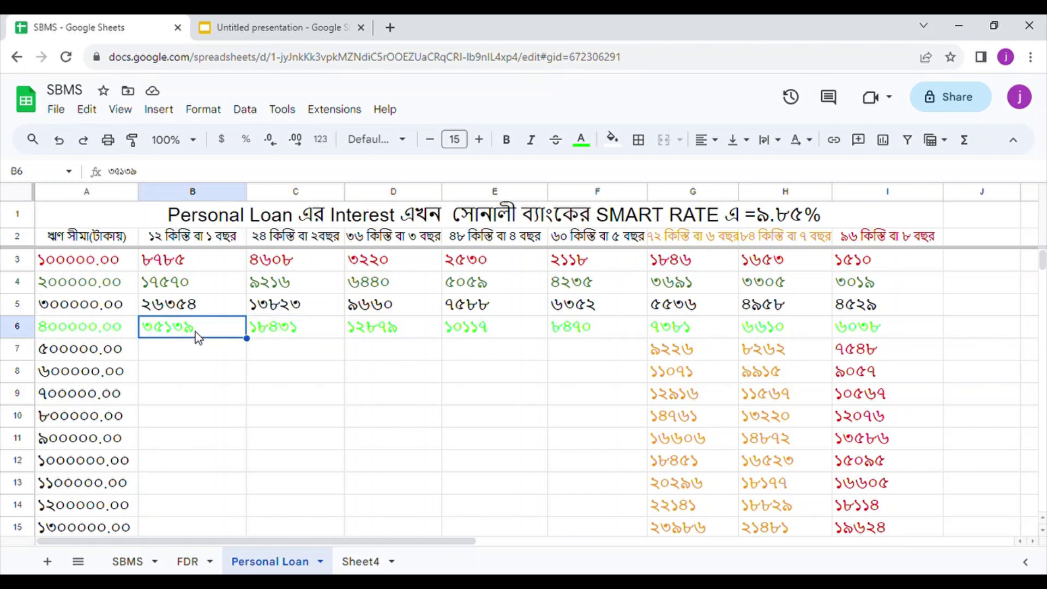
# Set the text colour of the entire 500,000 loan row (row 7) to black and go through its 5-year to 1-year instalments.
pyautogui.click(22, 354)
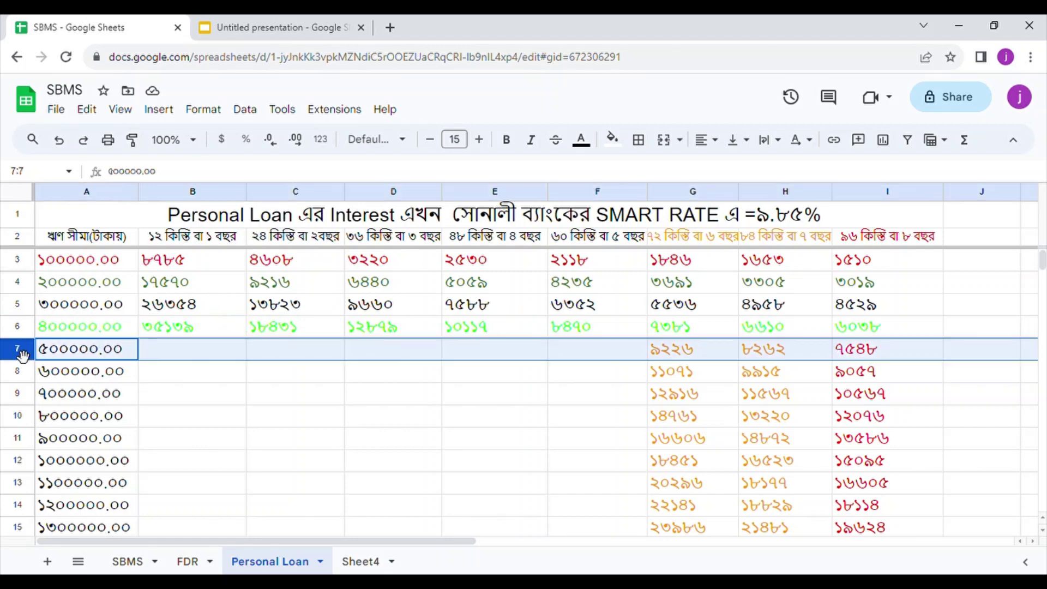
pyautogui.click(593, 141)
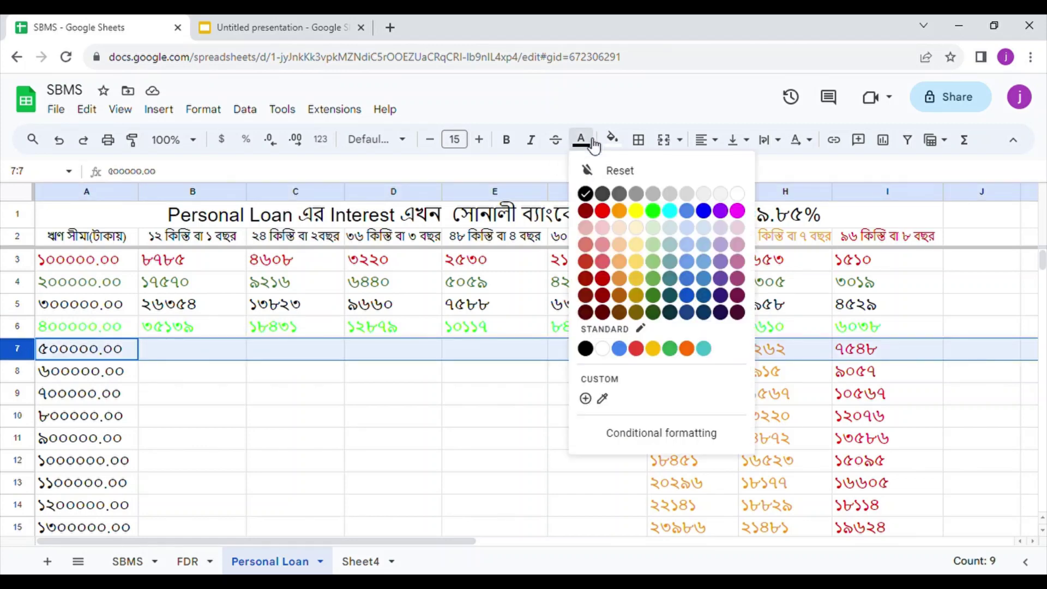
pyautogui.click(591, 191)
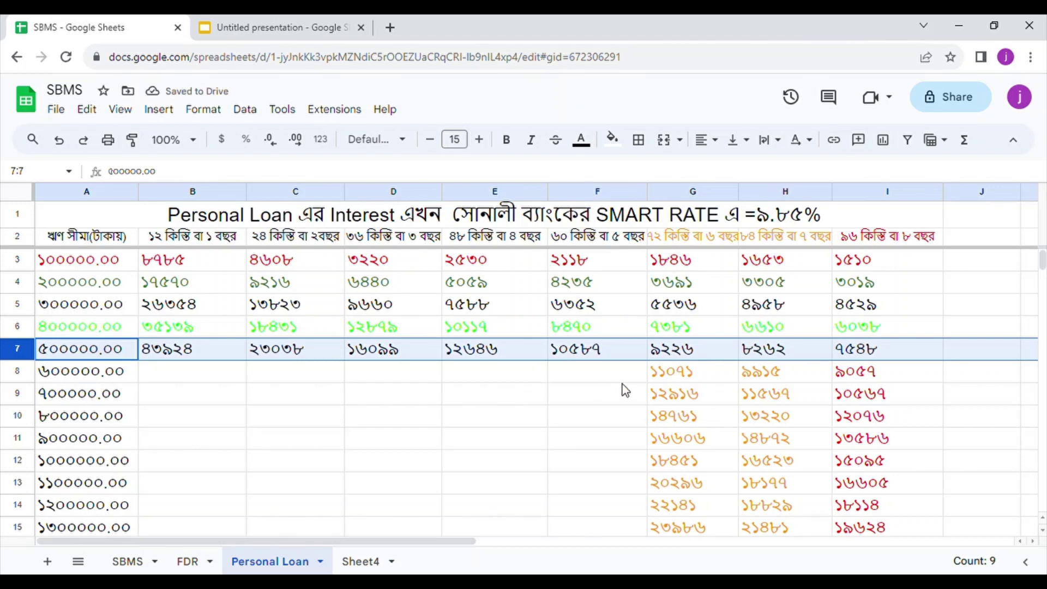
pyautogui.click(625, 356)
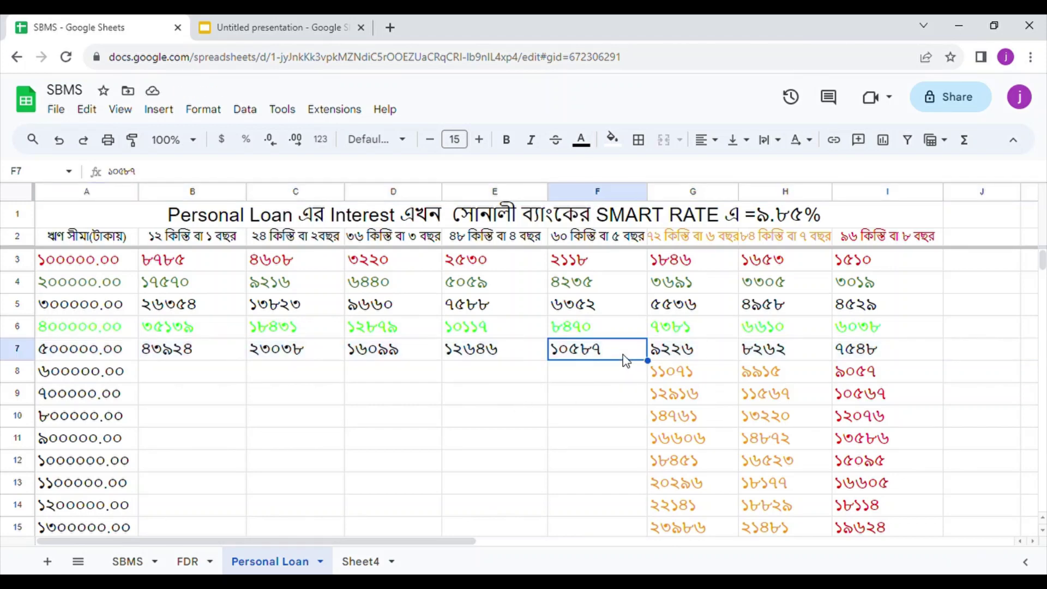
pyautogui.press('Left')
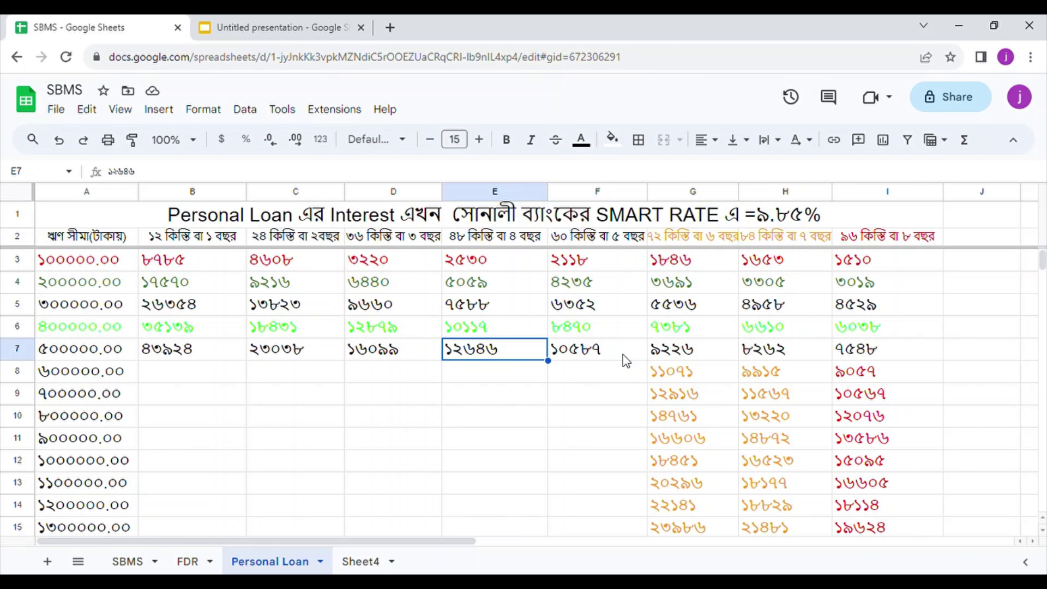
pyautogui.press('Left')
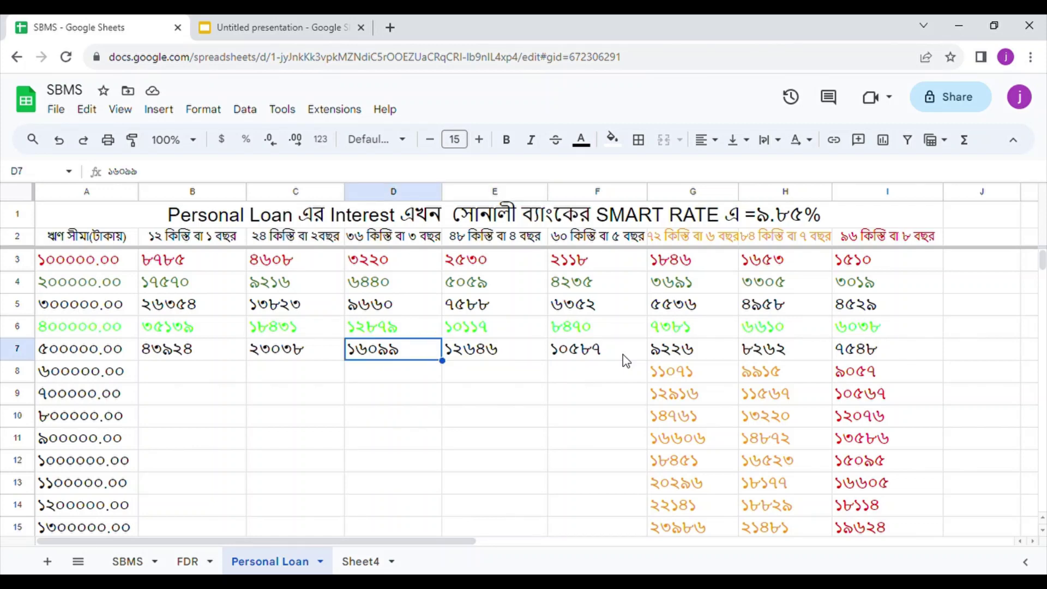
pyautogui.press('Left')
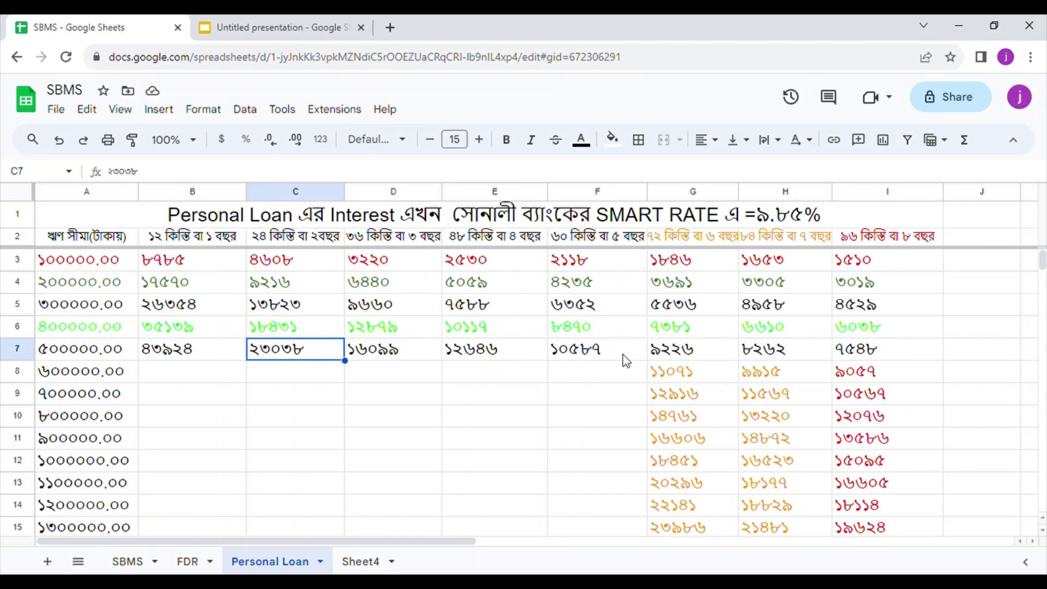
pyautogui.press('Left')
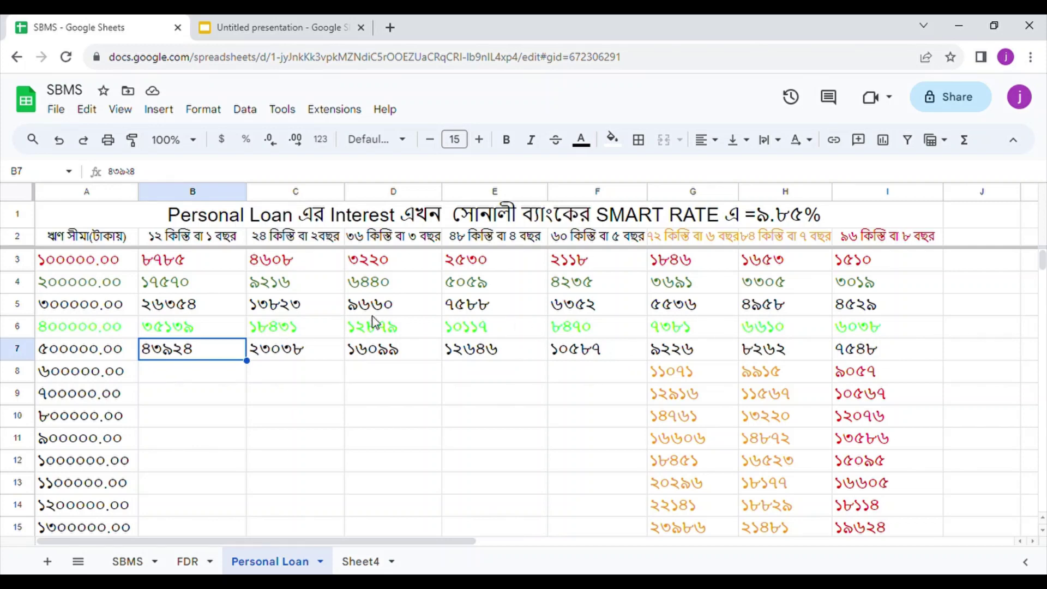
# Try yellow, and settle on blue, as the text colour of the entire 600,000 loan row (row 8), and go through its 5-year to 2-year instalments.
pyautogui.click(25, 372)
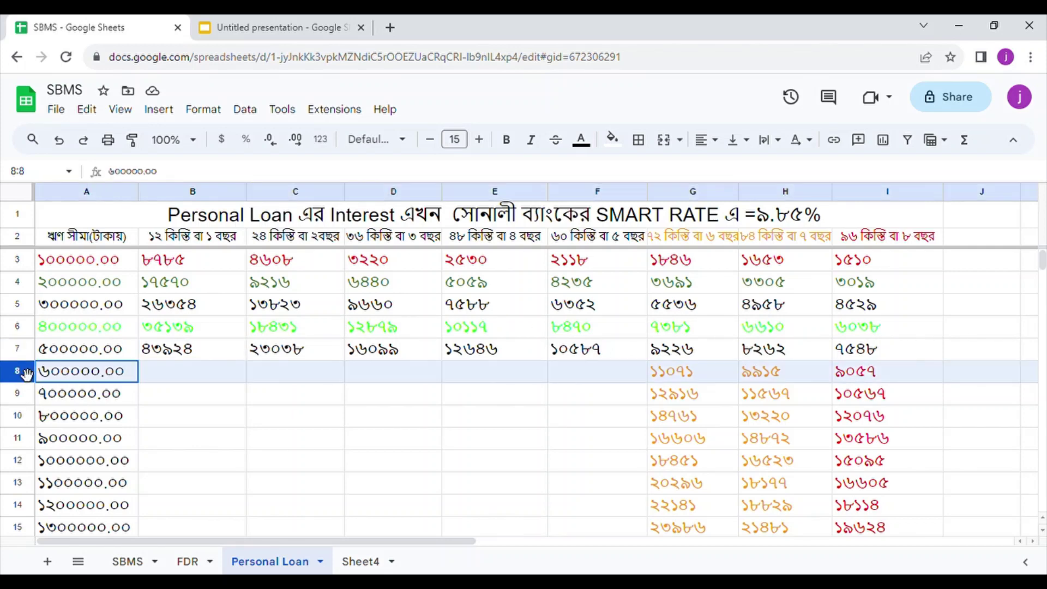
pyautogui.click(581, 139)
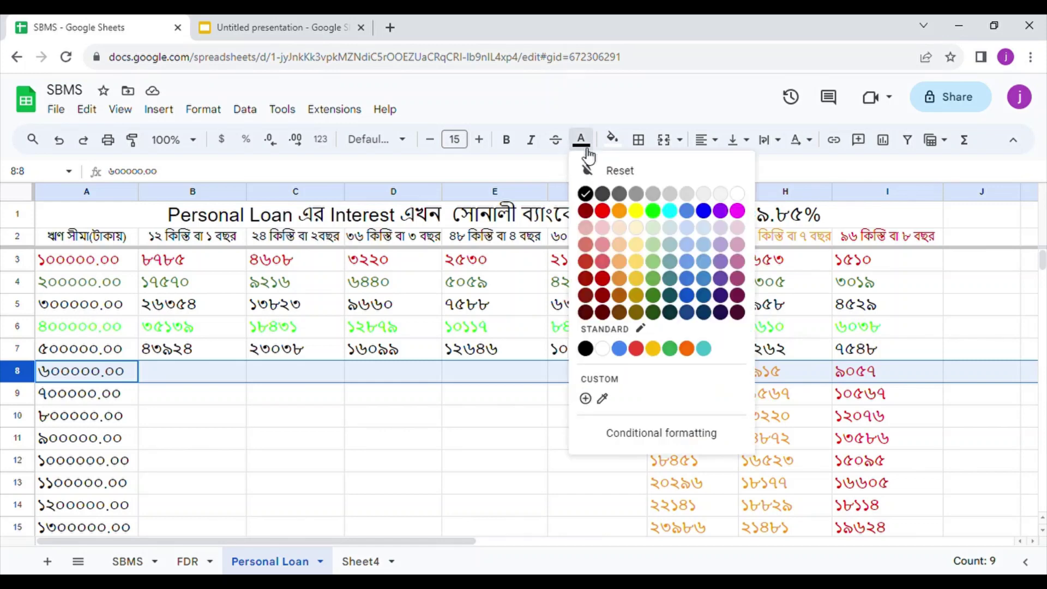
pyautogui.click(644, 211)
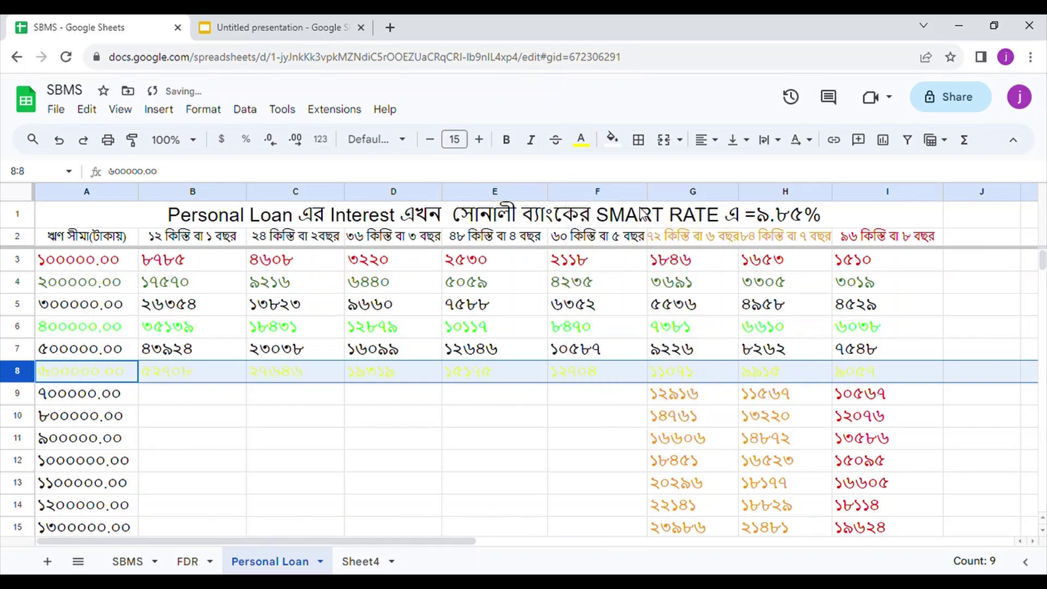
pyautogui.click(587, 142)
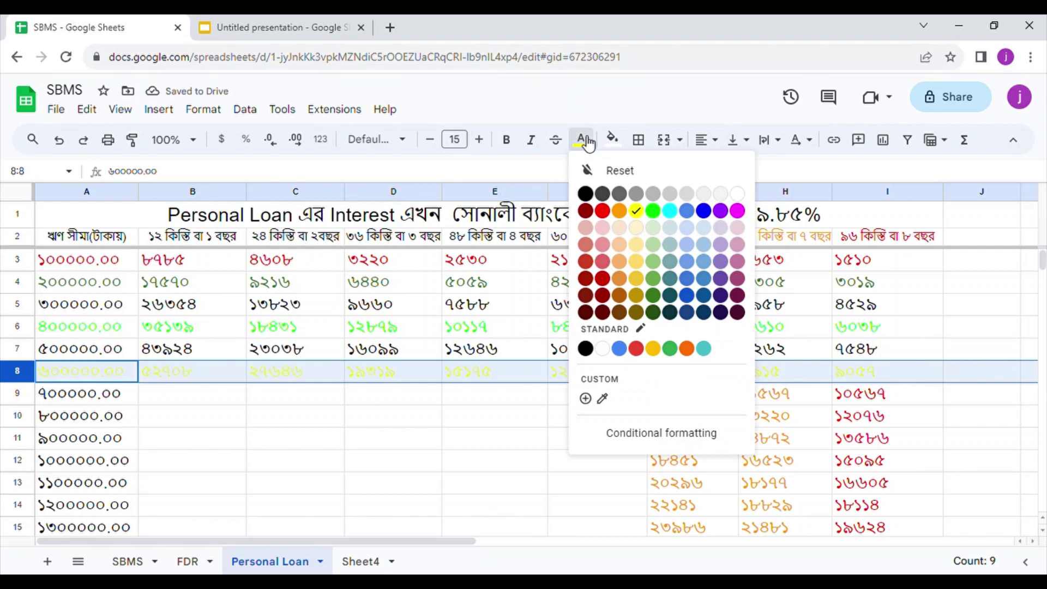
pyautogui.click(705, 211)
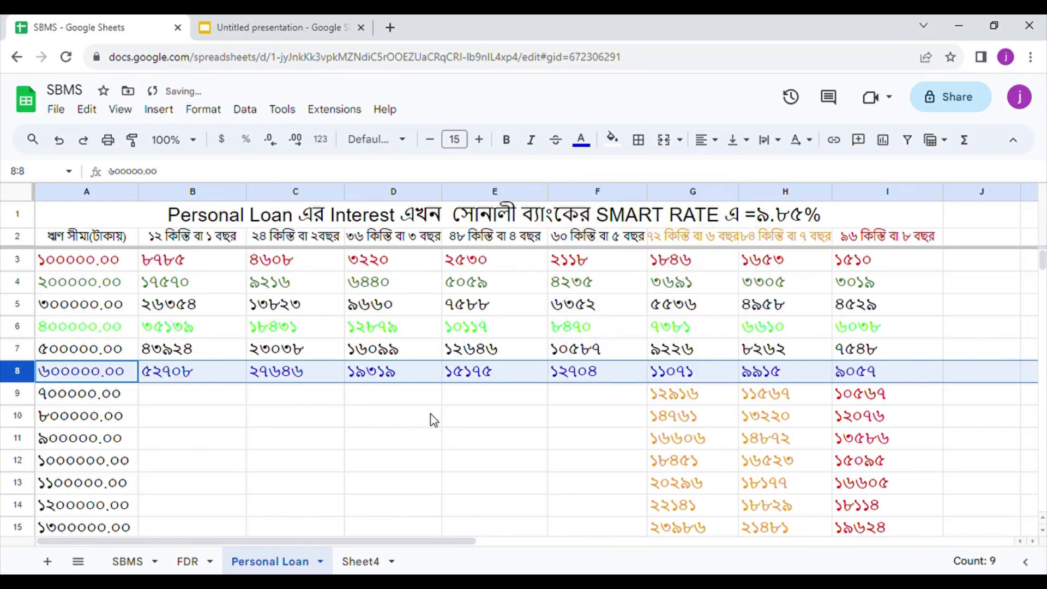
pyautogui.click(617, 376)
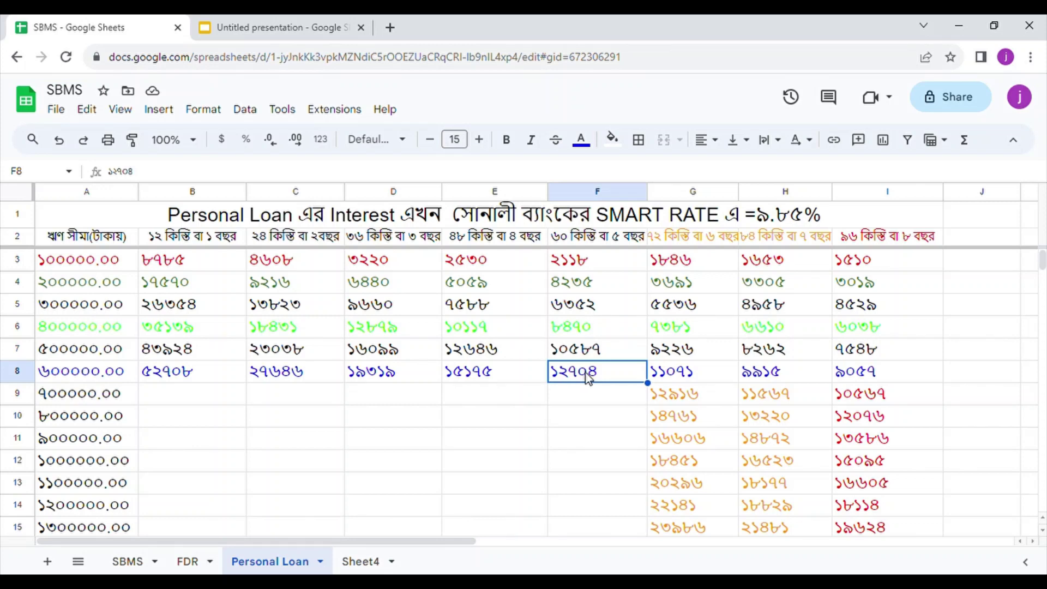
pyautogui.press('Left')
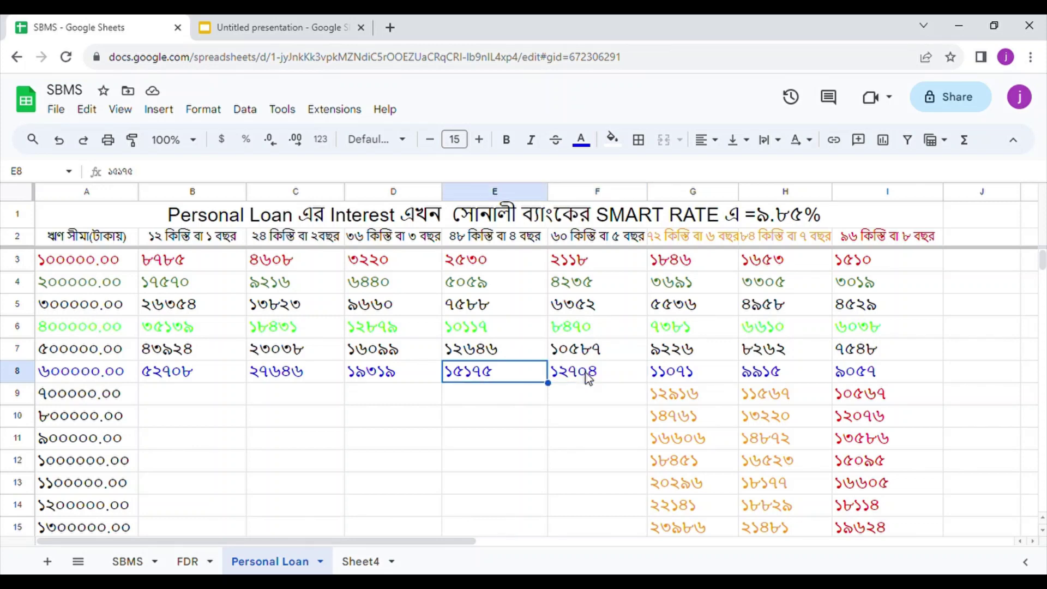
pyautogui.press('Left')
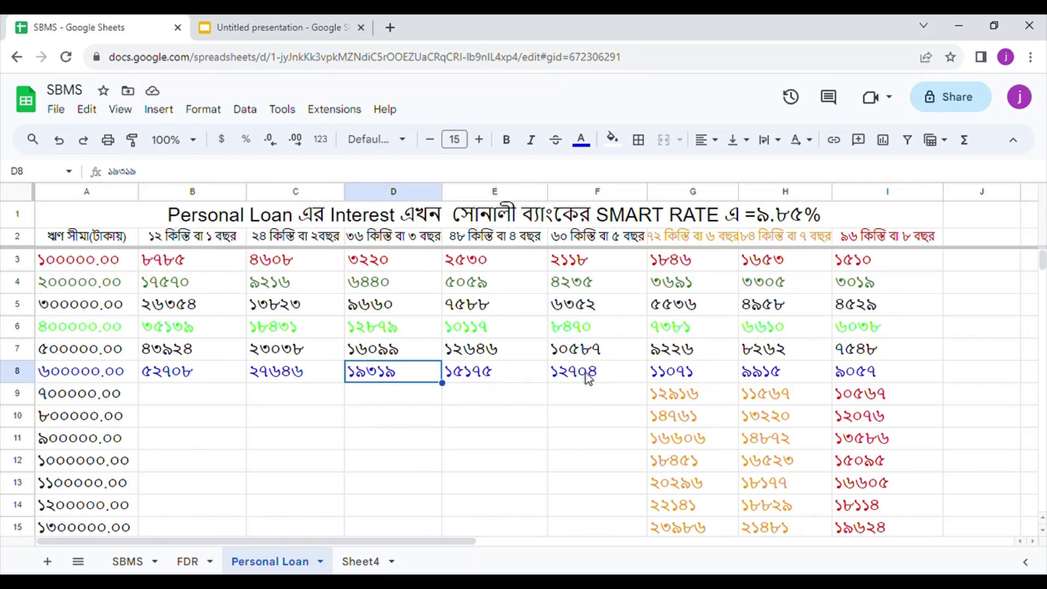
pyautogui.press('Left')
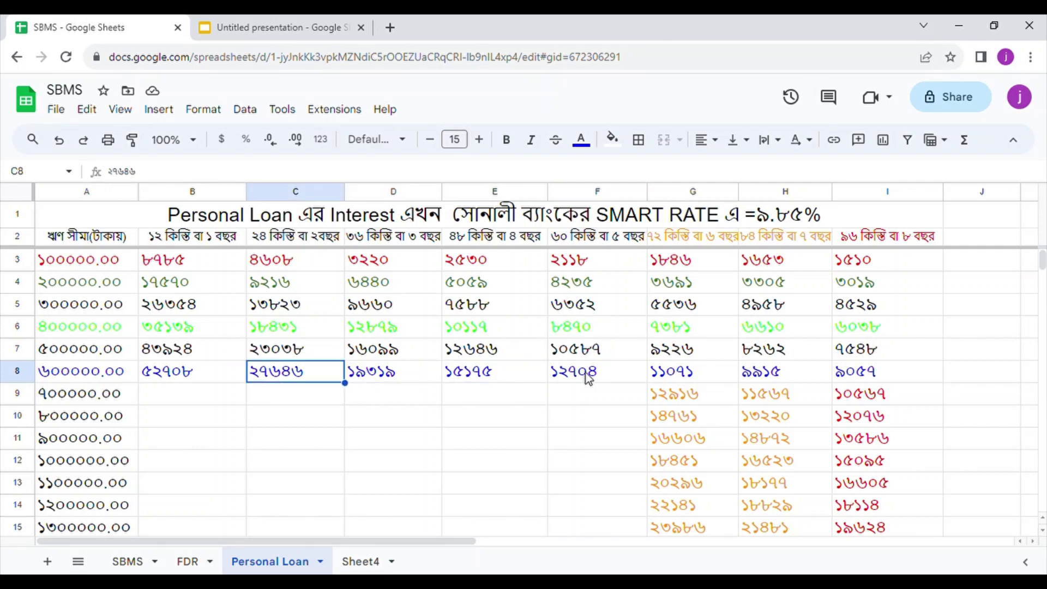
# Finish going through the 600,000 loan row (row 8) with its 1-year instalment, and move on to the row below.
pyautogui.press('Left')
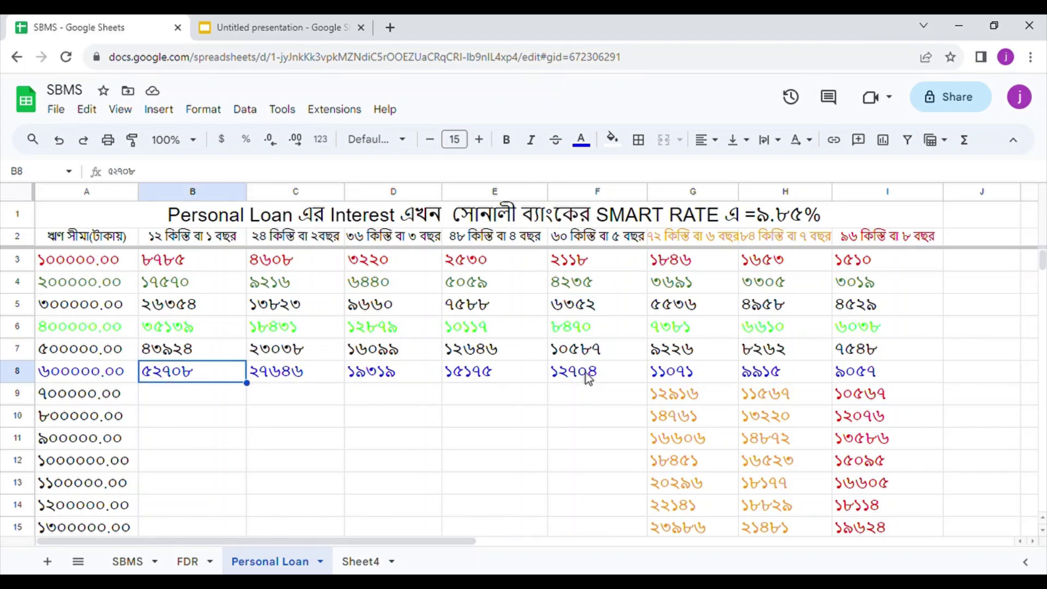
pyautogui.press('Down')
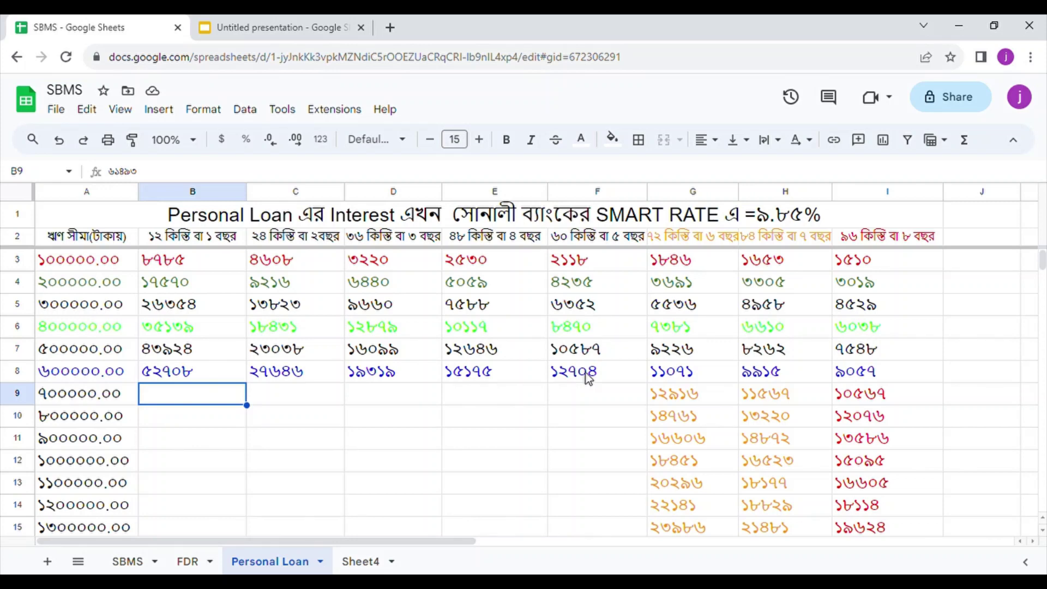
# Set the text colour of the entire 700,000 loan row (row 9) to black and go through its 5-year to 1-year instalments.
pyautogui.click(17, 395)
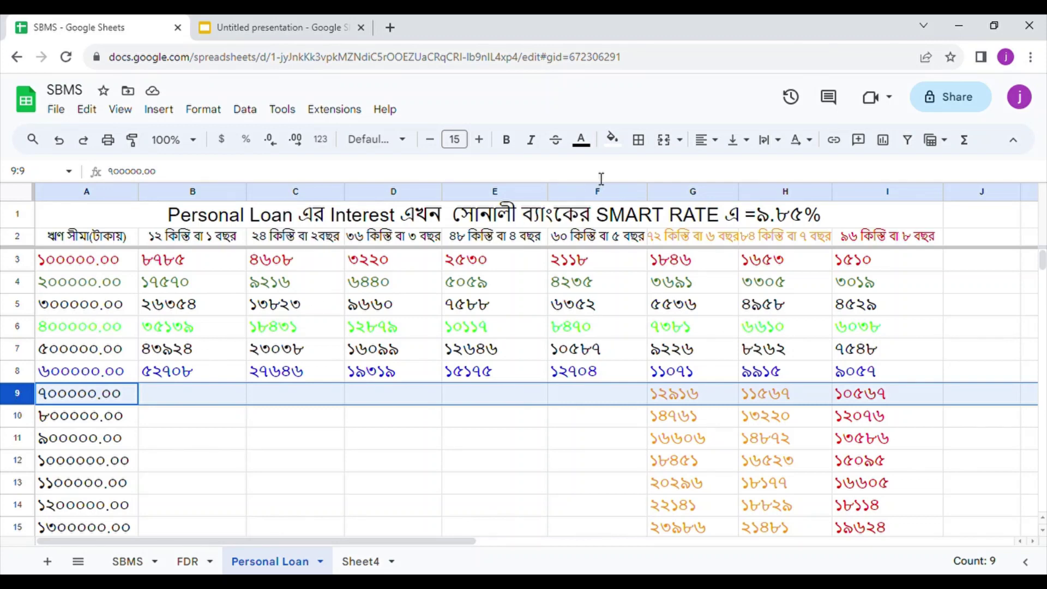
pyautogui.click(582, 141)
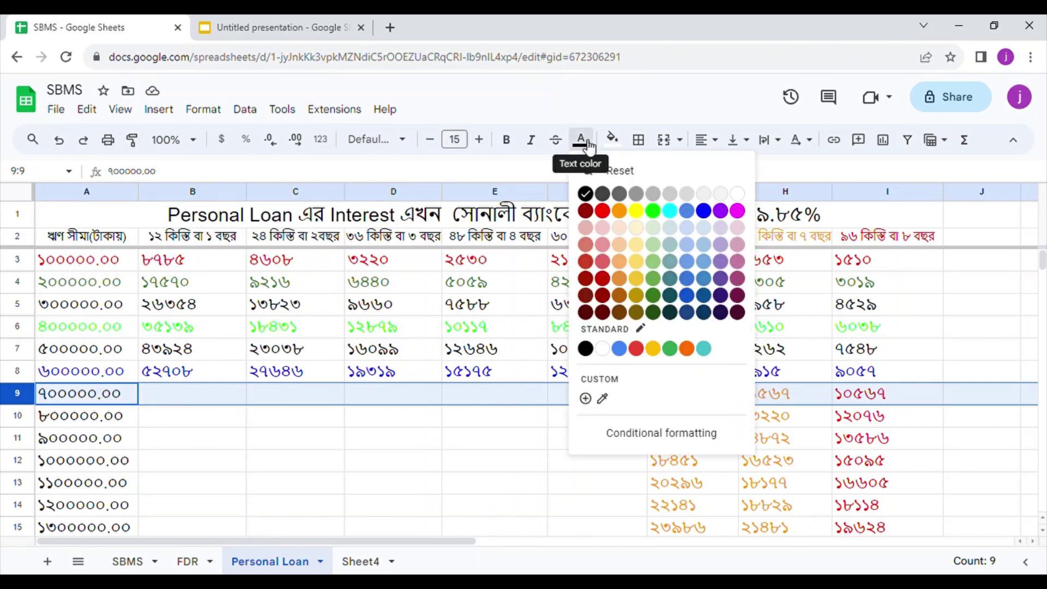
pyautogui.click(587, 195)
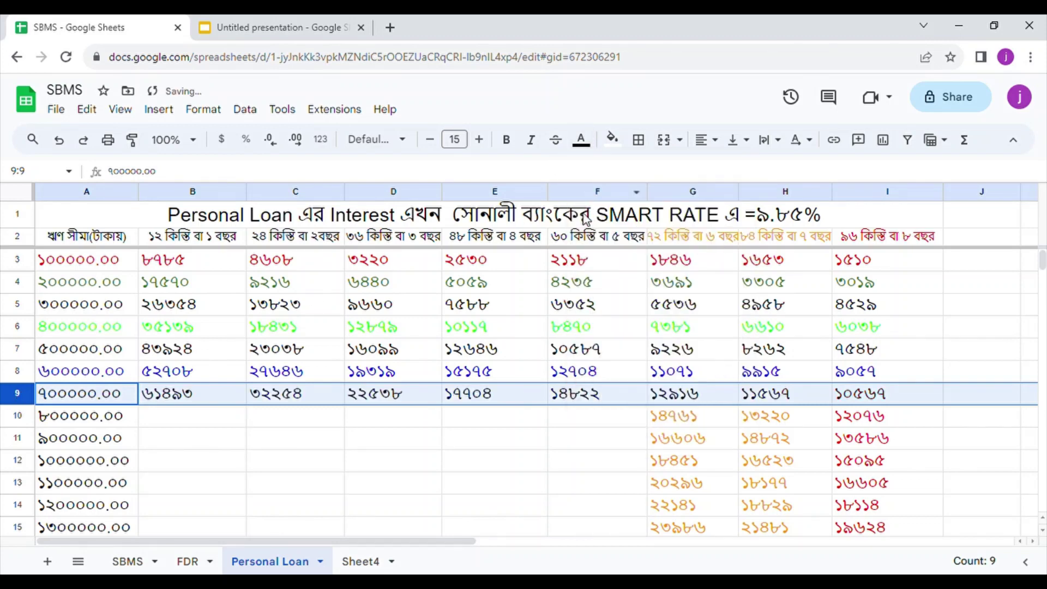
pyautogui.click(626, 397)
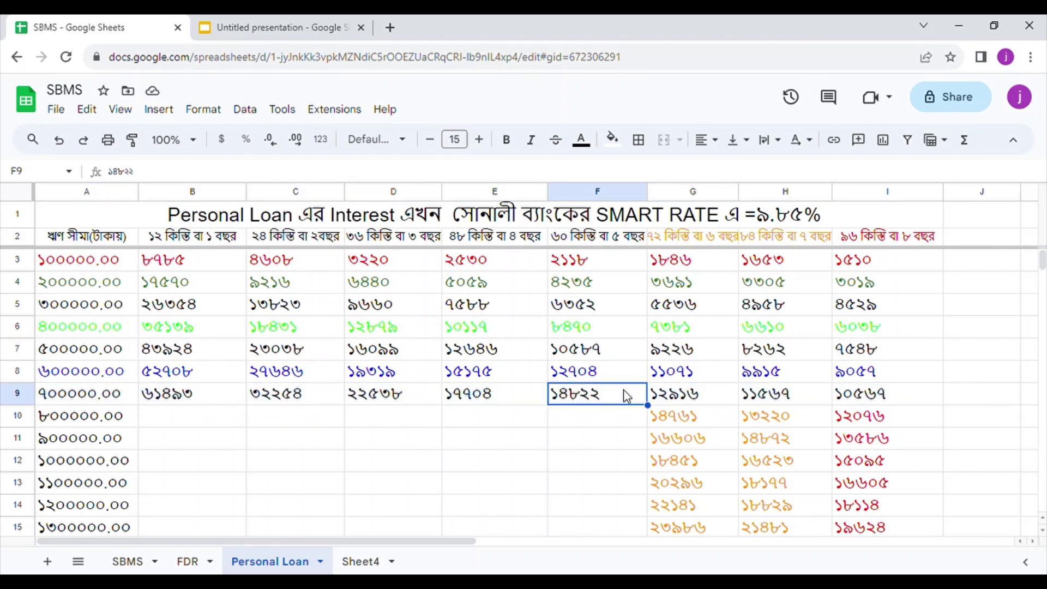
pyautogui.press('Left')
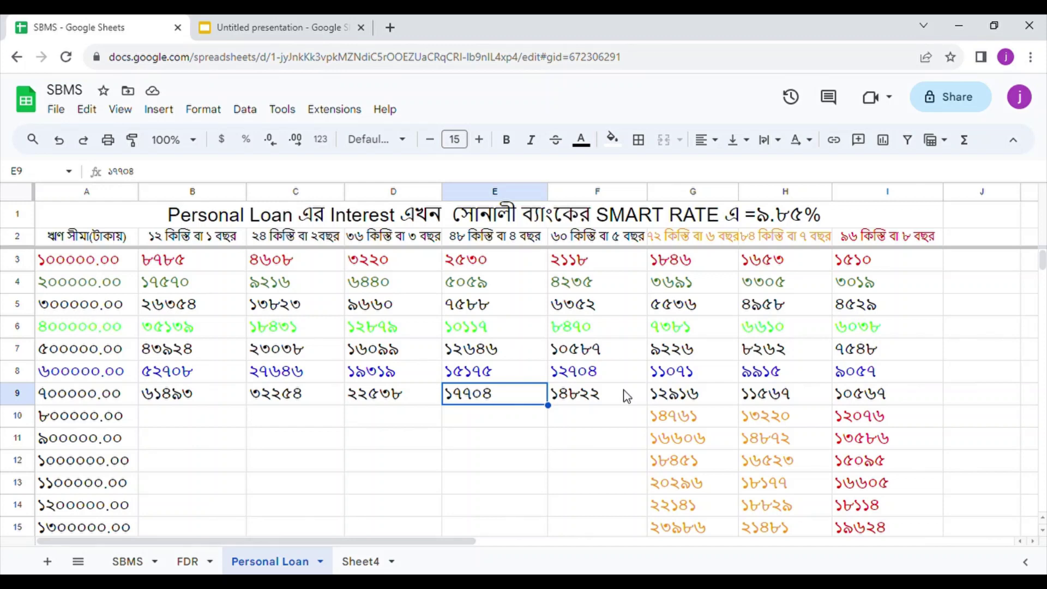
pyautogui.press('Left')
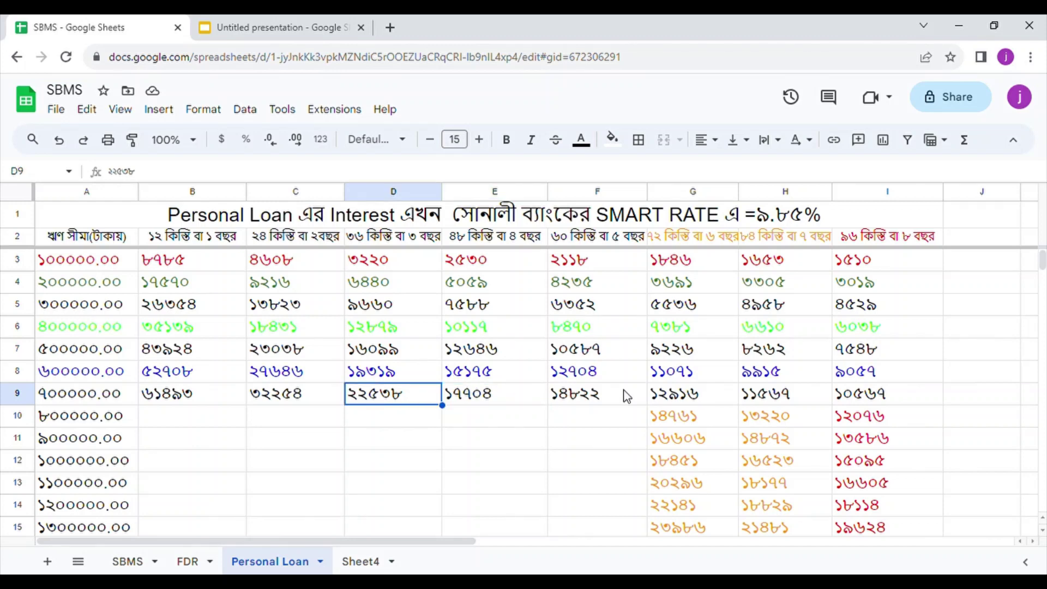
pyautogui.press('Left')
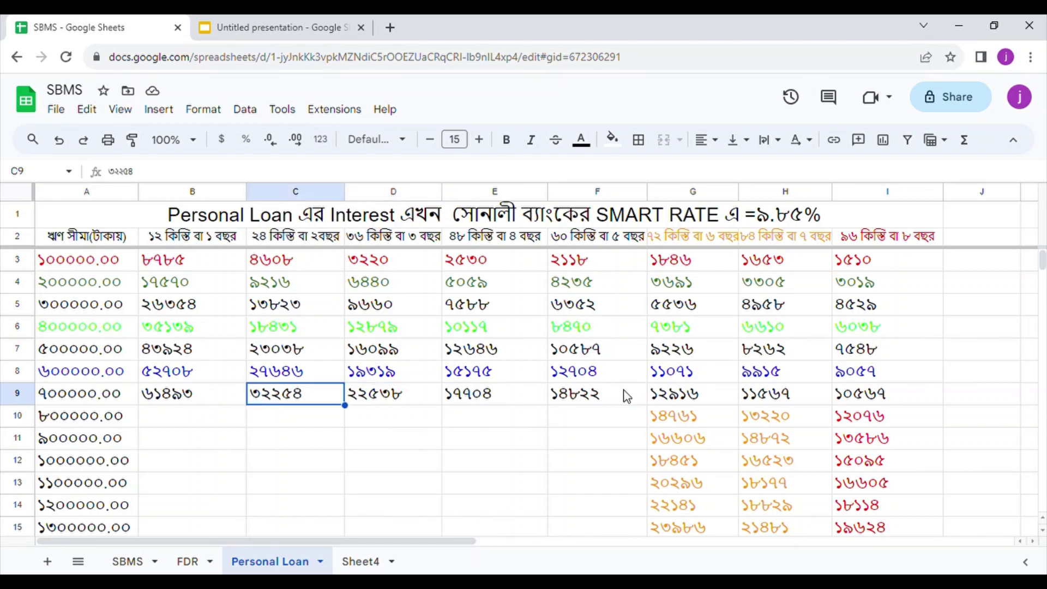
pyautogui.press('Left')
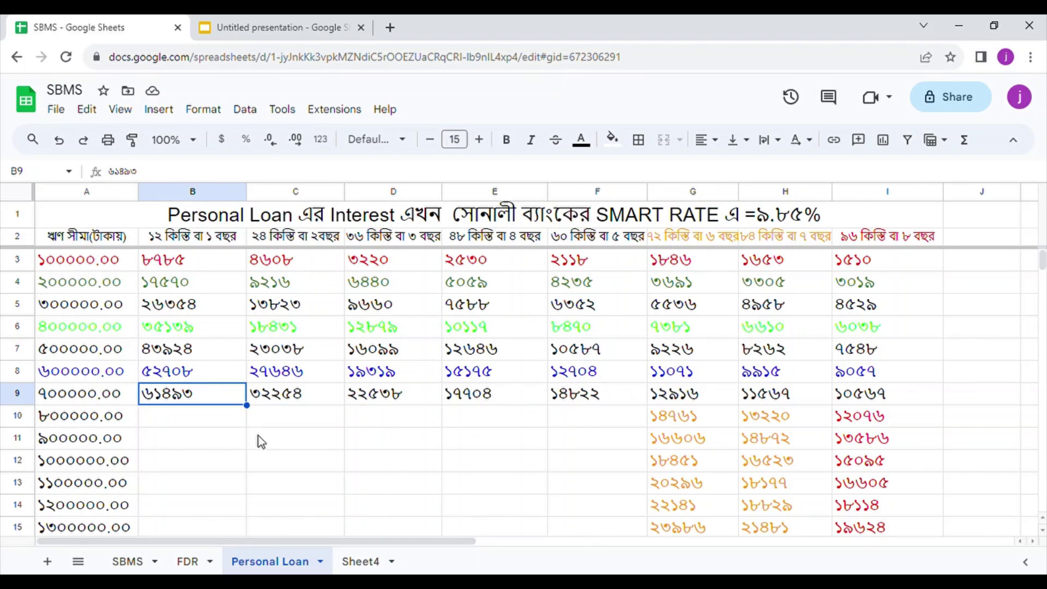
# Set the text colour of the entire 800,000 loan row (row 10) to blue and go through its 5-year to 1-year instalments.
pyautogui.click(18, 417)
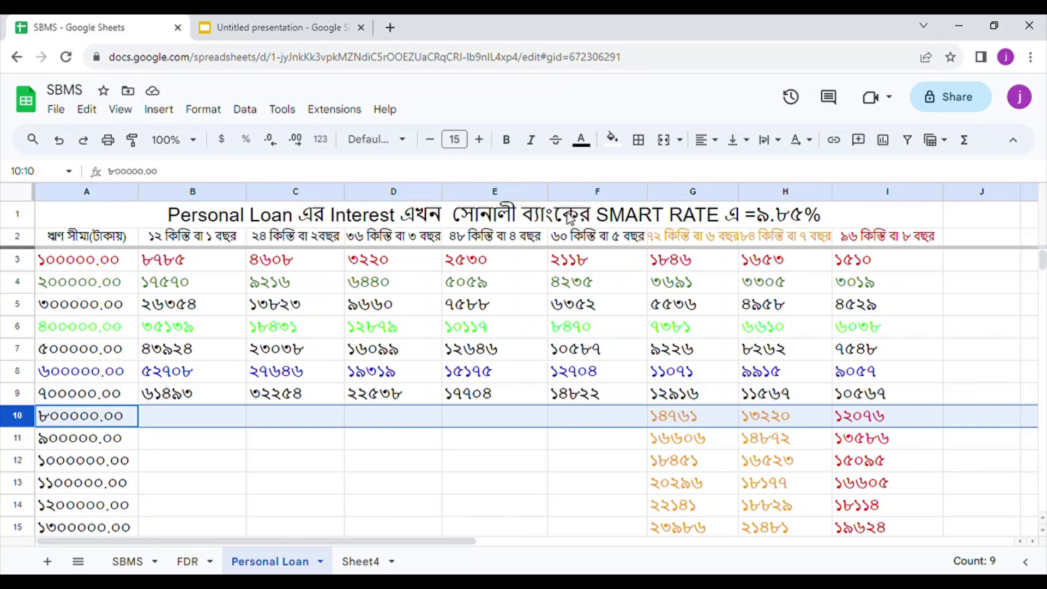
pyautogui.click(582, 140)
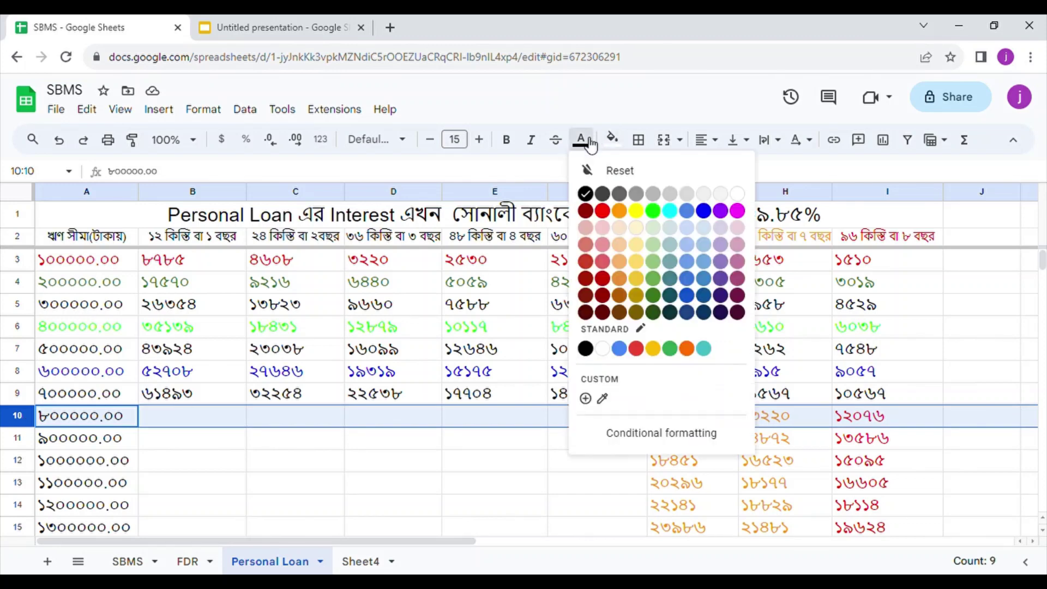
pyautogui.click(702, 213)
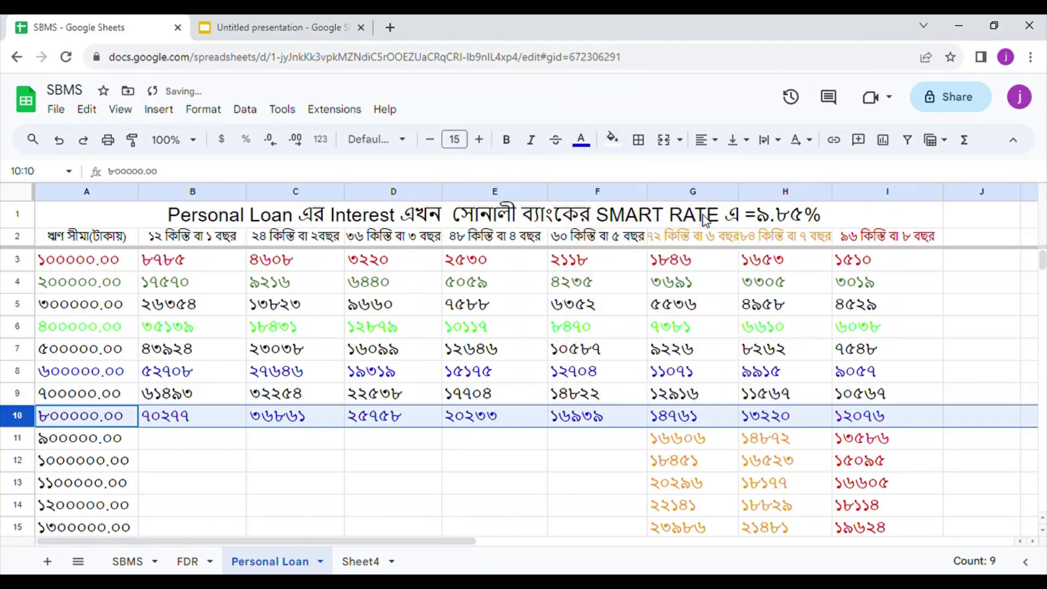
pyautogui.click(625, 437)
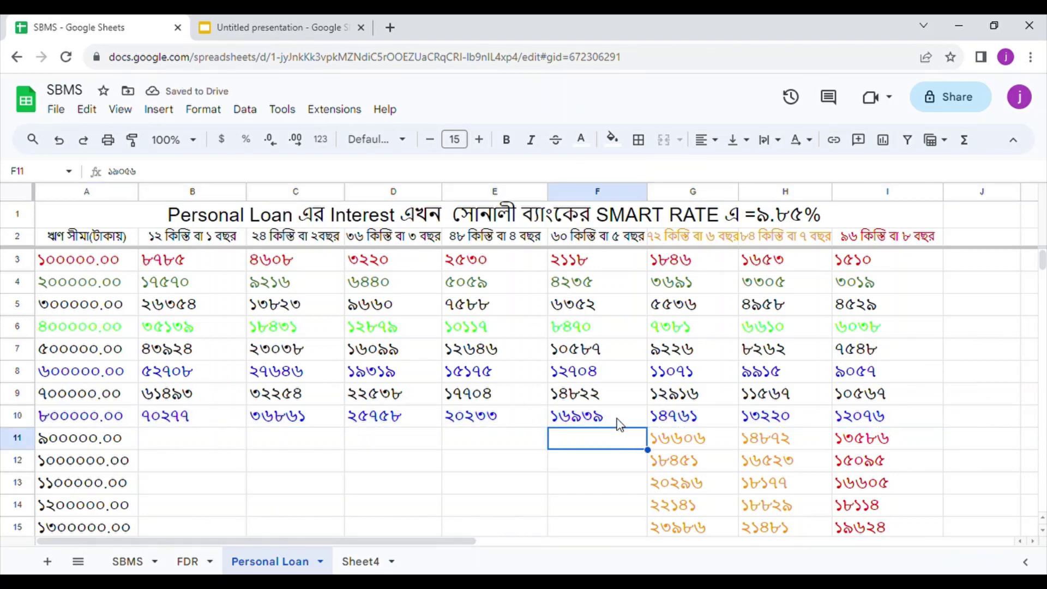
pyautogui.click(620, 425)
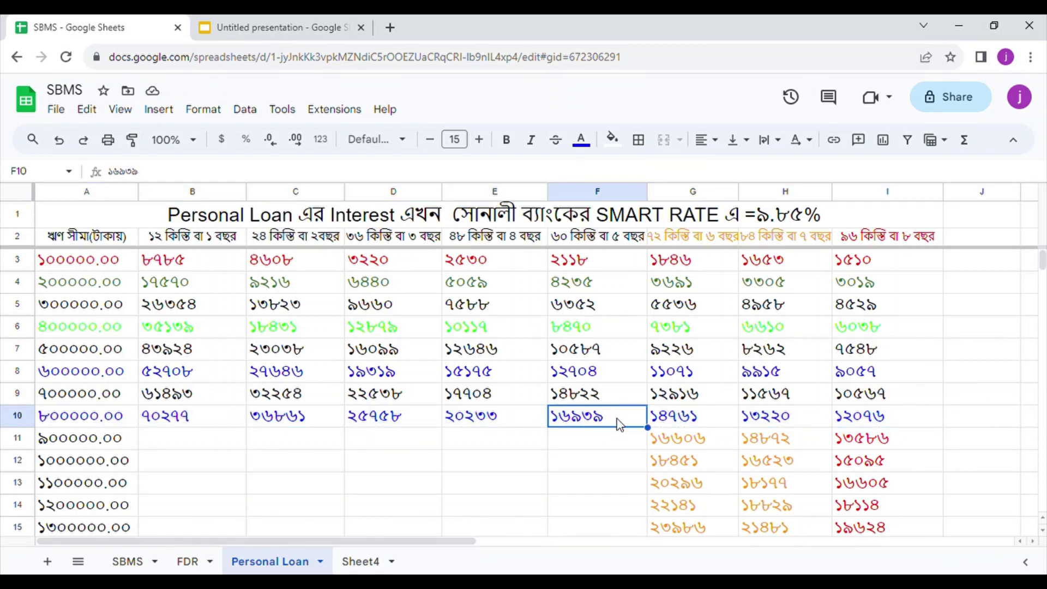
pyautogui.click(482, 418)
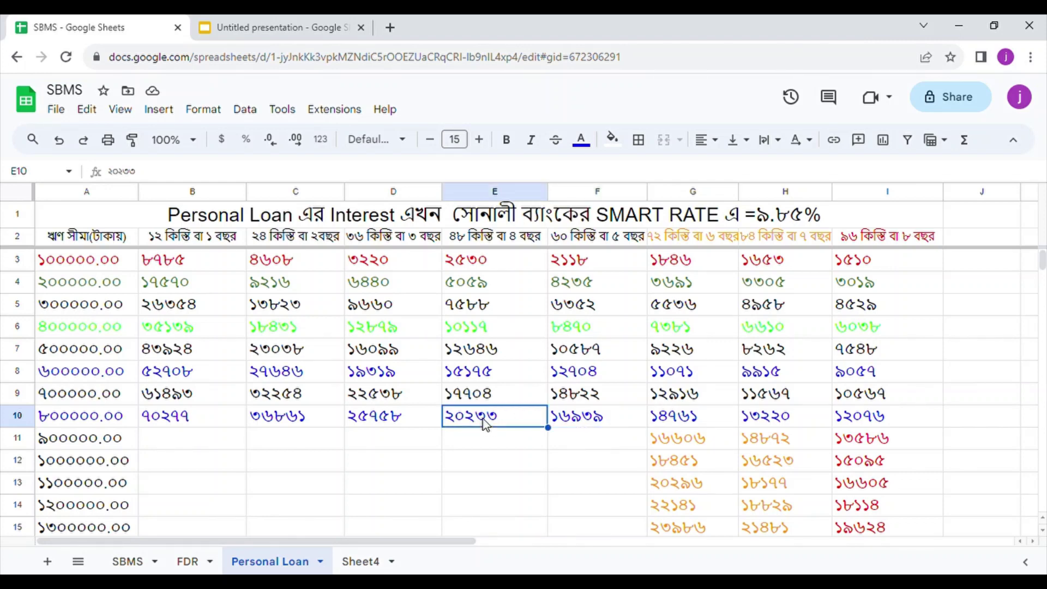
pyautogui.click(407, 419)
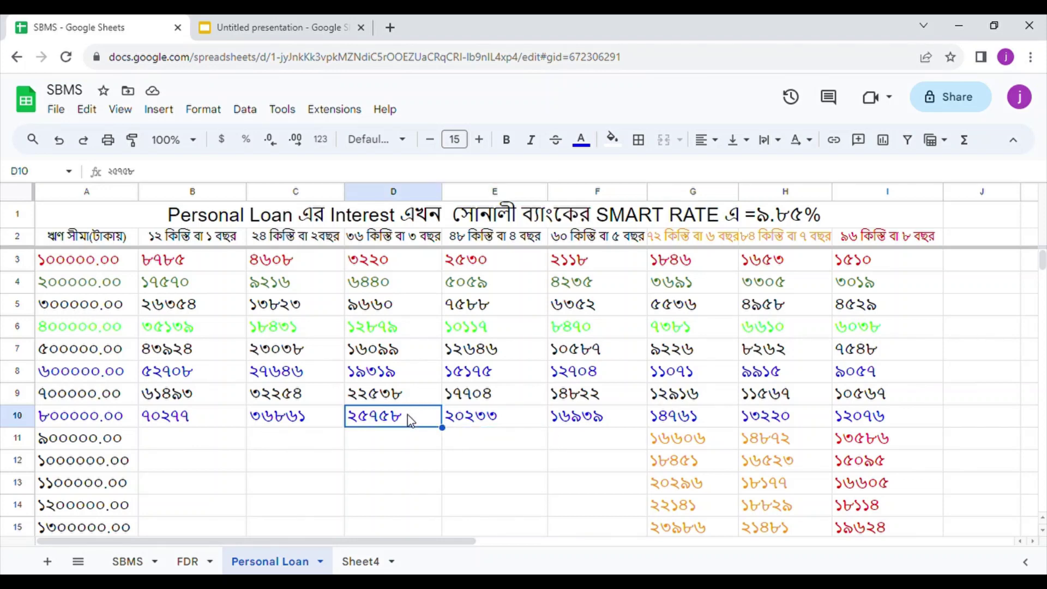
pyautogui.click(297, 420)
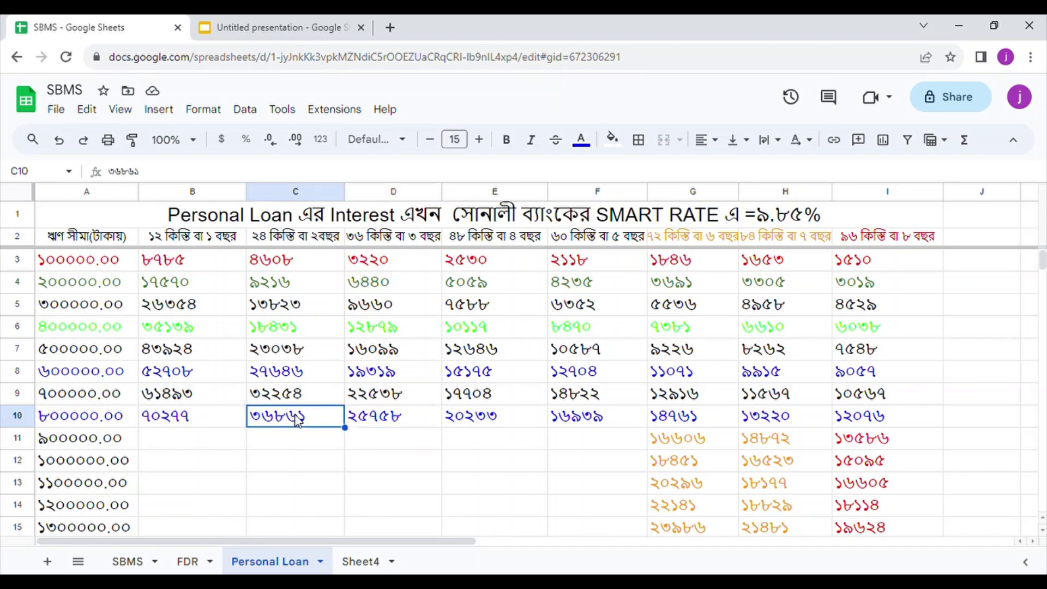
pyautogui.click(206, 420)
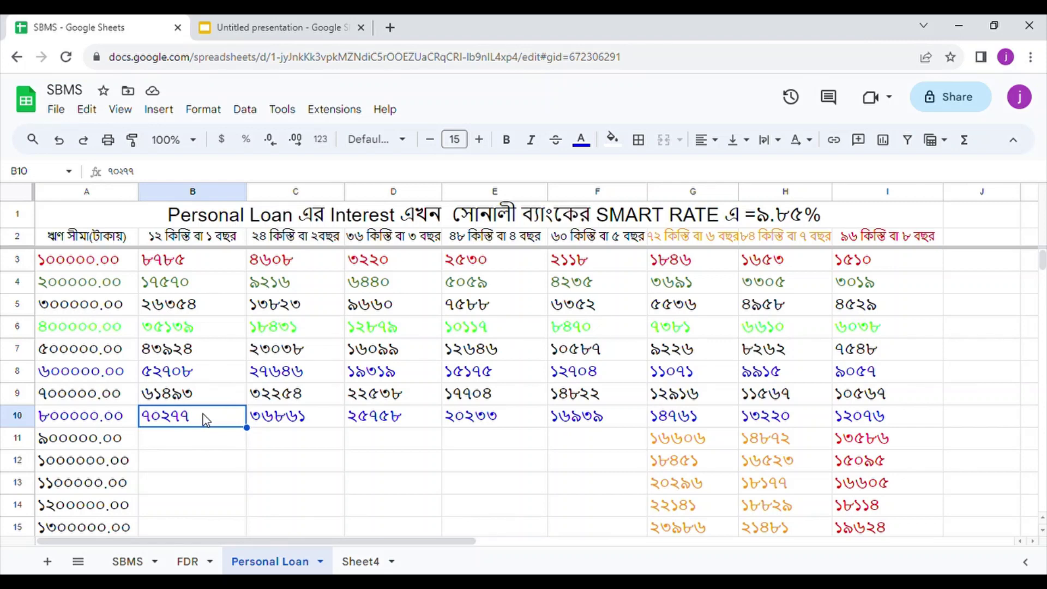
# Set the text colour of the entire 900,000 loan row (row 11) to red and go through its 5-year to 1-year instalments.
pyautogui.click(19, 439)
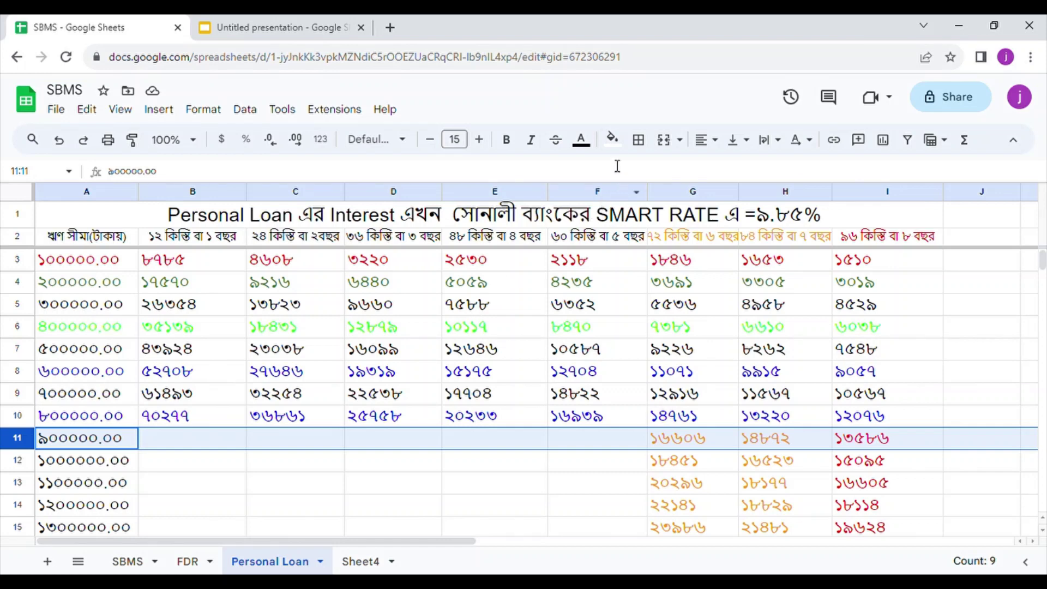
pyautogui.click(581, 140)
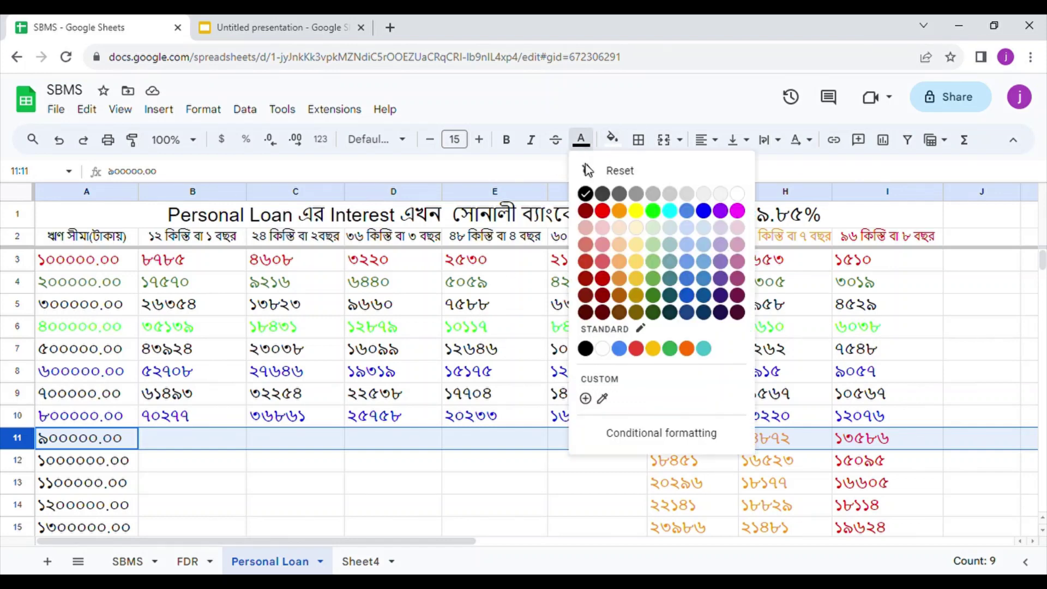
pyautogui.click(603, 212)
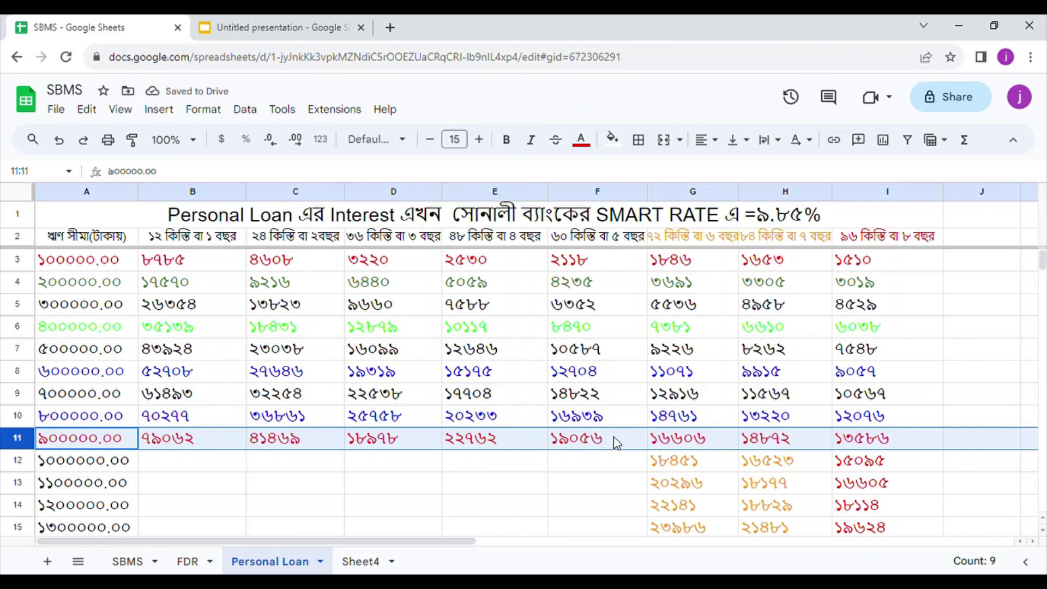
pyautogui.click(614, 436)
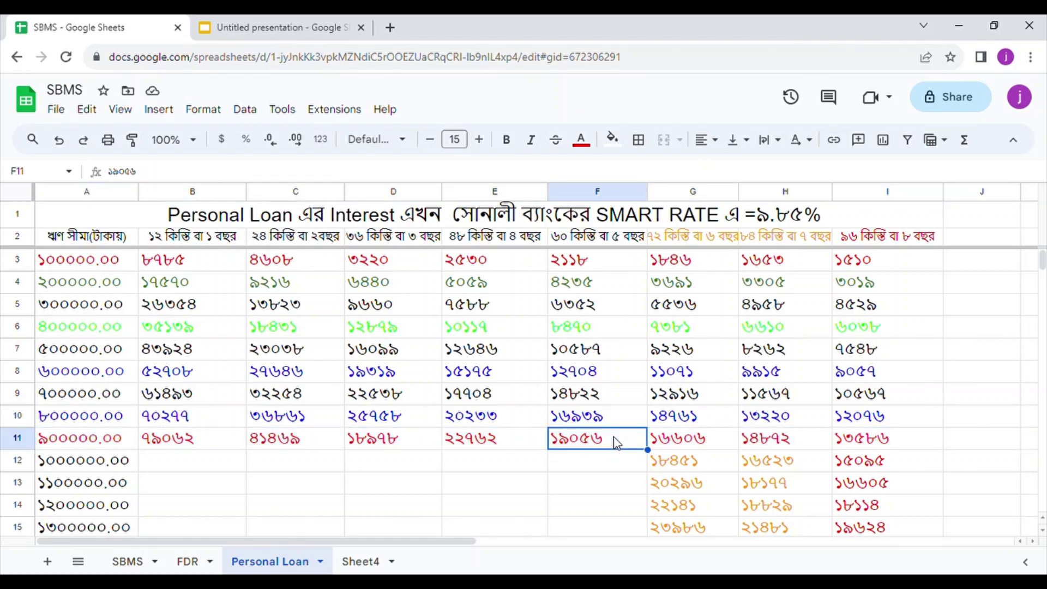
pyautogui.press('Left')
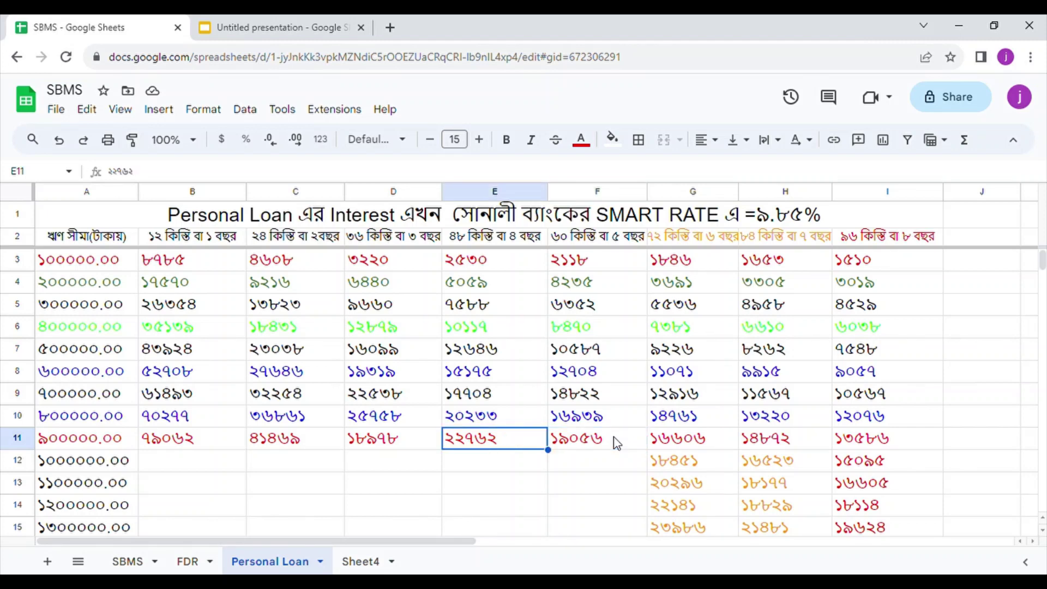
pyautogui.press('Left')
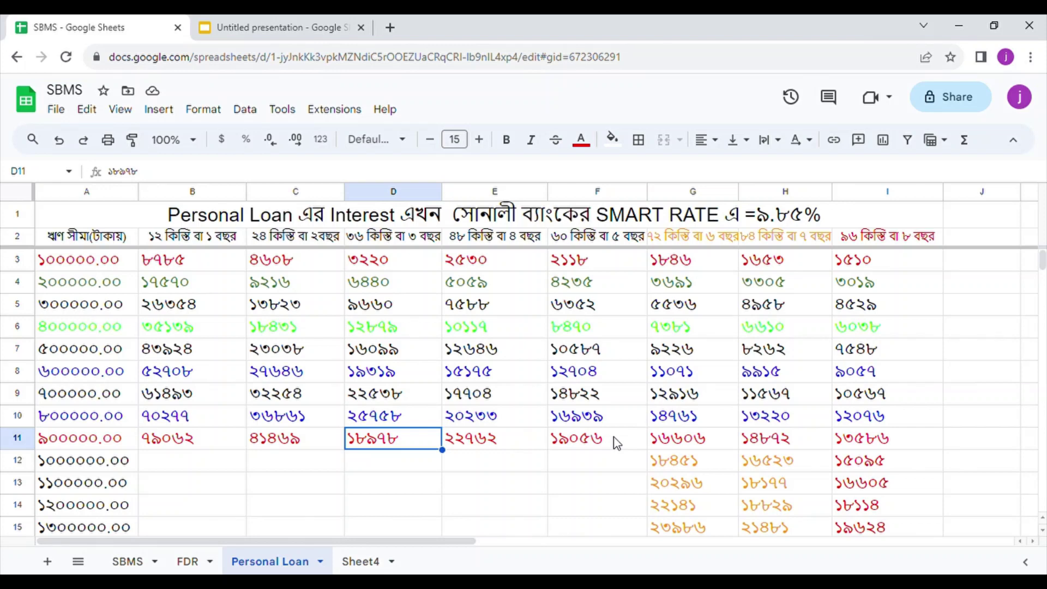
pyautogui.press('Left')
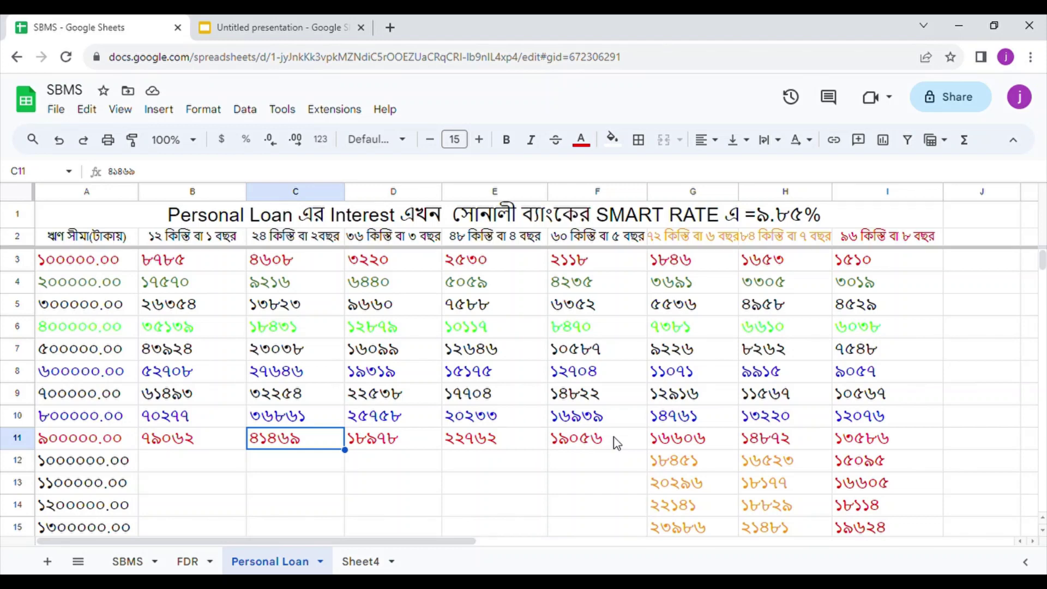
pyautogui.press('Left')
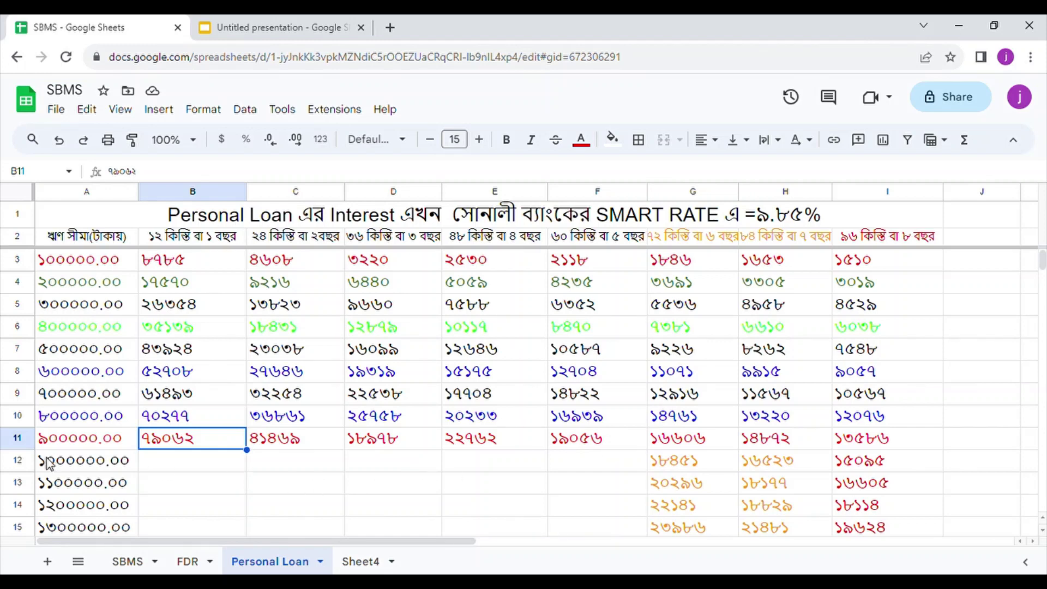
# Set the text colour of the entire 1,000,000 loan row (row 12) to dark red and go through its 5-year to 1-year instalments.
pyautogui.click(17, 460)
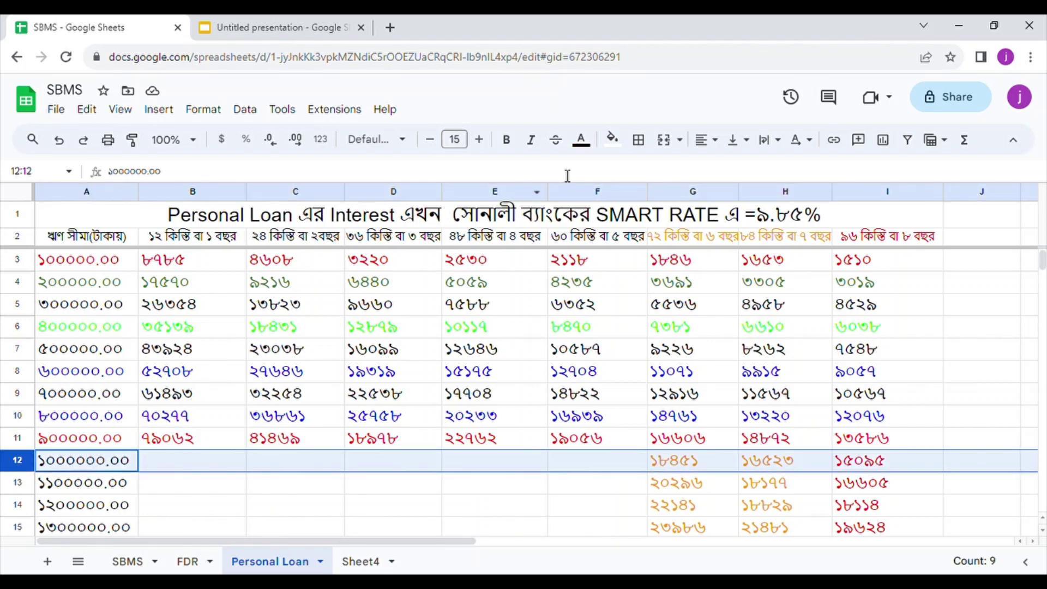
pyautogui.click(580, 142)
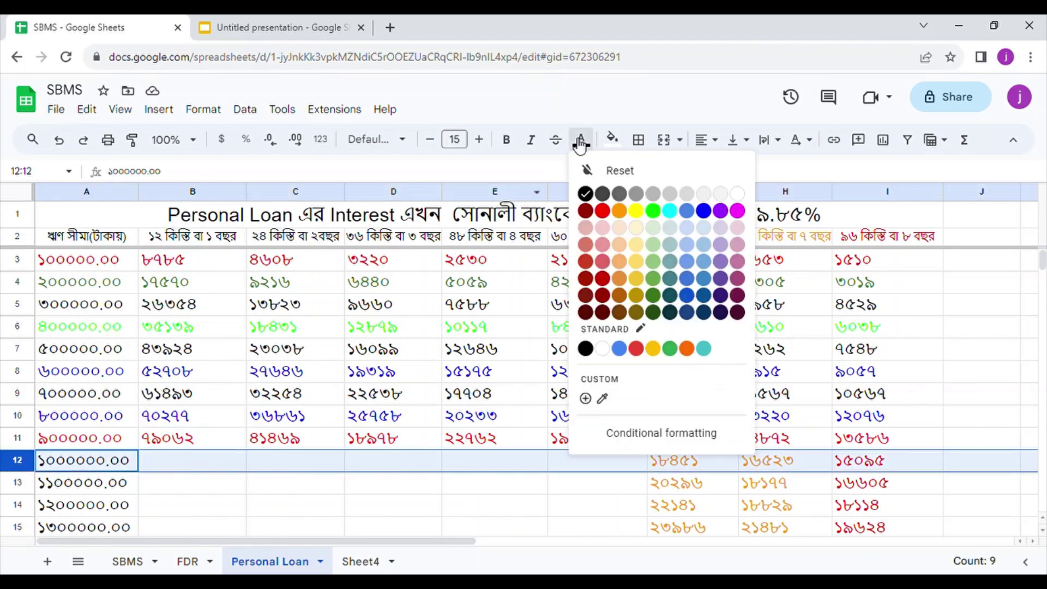
pyautogui.click(586, 212)
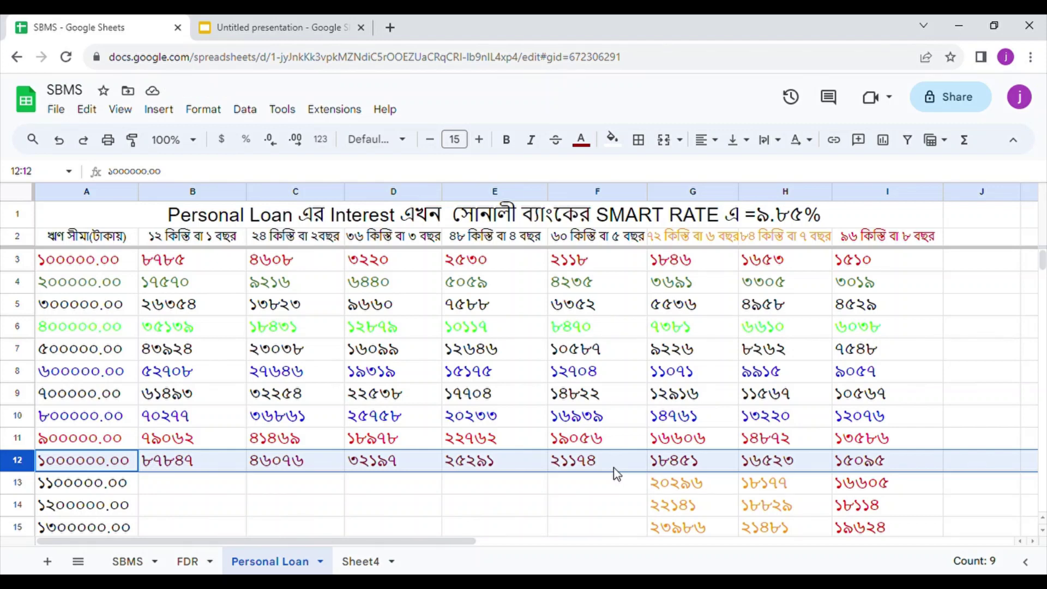
pyautogui.click(578, 464)
pyautogui.click(513, 468)
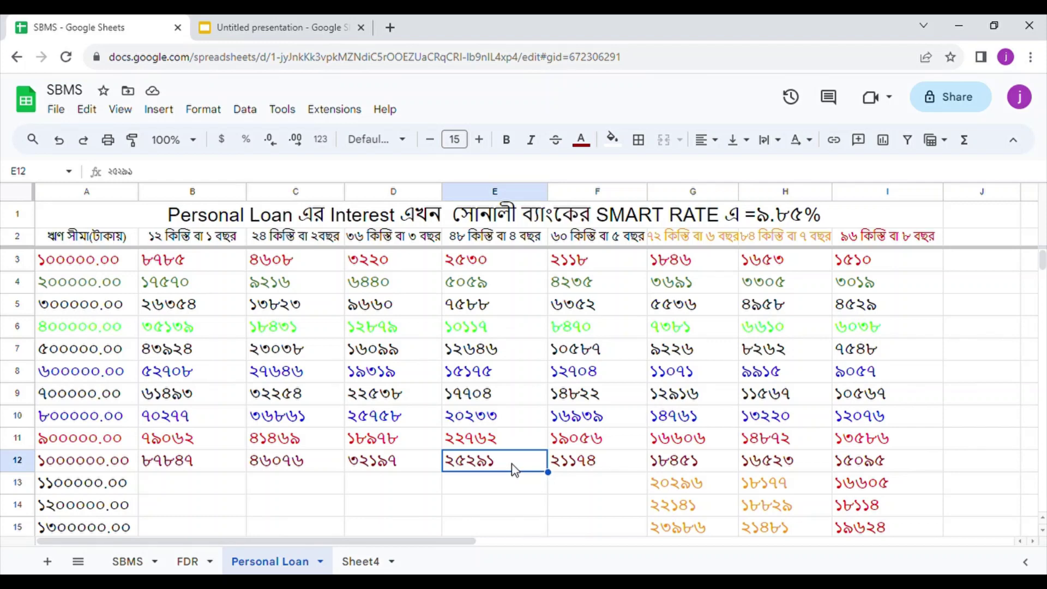
pyautogui.press('Left')
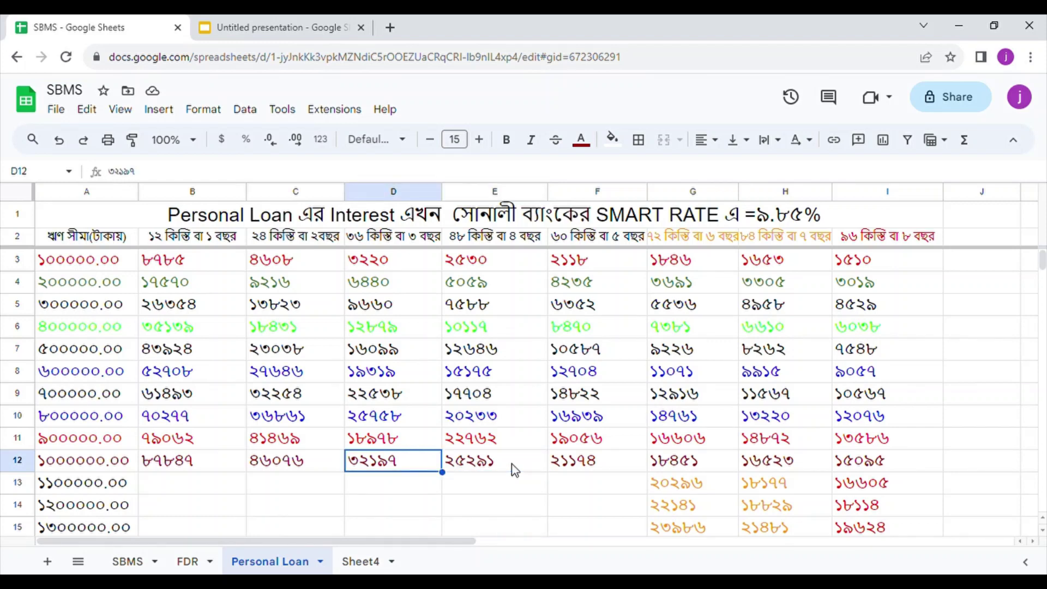
pyautogui.press('Left')
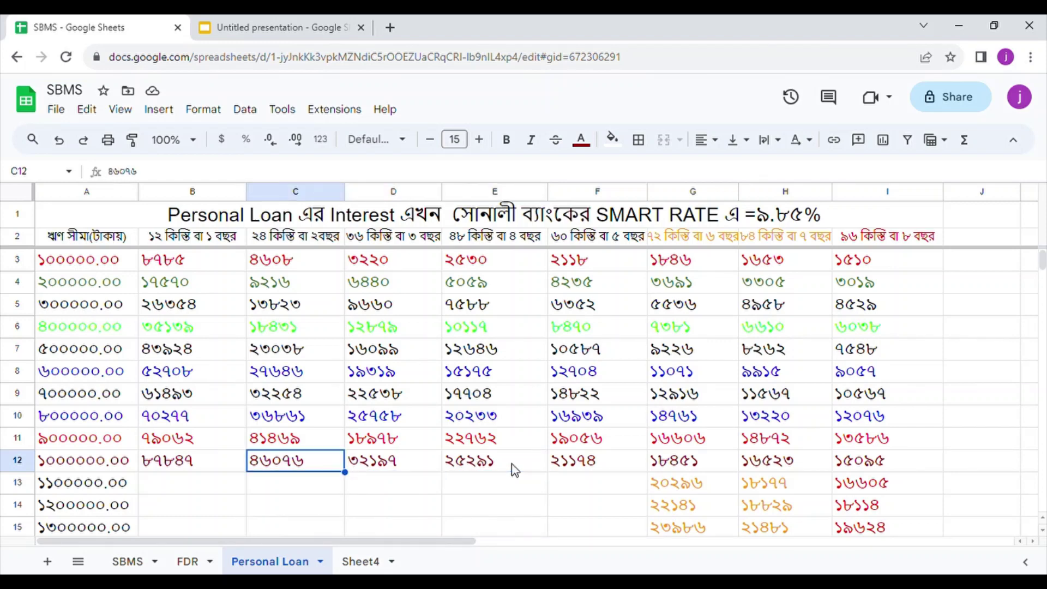
pyautogui.press('Left')
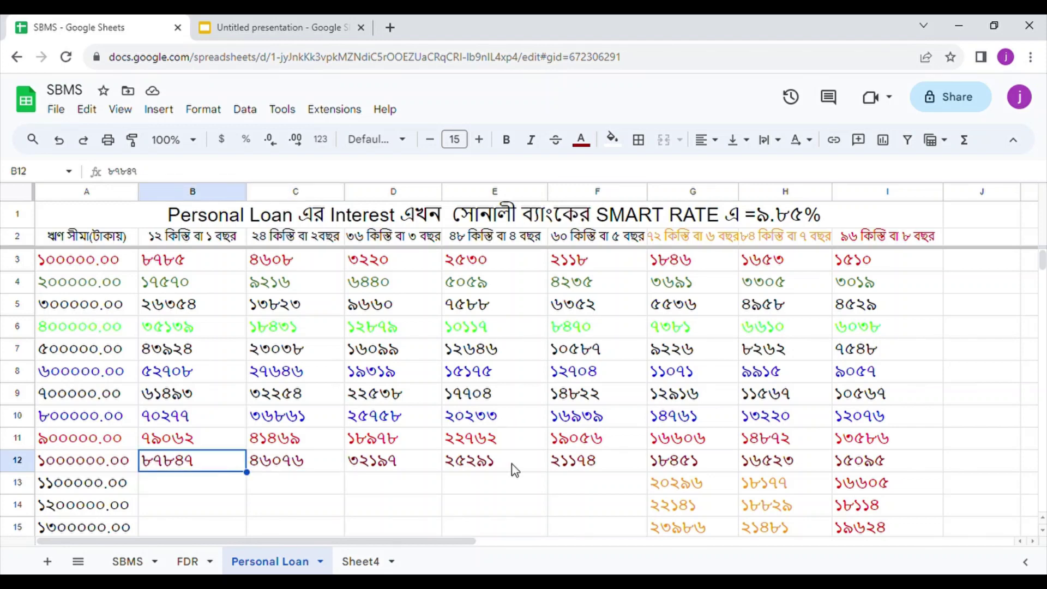
pyautogui.press('Down')
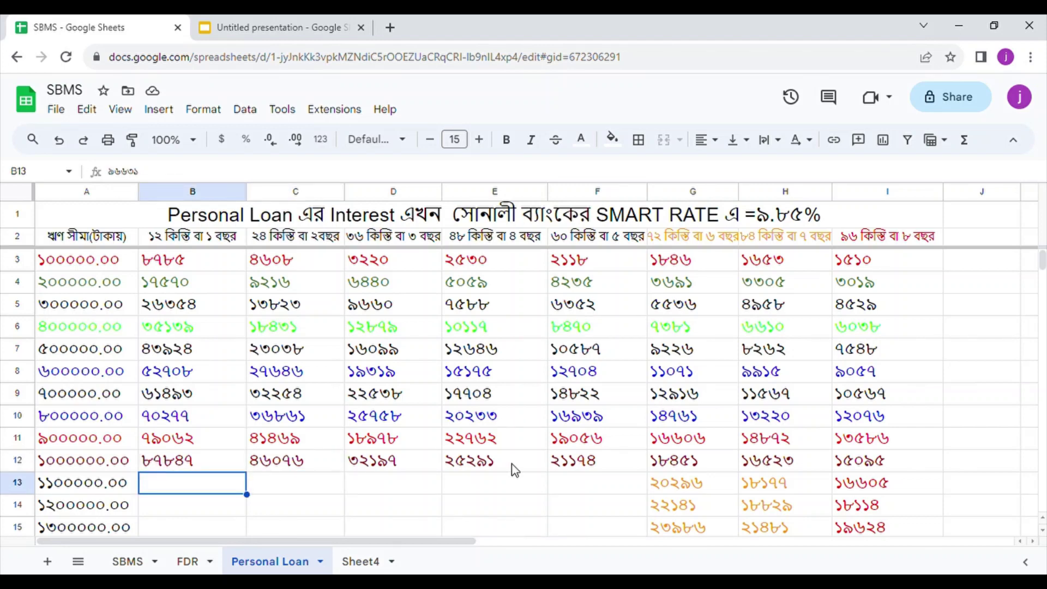
# Set the text colour of the entire 1,100,000 loan row (row 13) to black and go through its 1-year to 5-year instalments.
pyautogui.click(23, 483)
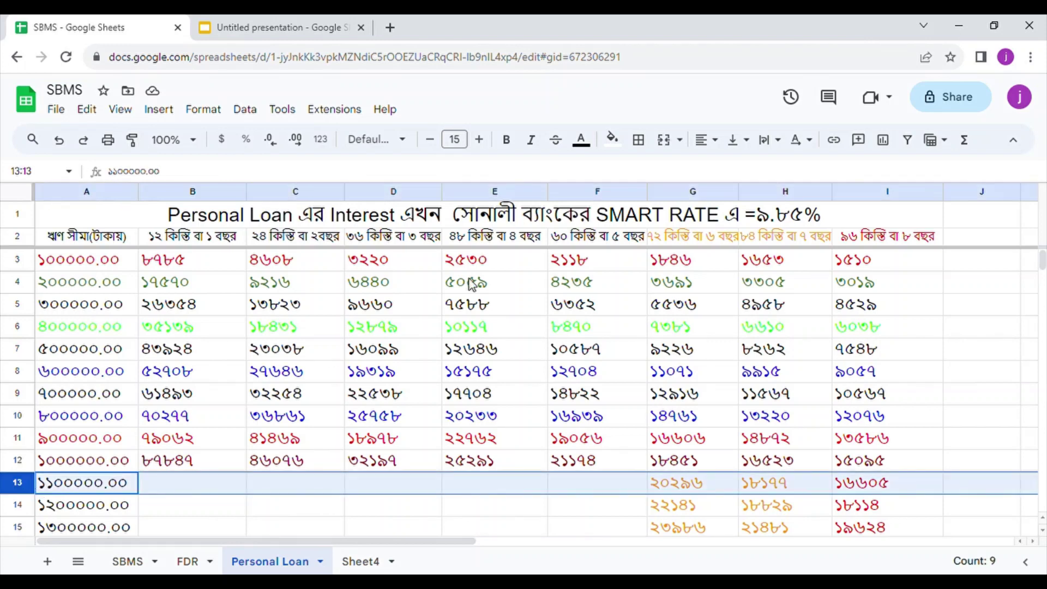
pyautogui.click(587, 143)
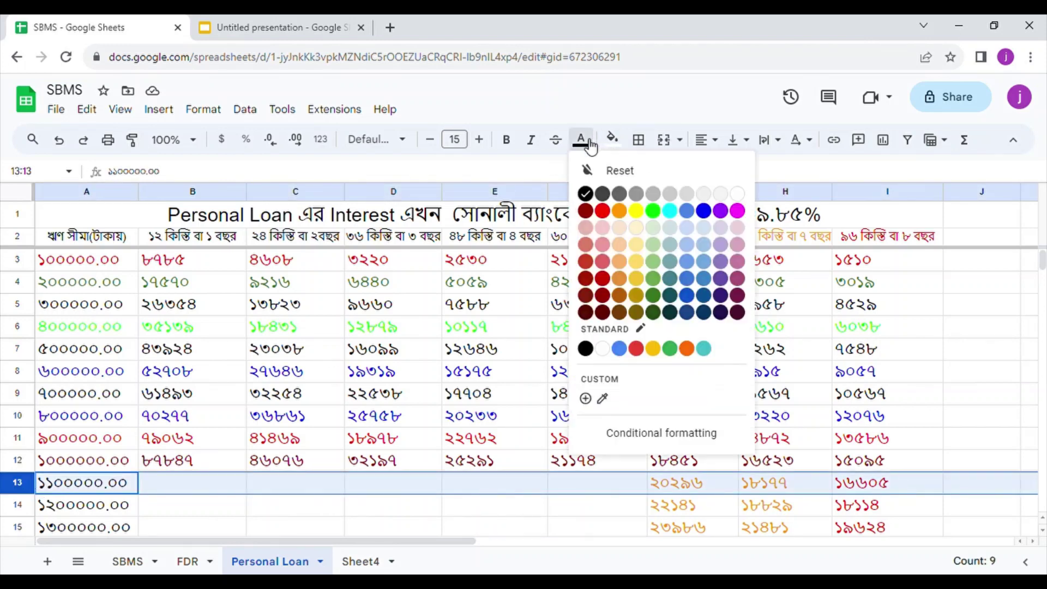
pyautogui.click(587, 194)
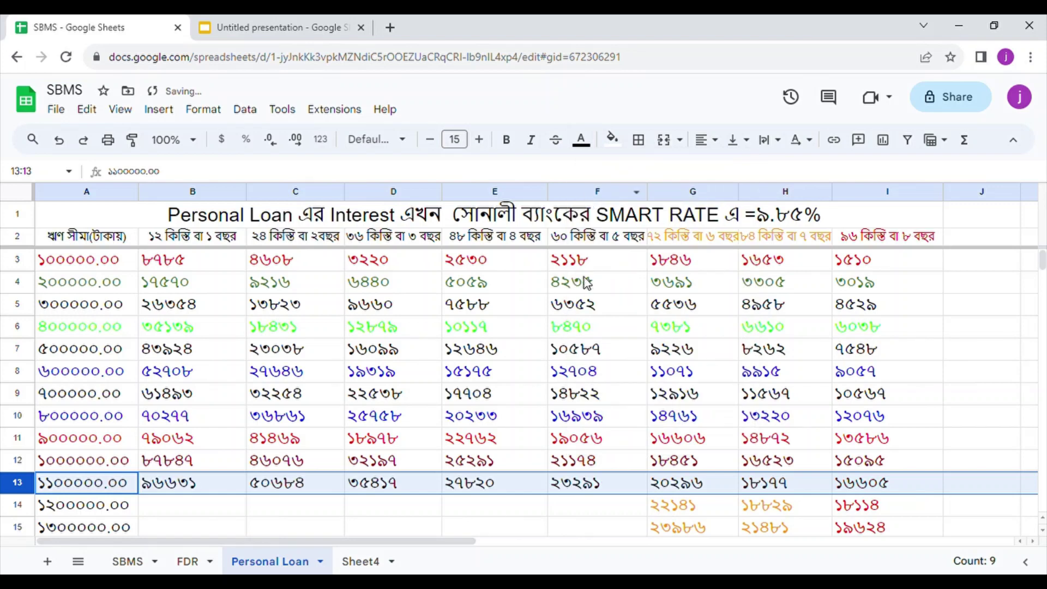
pyautogui.click(201, 485)
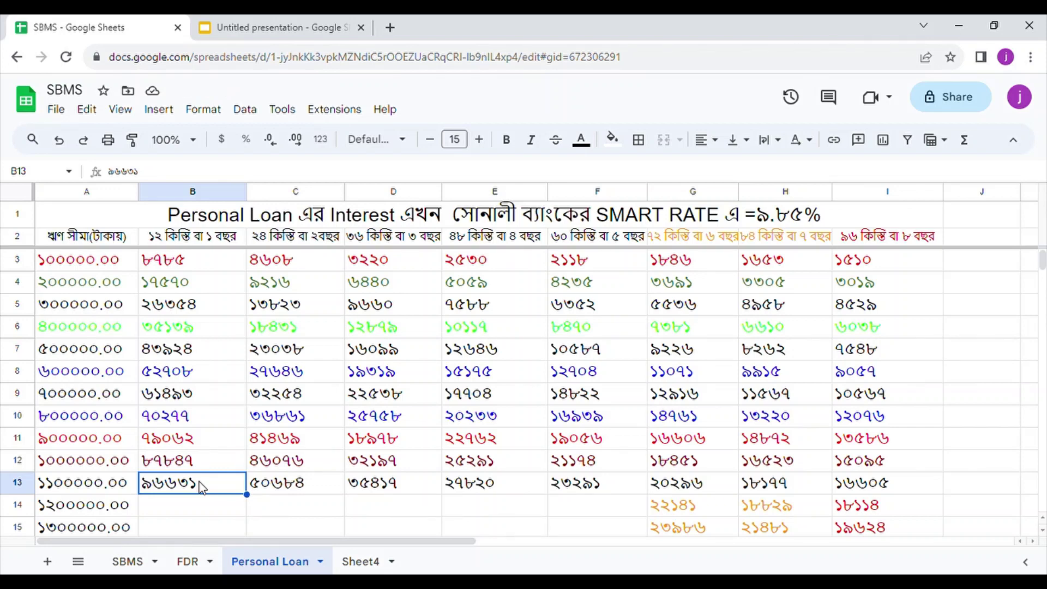
pyautogui.press('Right')
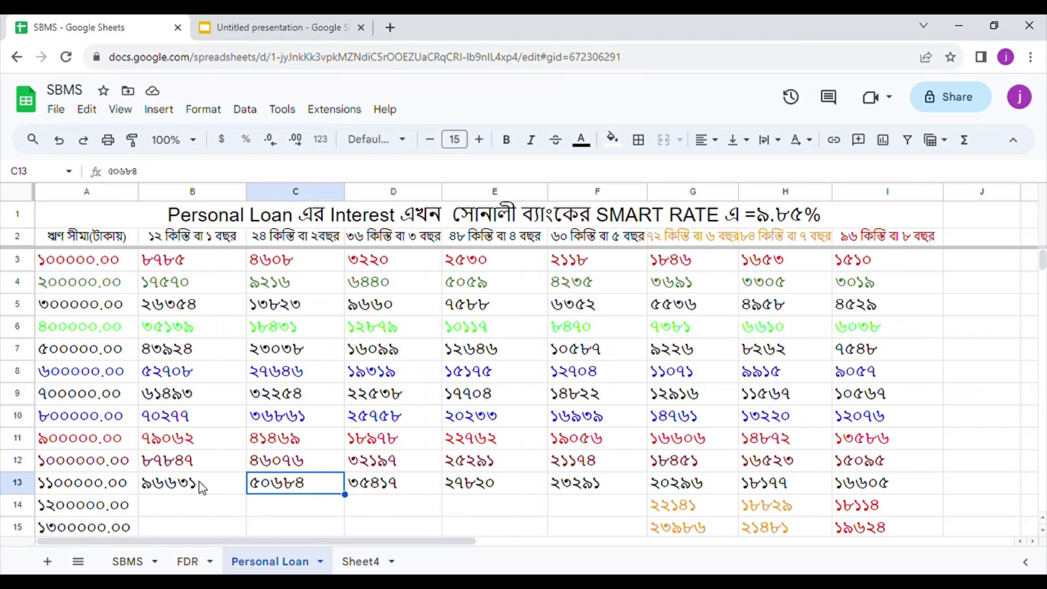
pyautogui.press('Right')
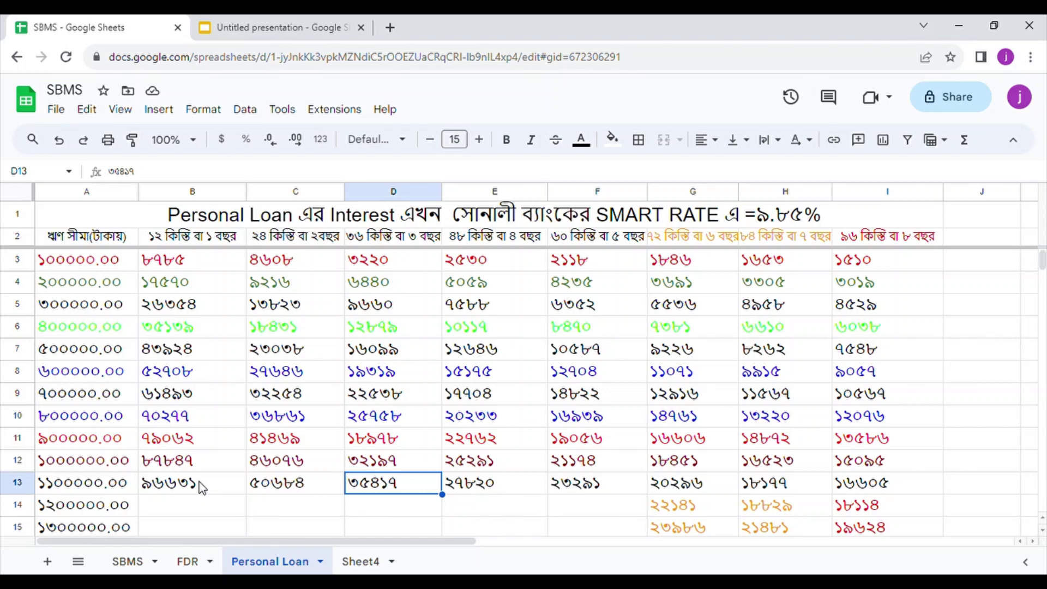
pyautogui.press('Right')
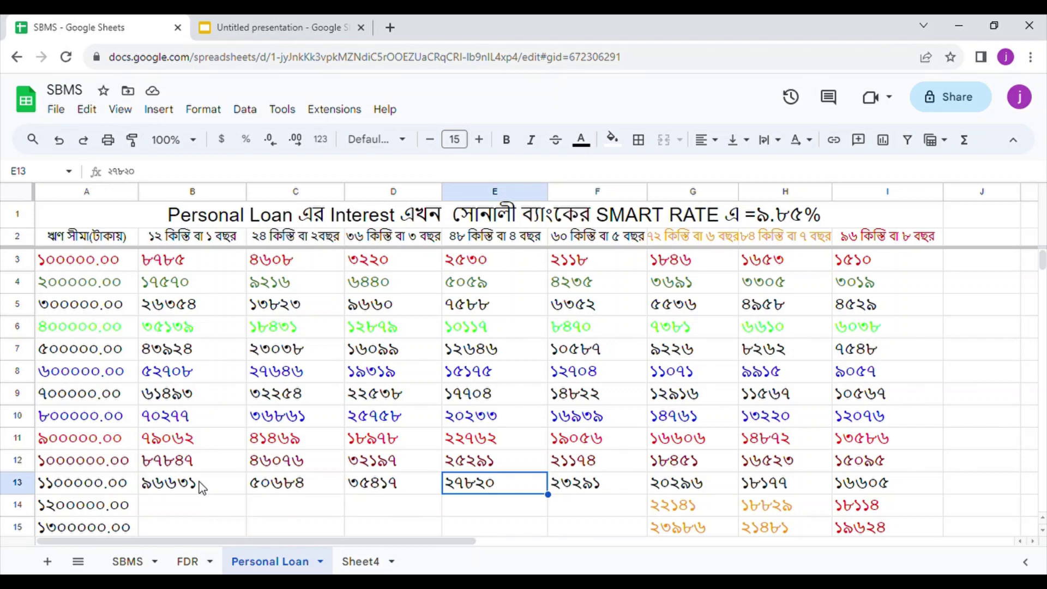
pyautogui.press('Right')
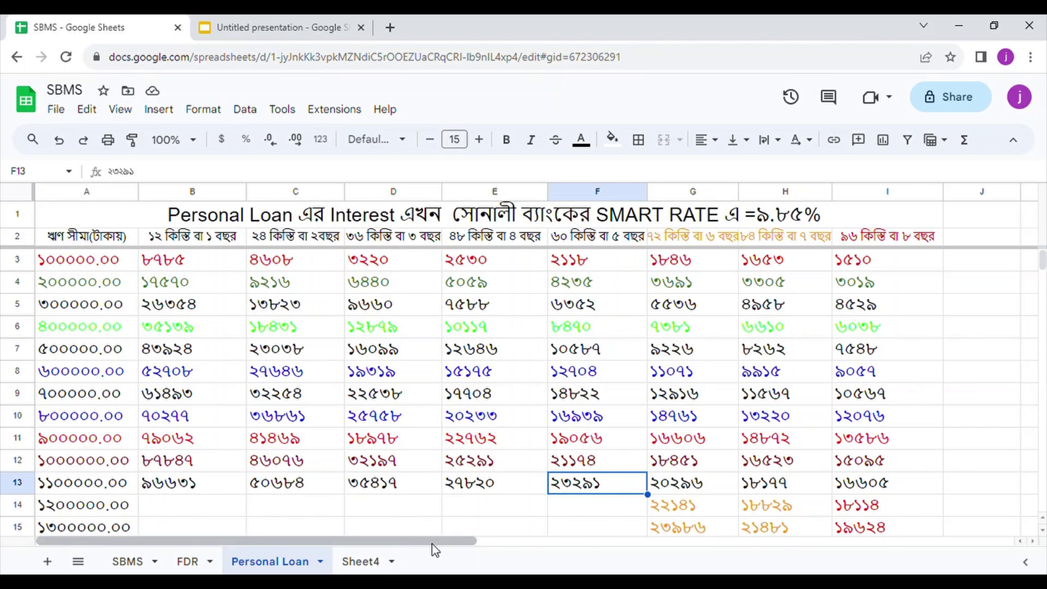
# Set the text colour of the entire 1,200,000 loan row (row 14) to red and go through its 3-year to 1-year instalments.
pyautogui.press('Down')
pyautogui.press('Down')
pyautogui.press('Down')
pyautogui.press('Down')
pyautogui.press('Down')
pyautogui.press('Down')
pyautogui.press('Down')
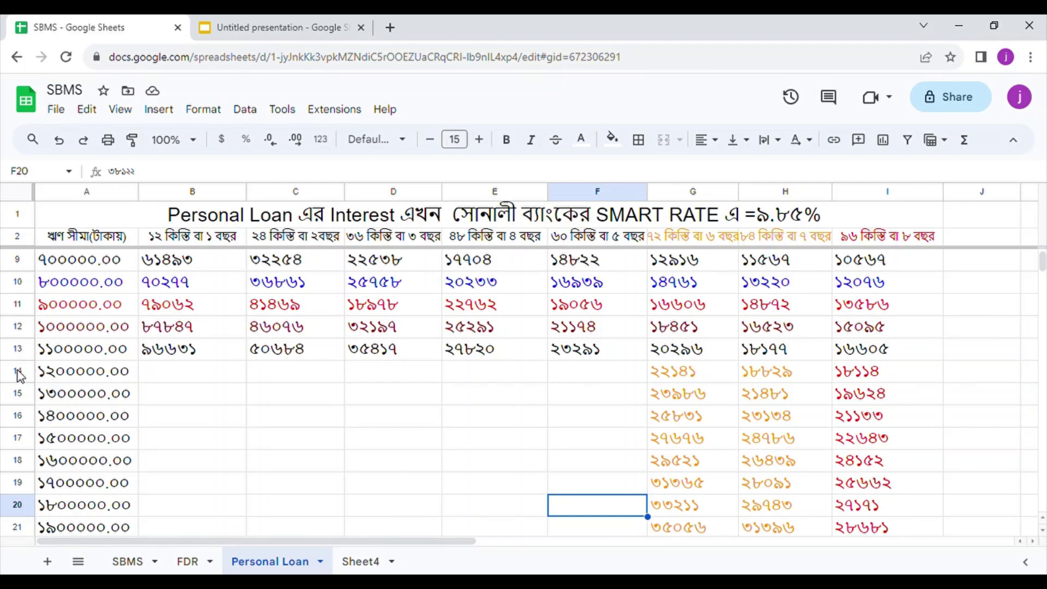
pyautogui.click(24, 375)
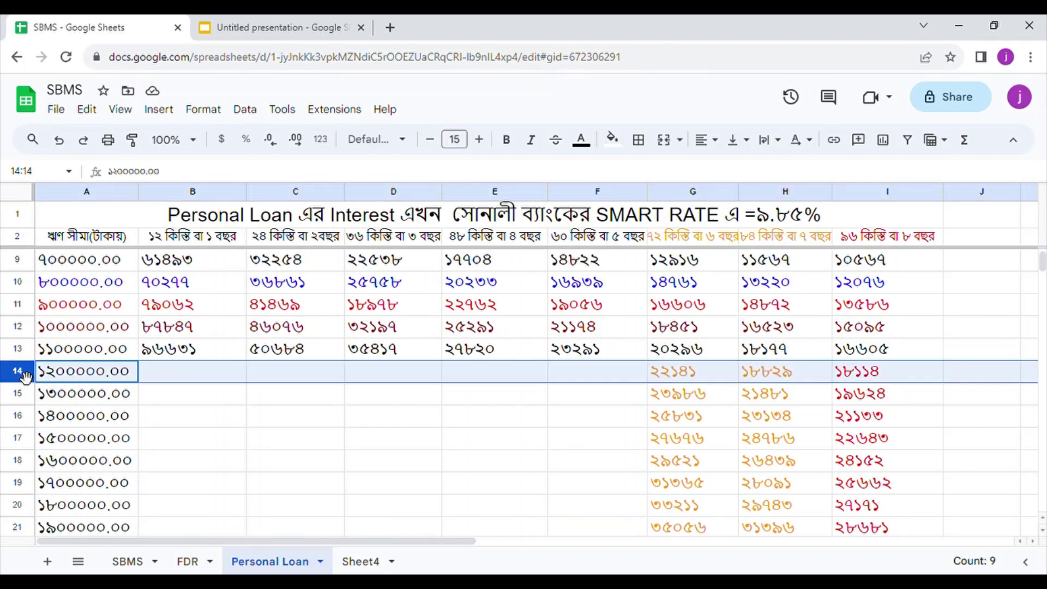
pyautogui.click(581, 140)
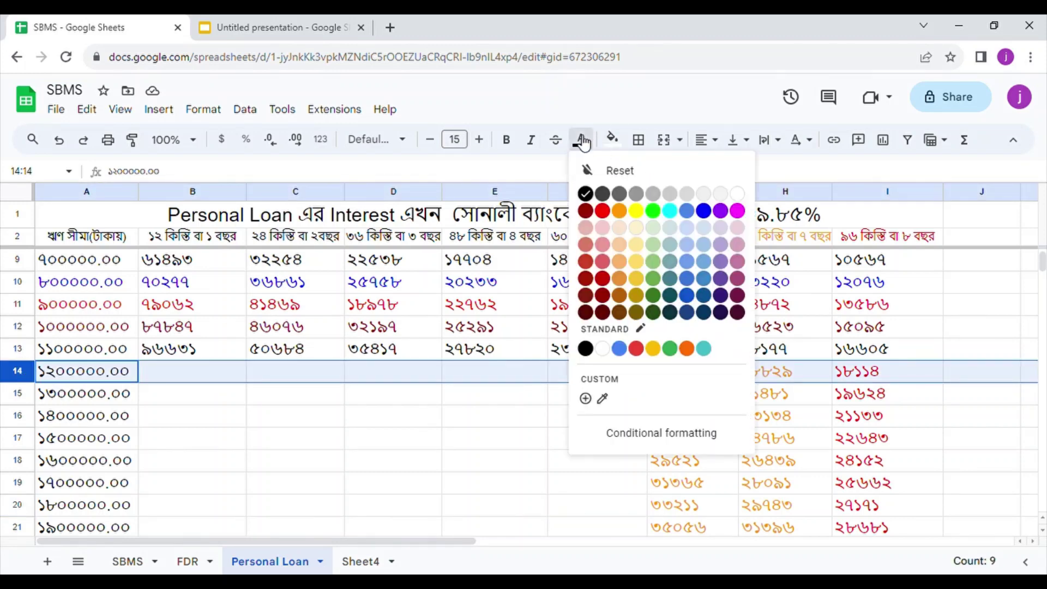
pyautogui.click(602, 211)
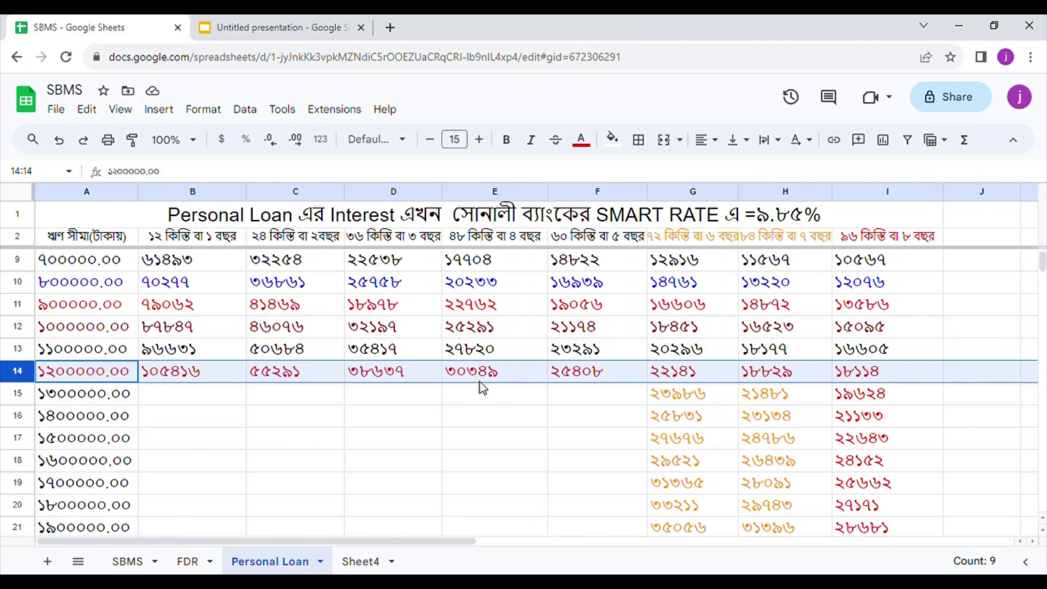
pyautogui.click(430, 381)
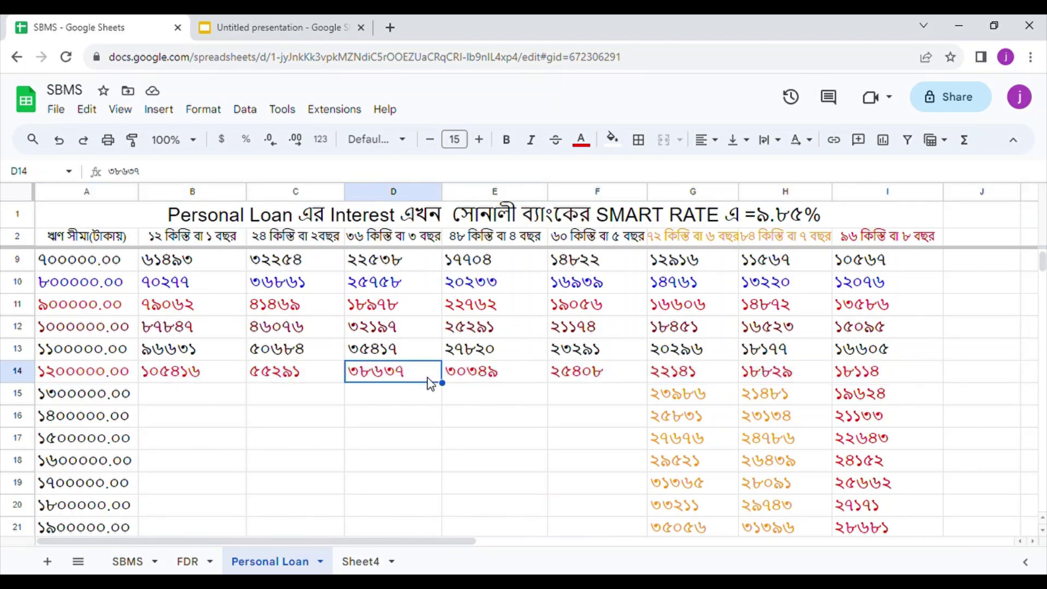
pyautogui.click(304, 376)
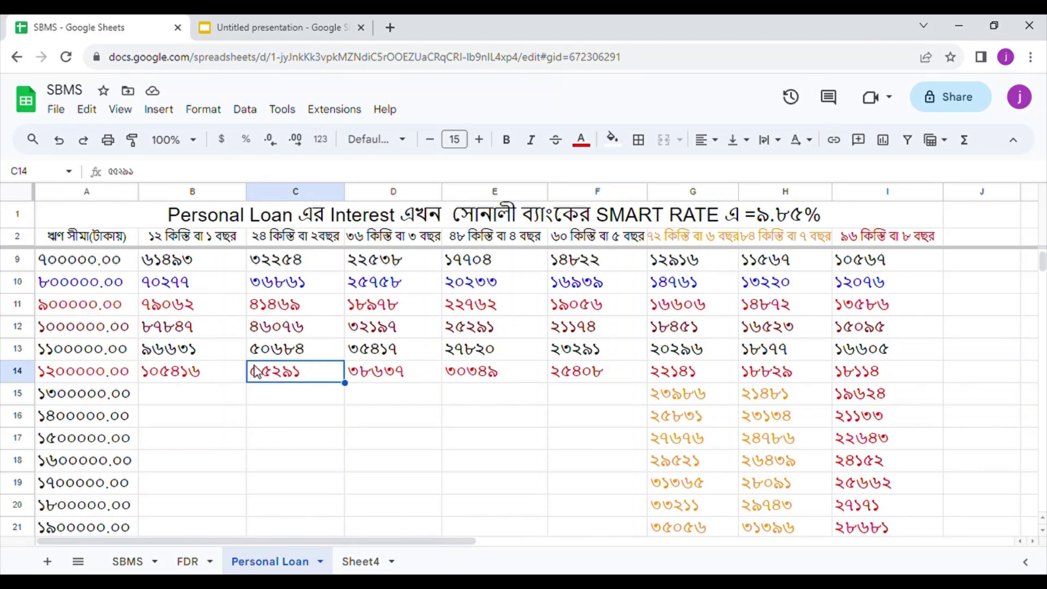
pyautogui.click(203, 376)
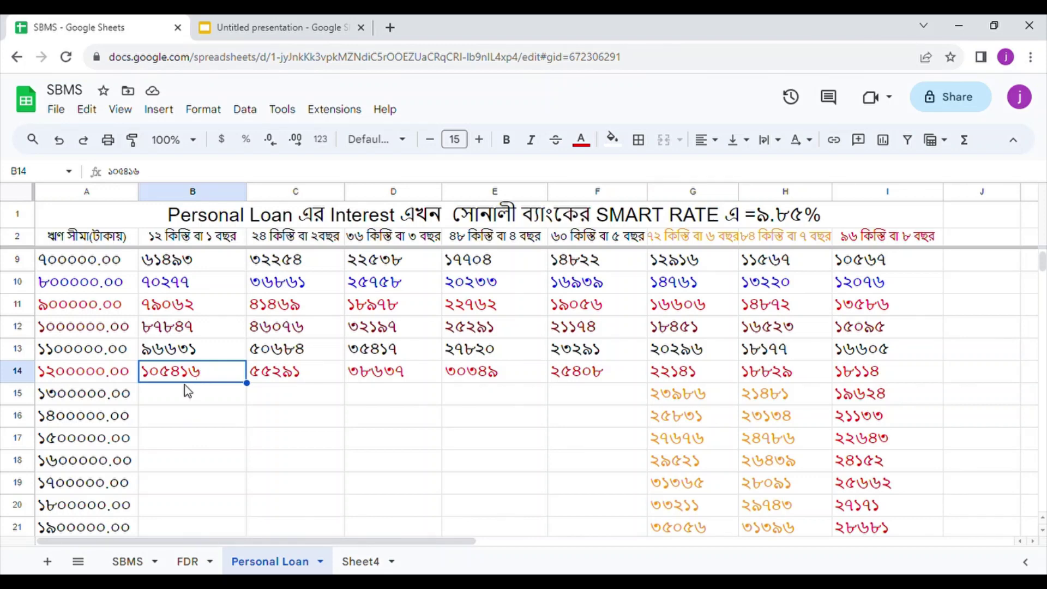
# Set the text colour of the entire 1,300,000 loan row (row 15) to black and go through its 1-year to 5-year instalments.
pyautogui.click(21, 393)
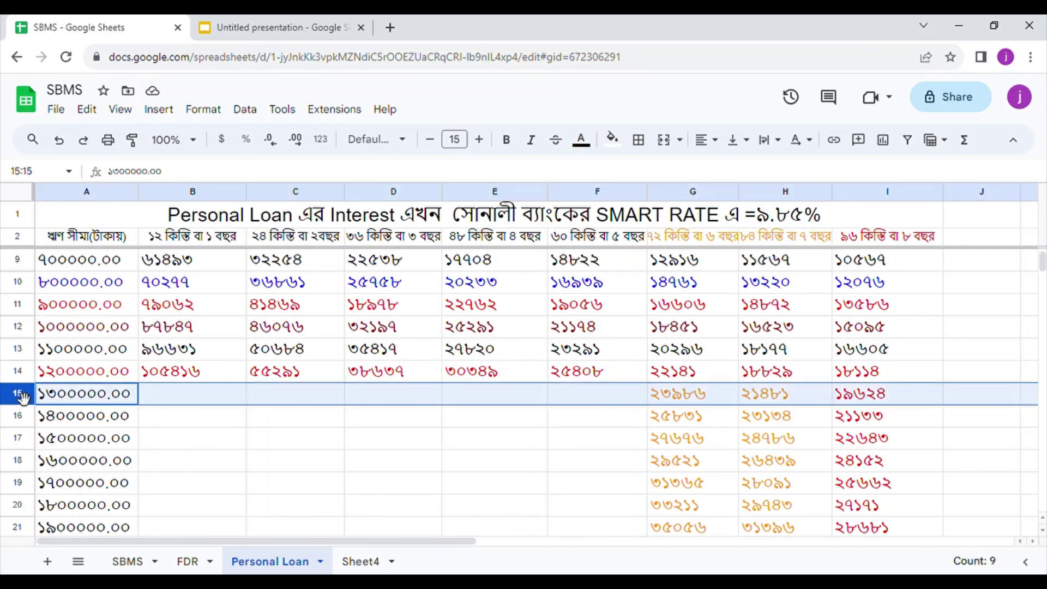
pyautogui.click(595, 145)
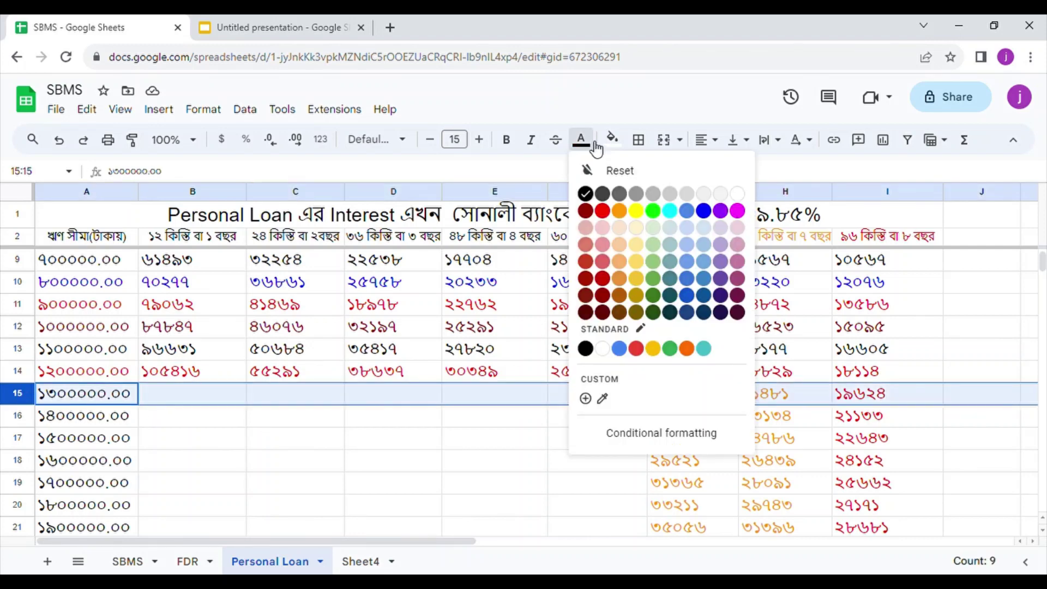
pyautogui.click(588, 194)
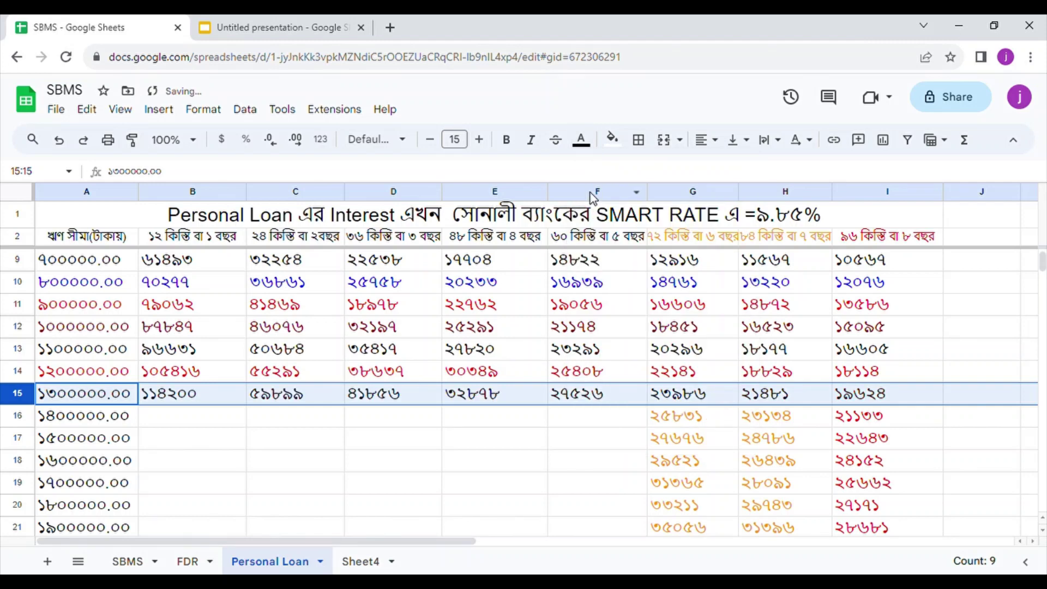
pyautogui.click(235, 398)
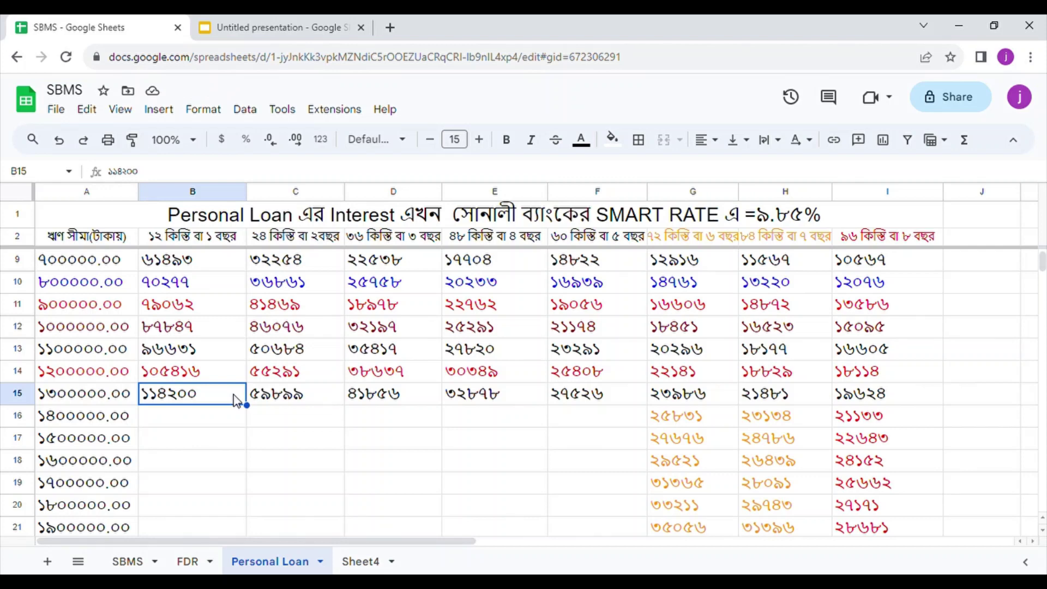
pyautogui.press('Right')
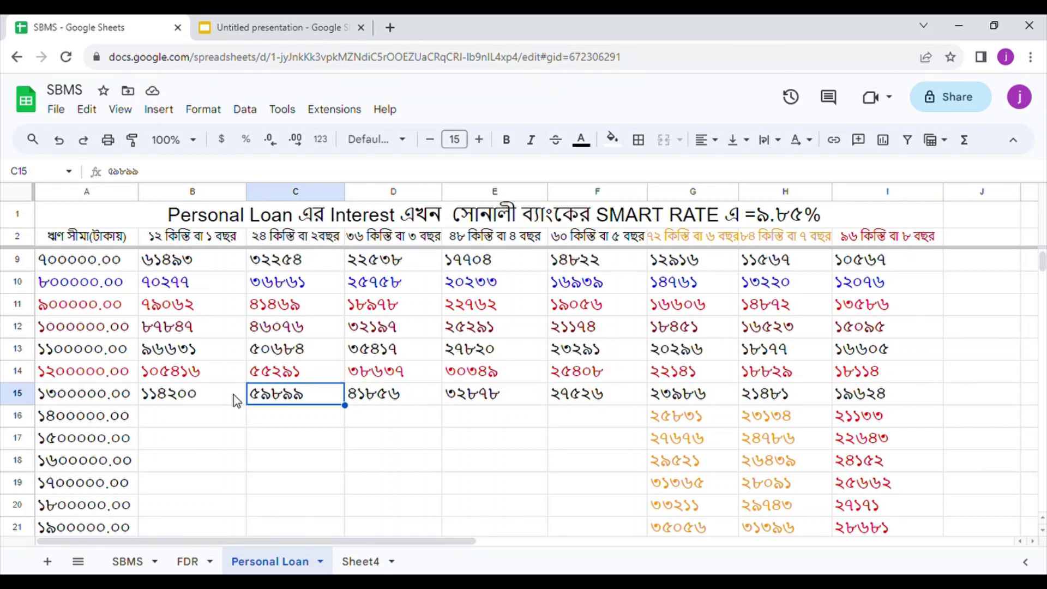
pyautogui.press('Right')
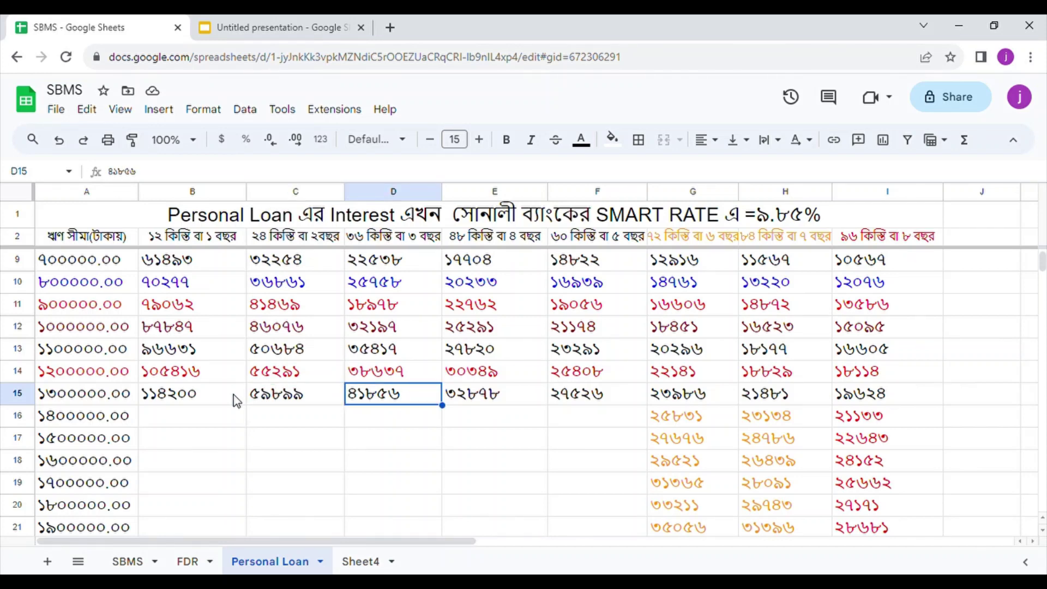
pyautogui.press('Right')
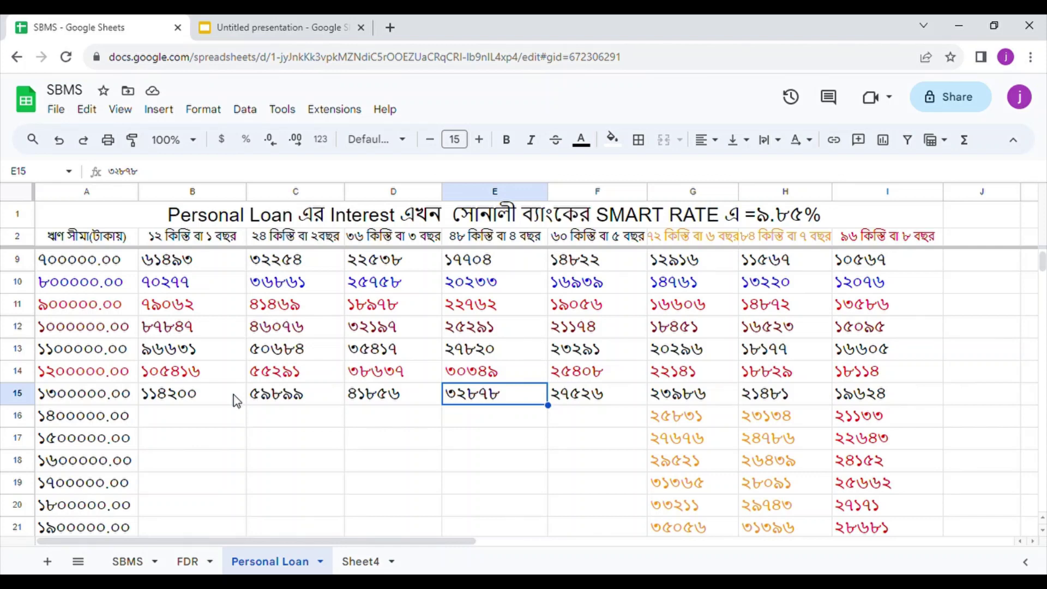
pyautogui.press('Right')
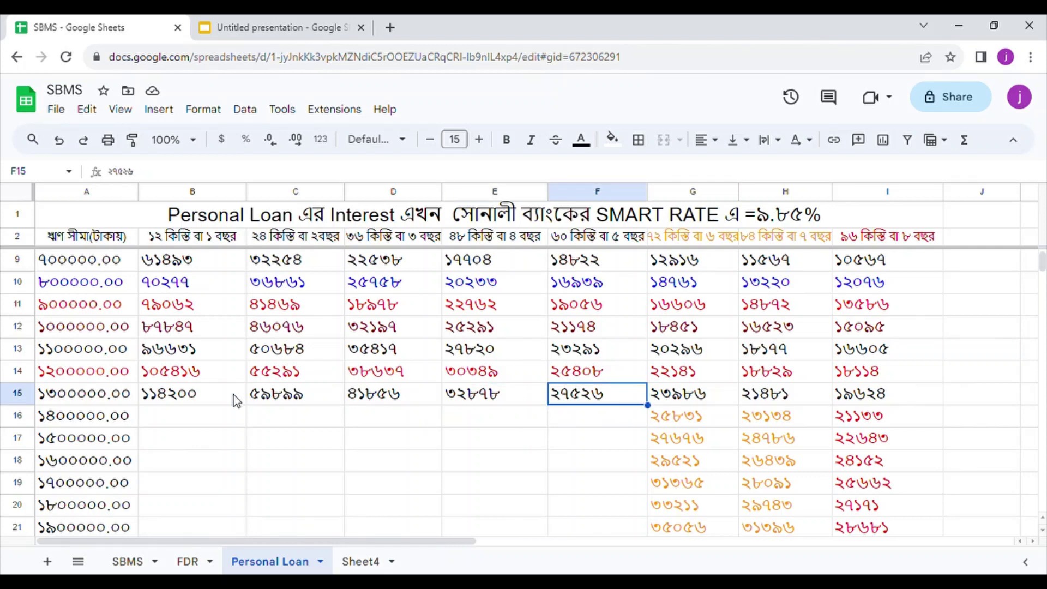
# Set the text colour of the entire 1,400,000 loan row (row 16) to dark magenta and go through its 5-year to 1-year instalments.
pyautogui.click(19, 421)
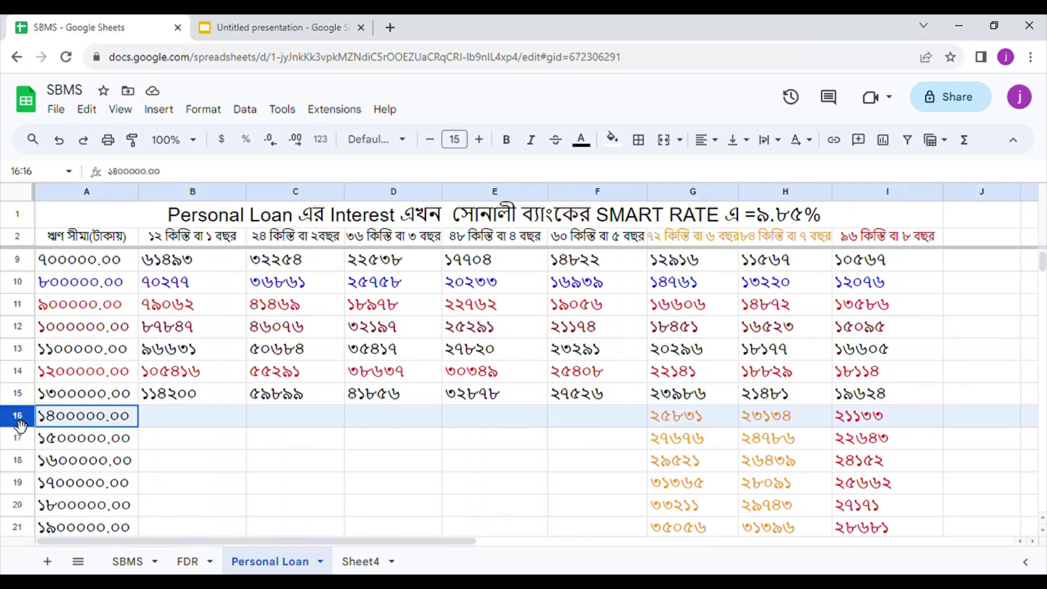
pyautogui.click(593, 145)
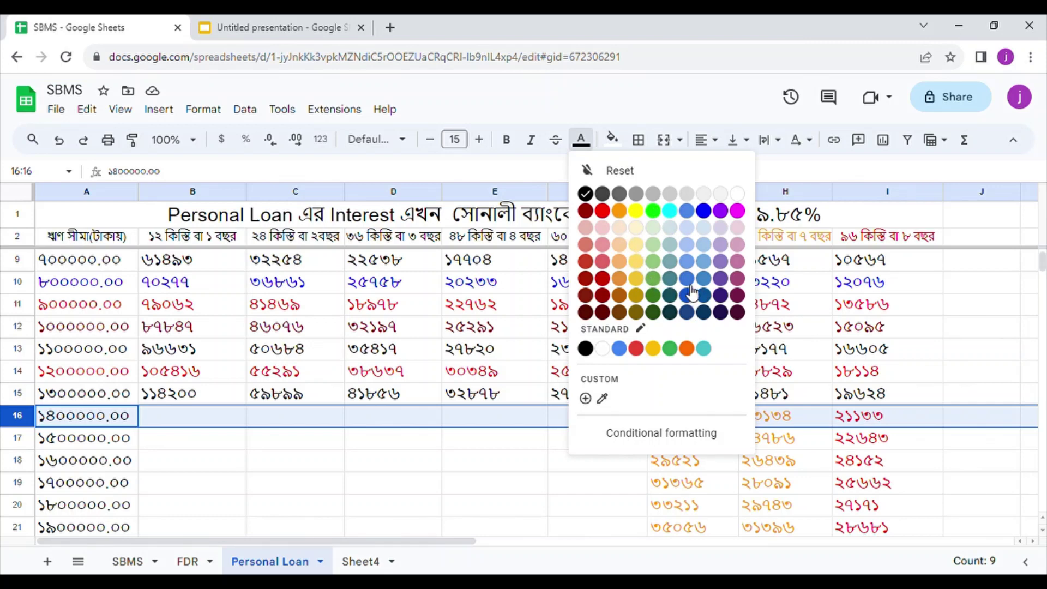
pyautogui.click(737, 279)
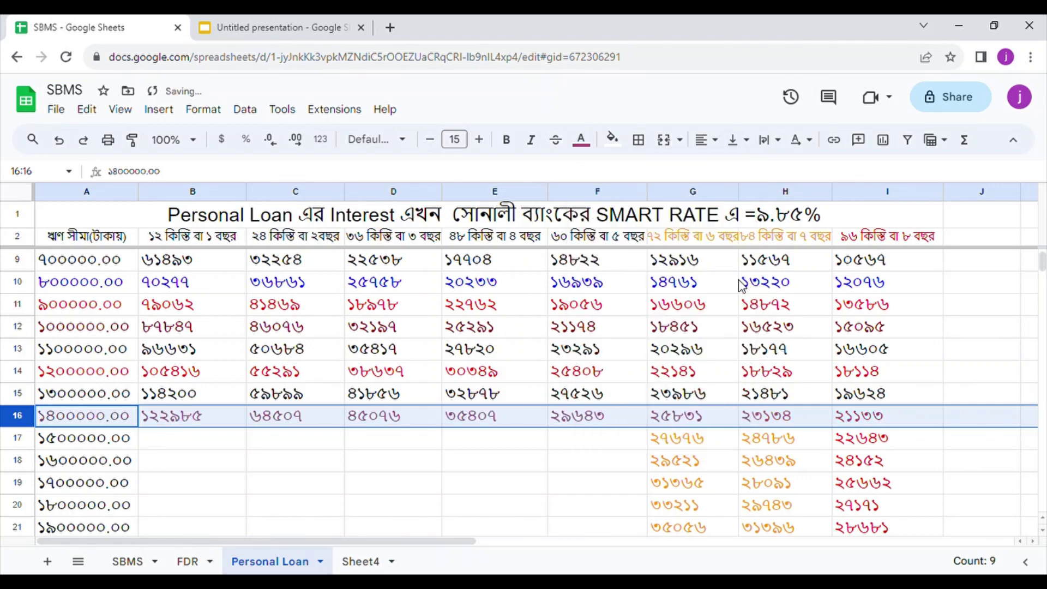
pyautogui.click(622, 421)
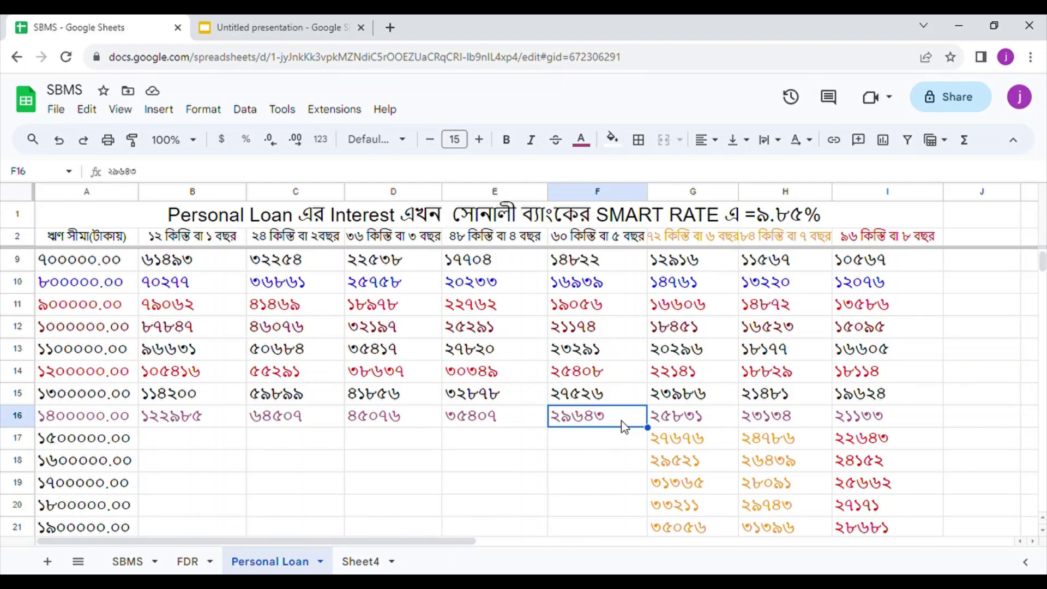
pyautogui.press('Left')
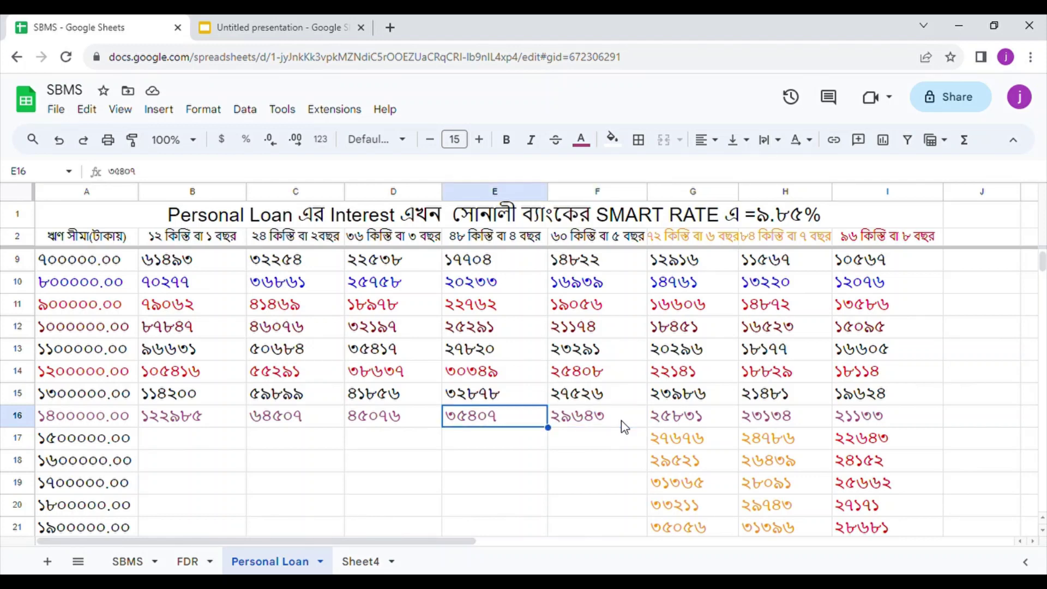
pyautogui.press('Left')
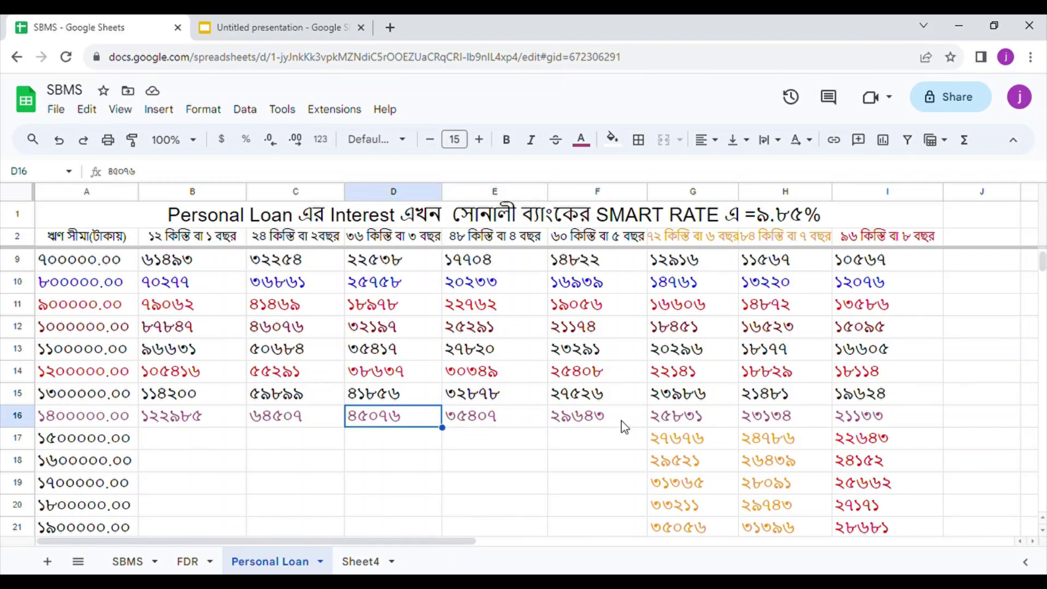
pyautogui.press('Left')
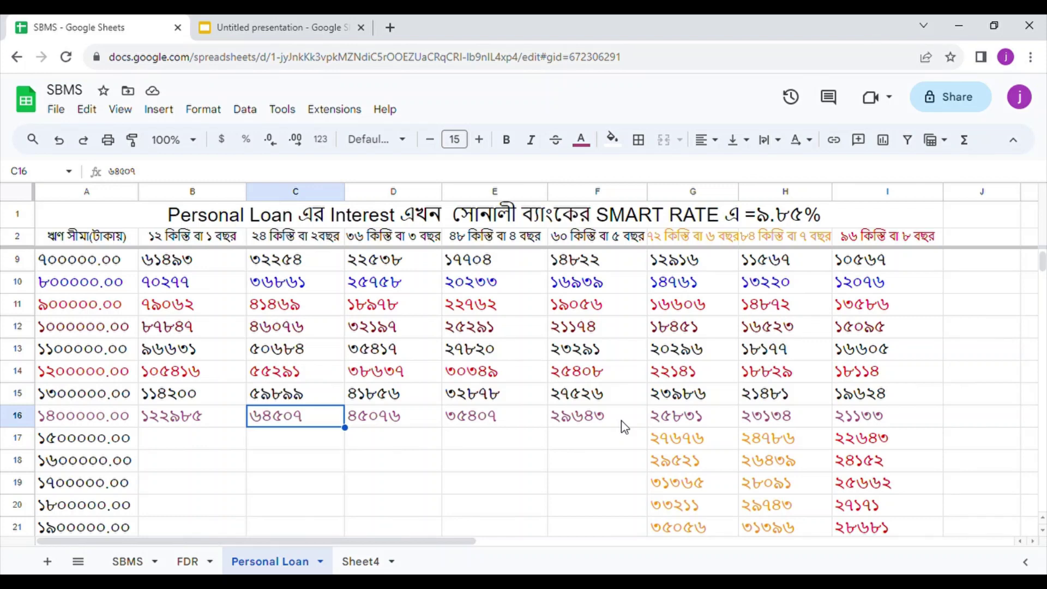
pyautogui.press('Left')
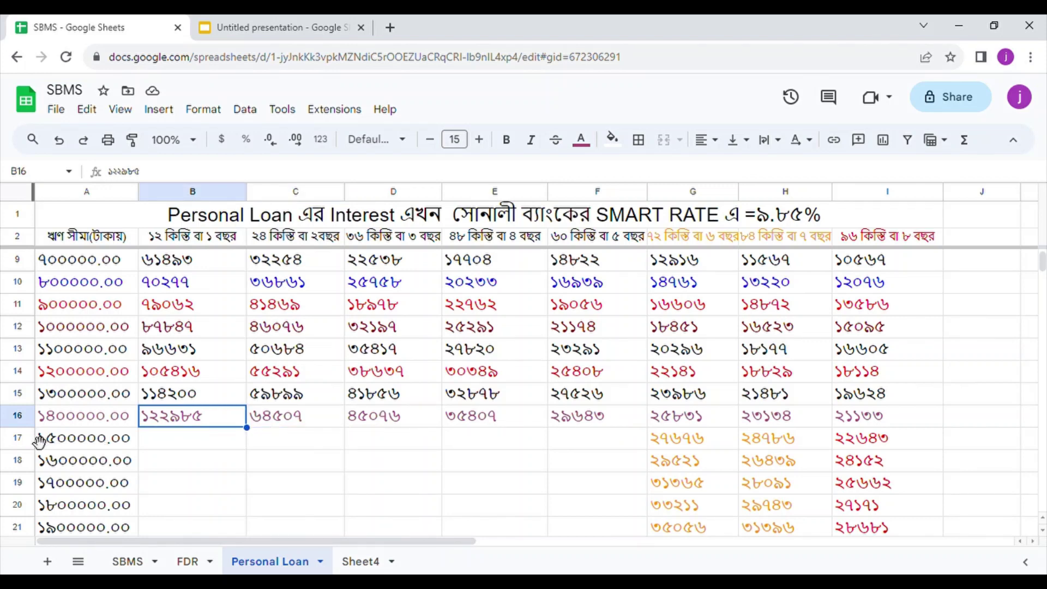
# Set the text colour of the entire 1,500,000 loan row (row 17) to red and go through its 5-year to 1-year instalments.
pyautogui.click(17, 438)
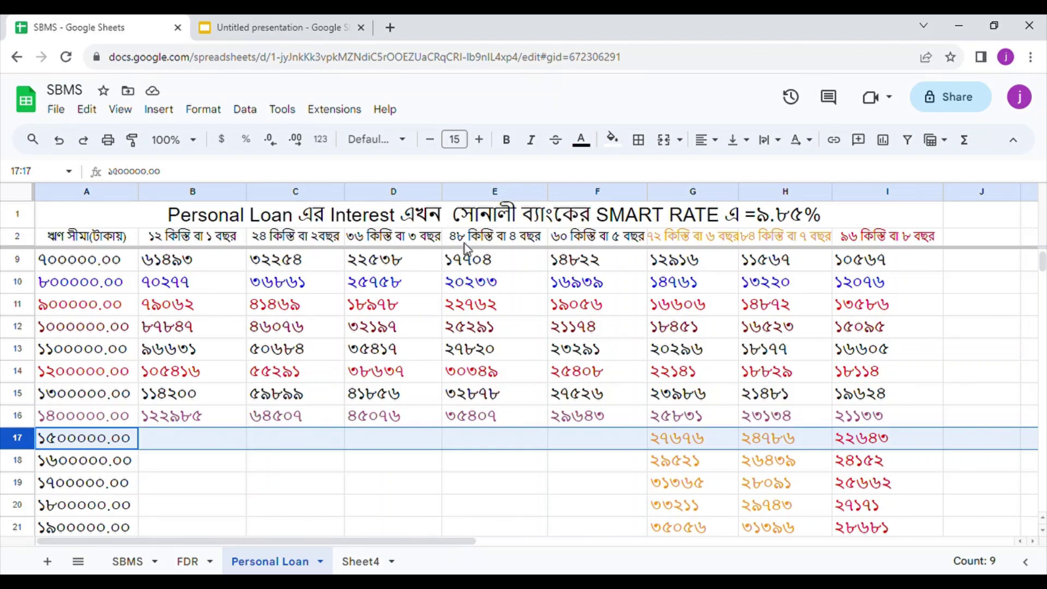
pyautogui.click(598, 146)
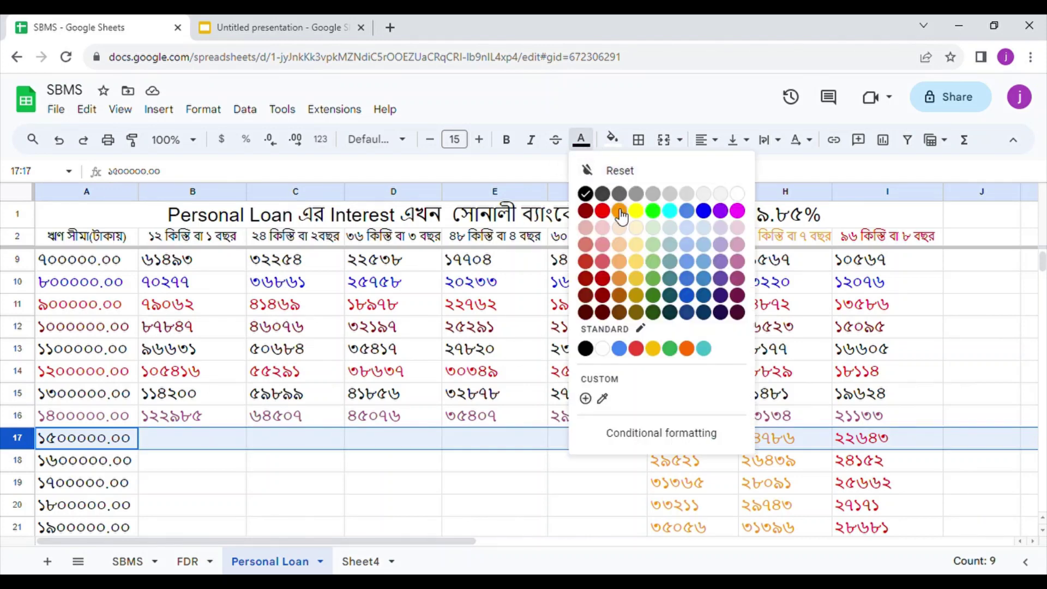
pyautogui.click(603, 211)
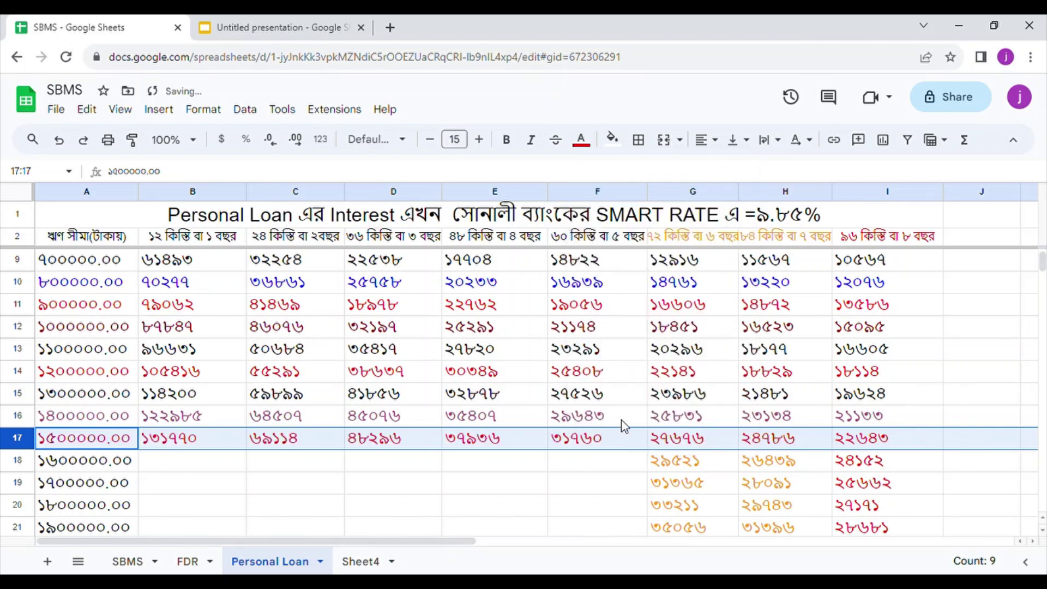
pyautogui.click(622, 445)
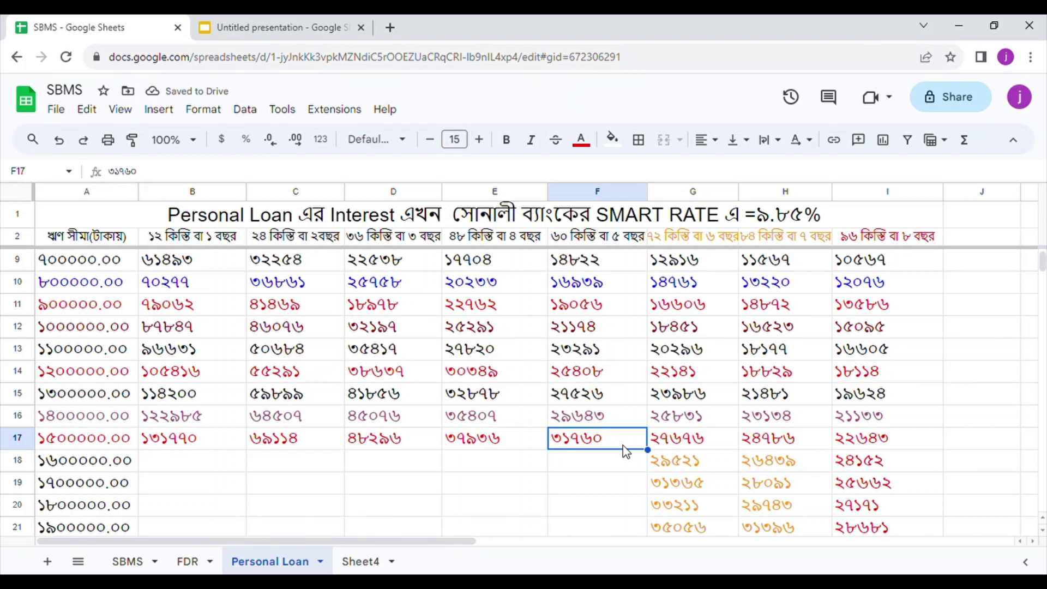
pyautogui.press('Left')
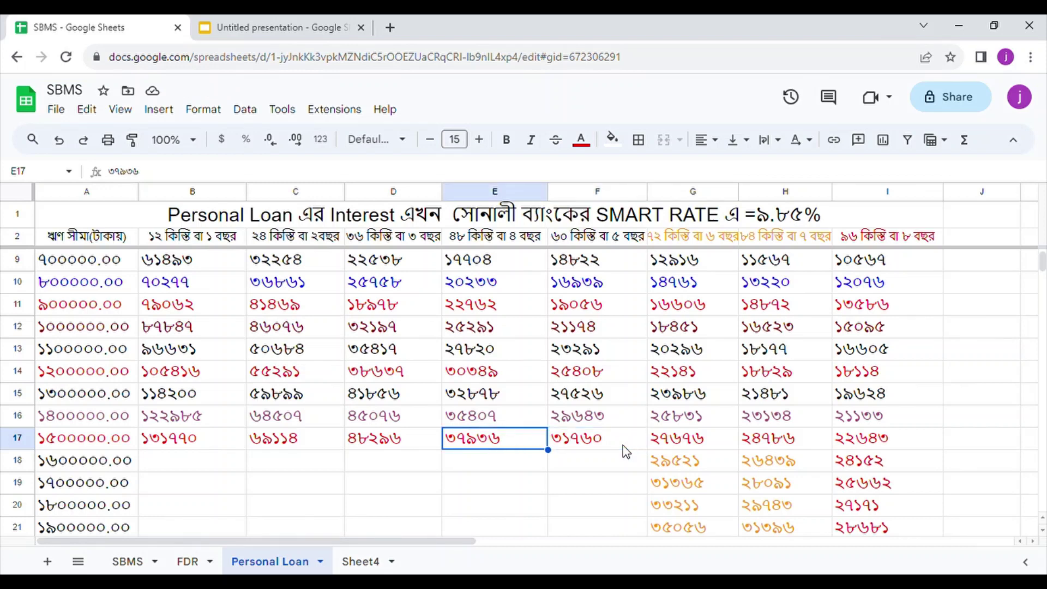
pyautogui.press('Left')
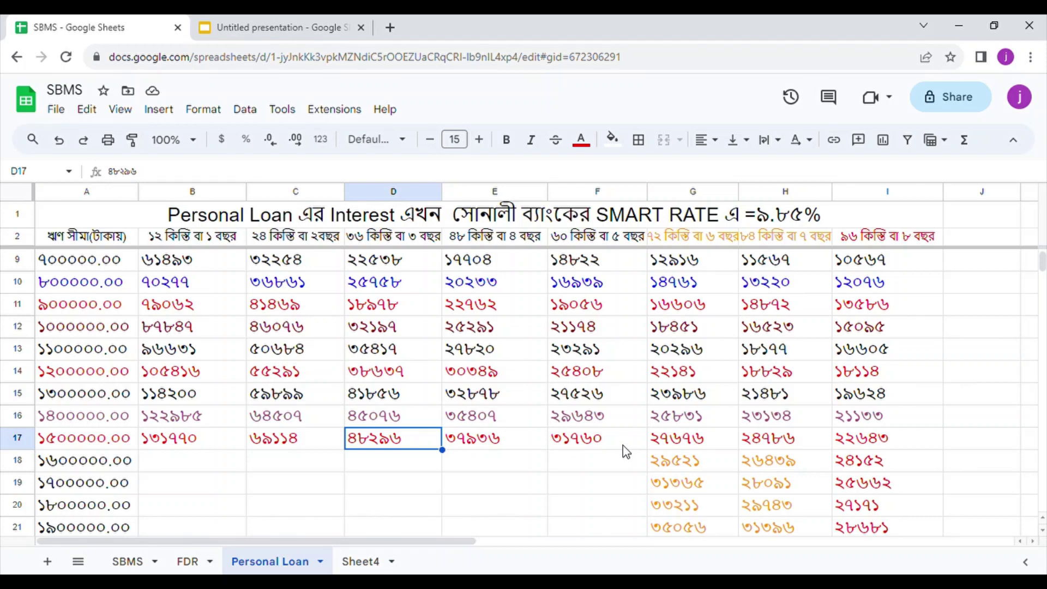
pyautogui.press('Left')
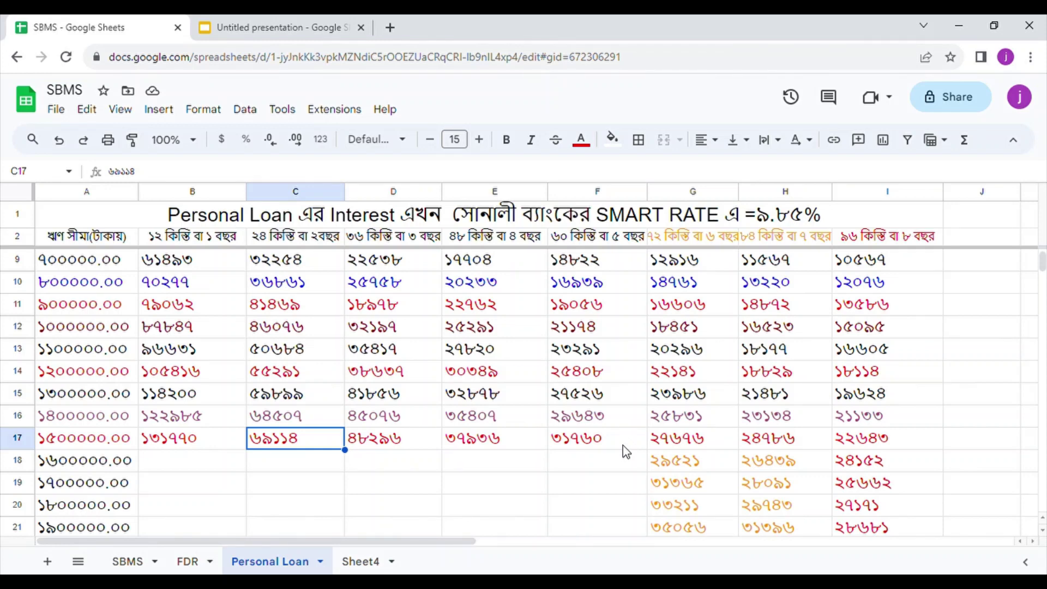
pyautogui.press('Left')
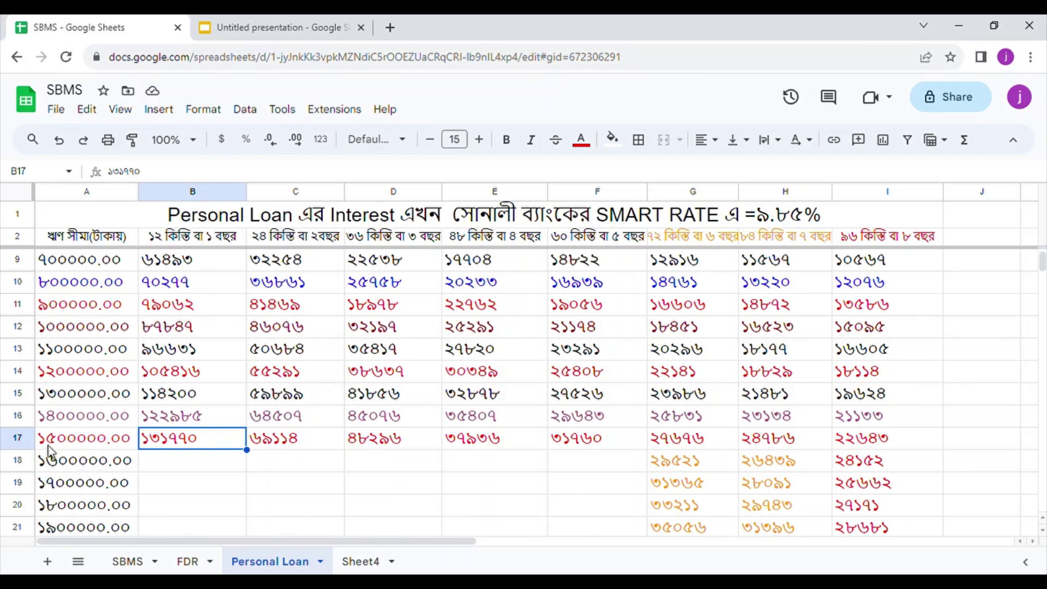
# Set the text colour of the entire 1,600,000 loan row (row 18) to blue and go through its 5-year to 3-year instalments.
pyautogui.click(24, 467)
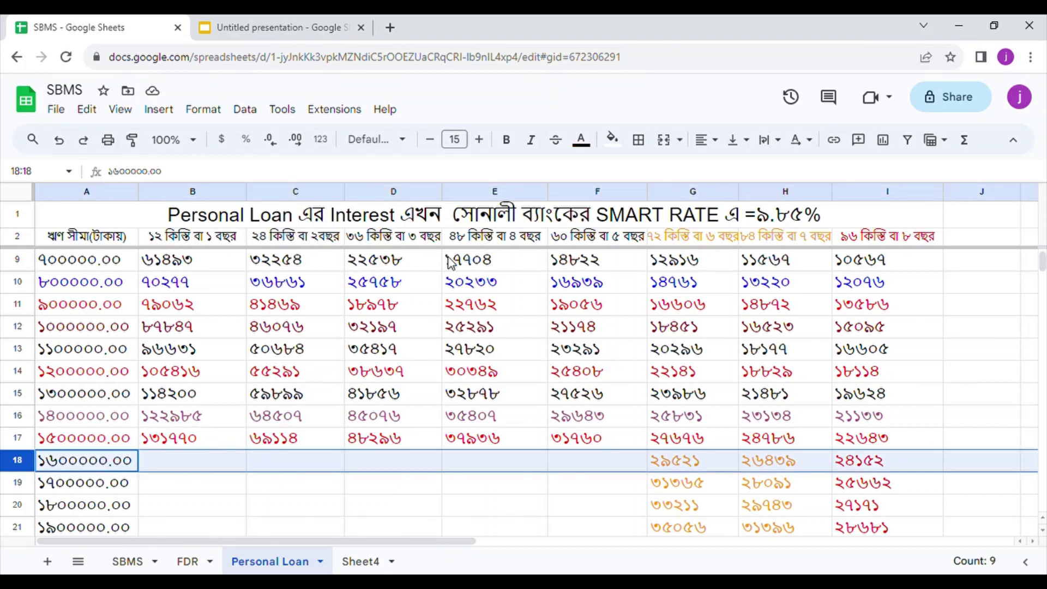
pyautogui.click(587, 143)
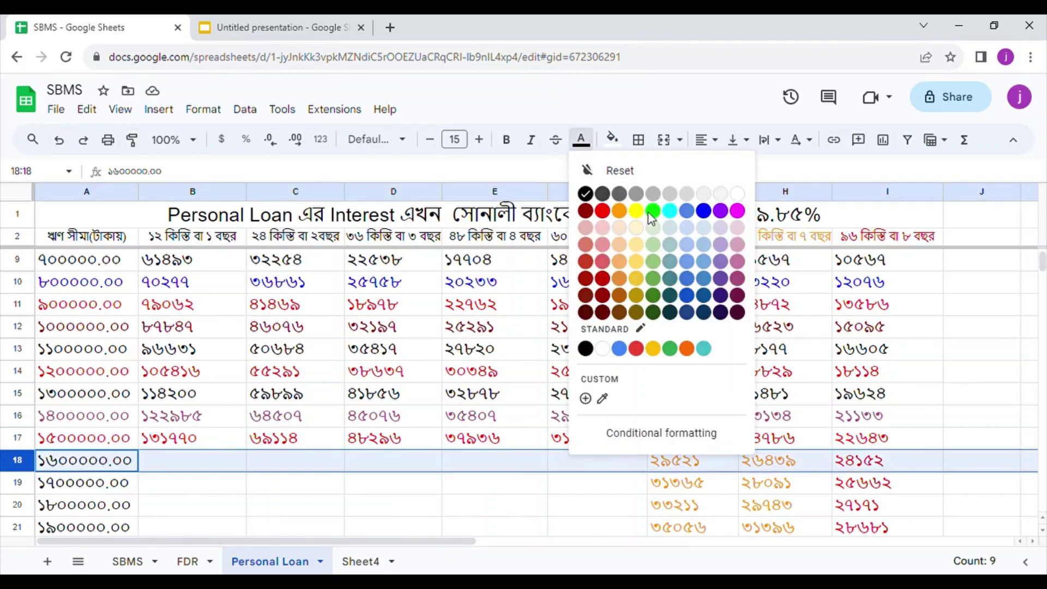
pyautogui.click(705, 214)
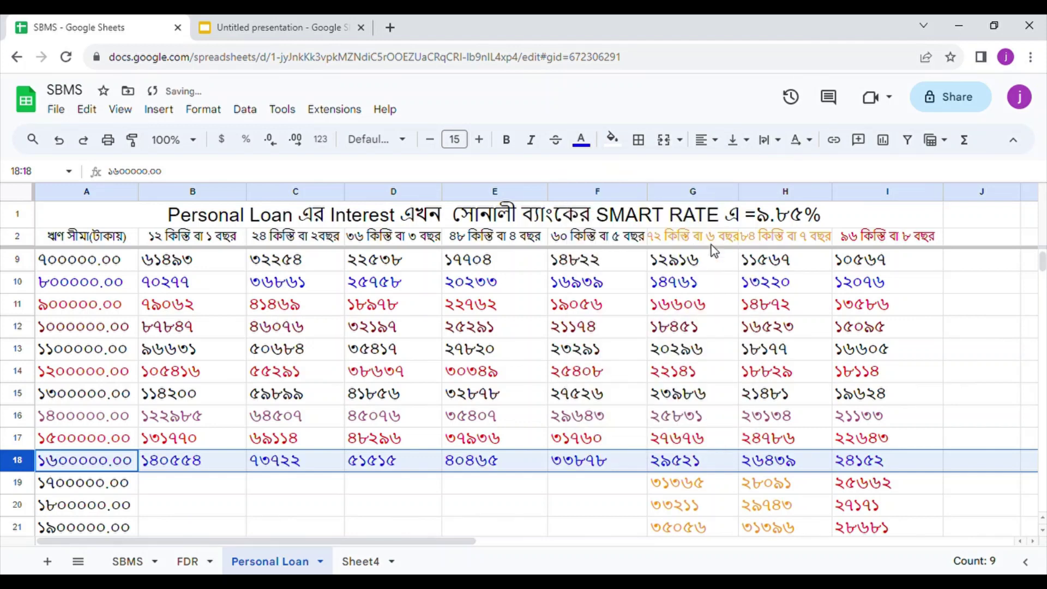
pyautogui.click(620, 468)
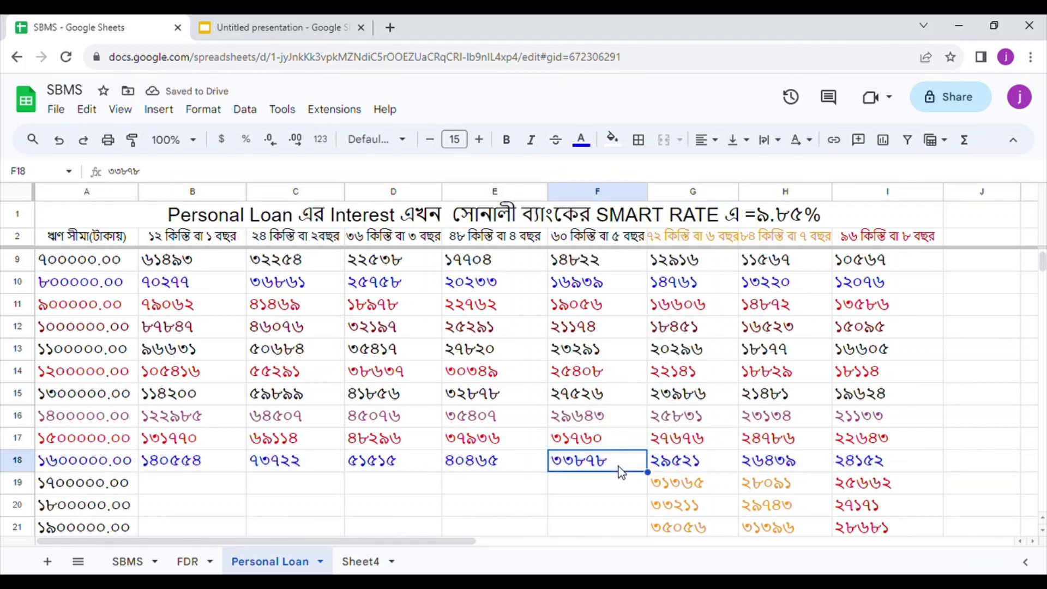
pyautogui.press('Left')
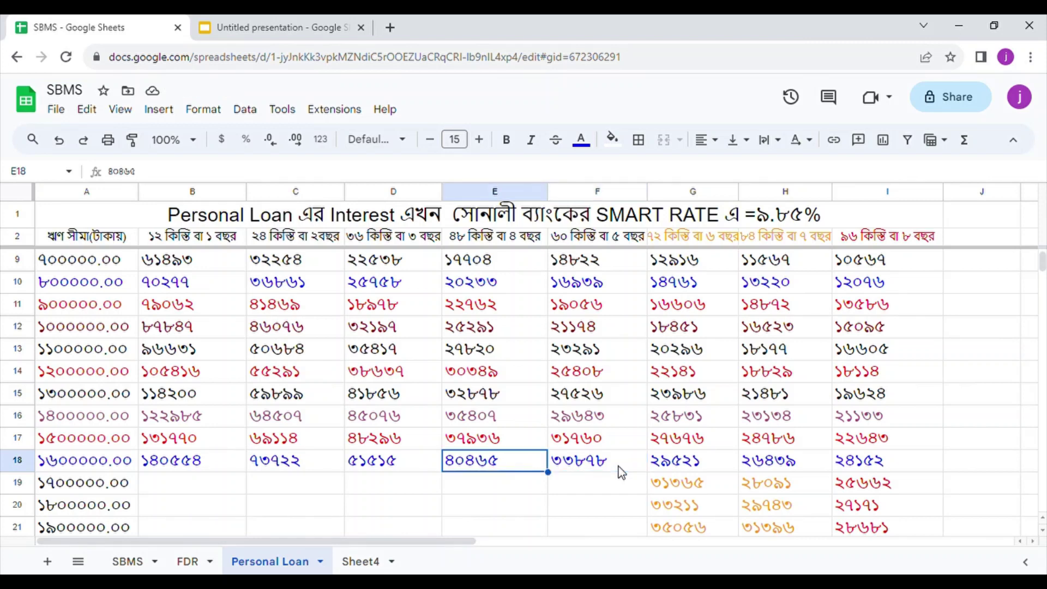
pyautogui.press('Left')
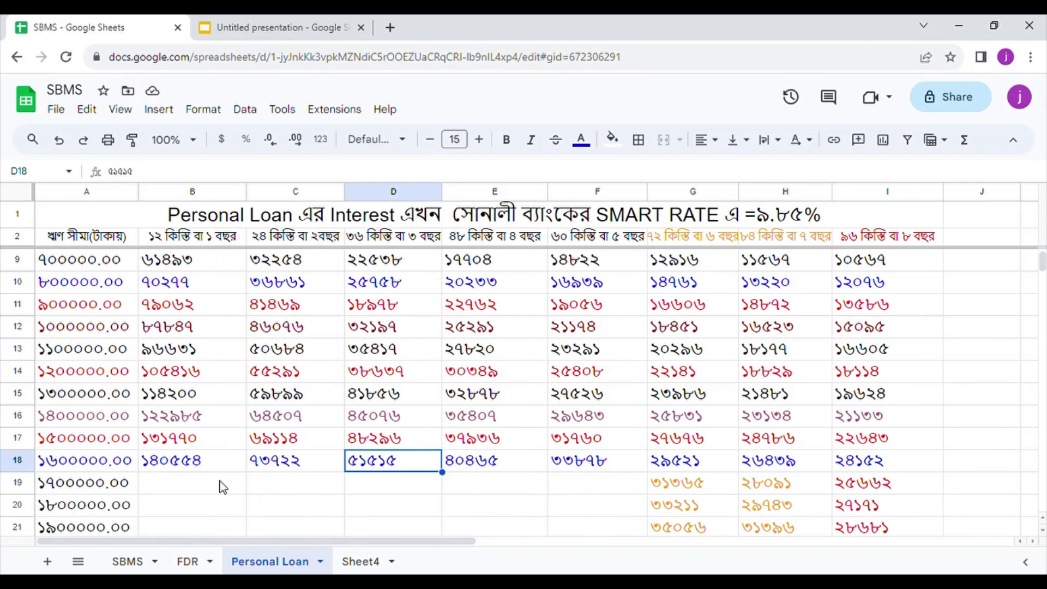
# Set the text colour of the entire 1,700,000 loan row (row 19) to red and go through its 5-year and 4-year instalments.
pyautogui.click(17, 482)
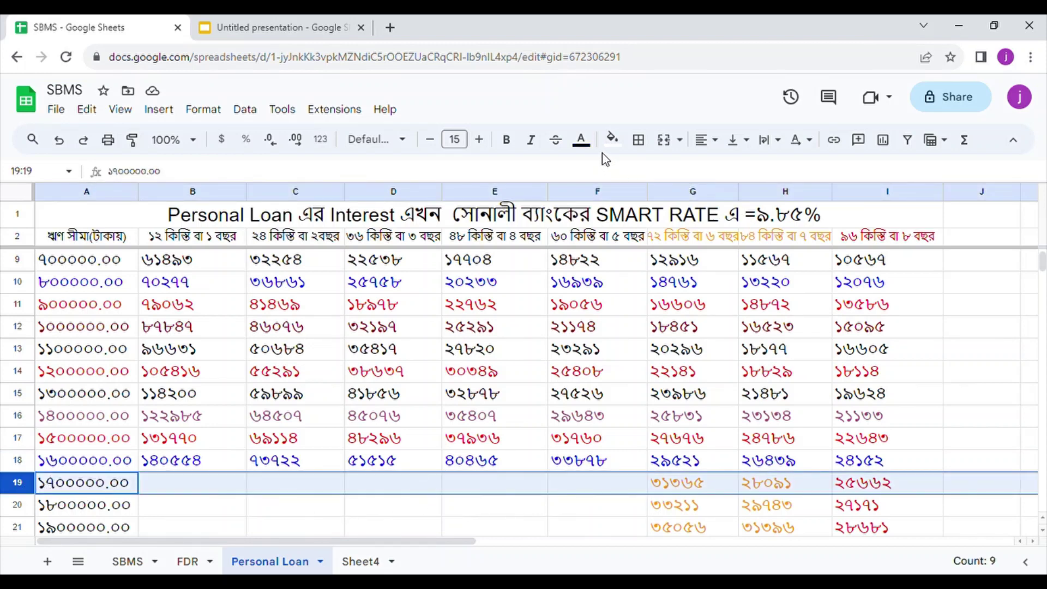
pyautogui.click(582, 142)
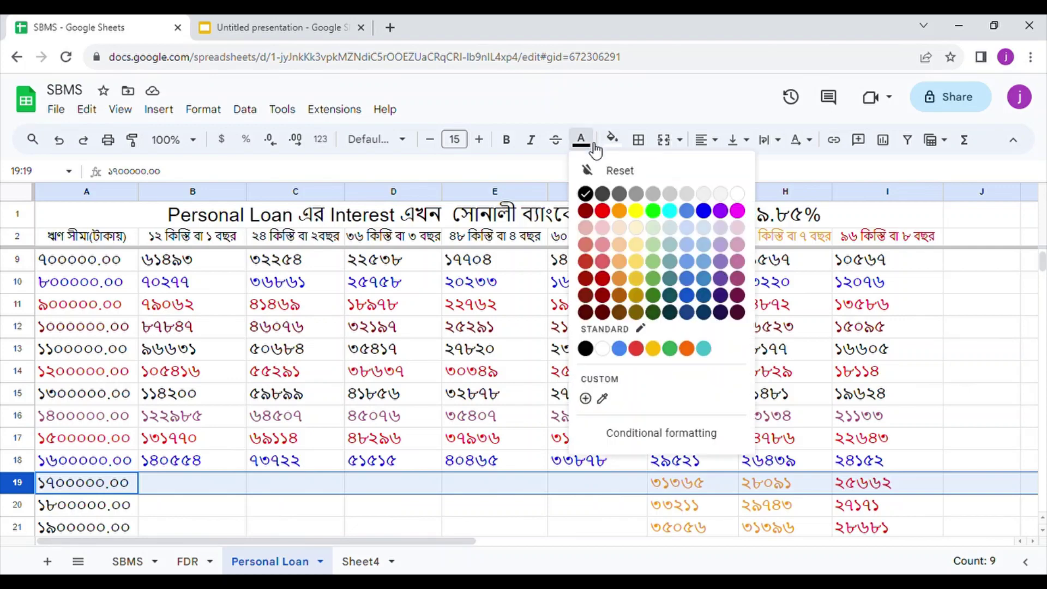
pyautogui.click(604, 213)
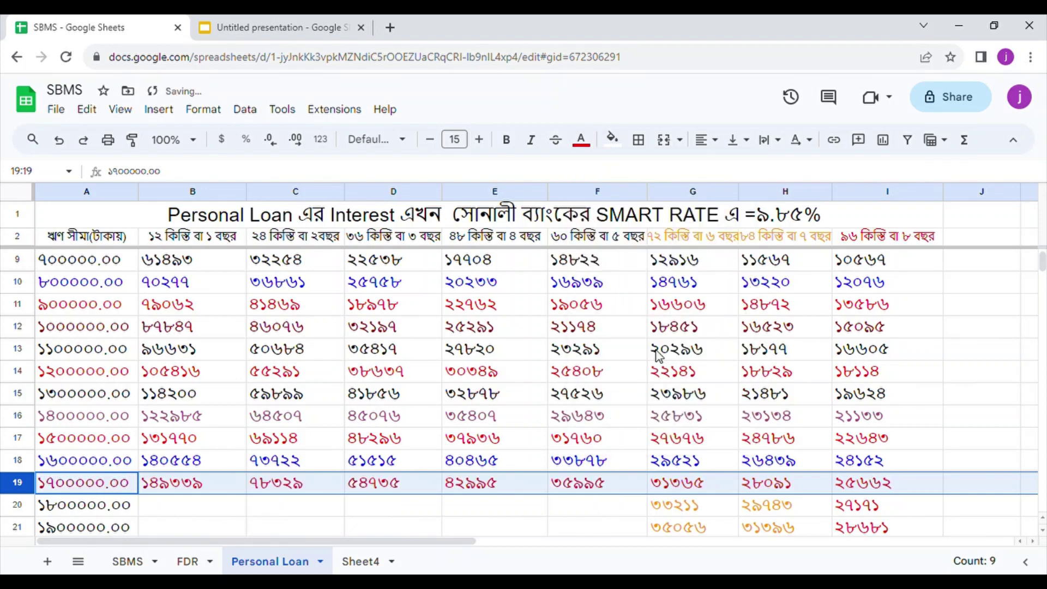
pyautogui.click(634, 489)
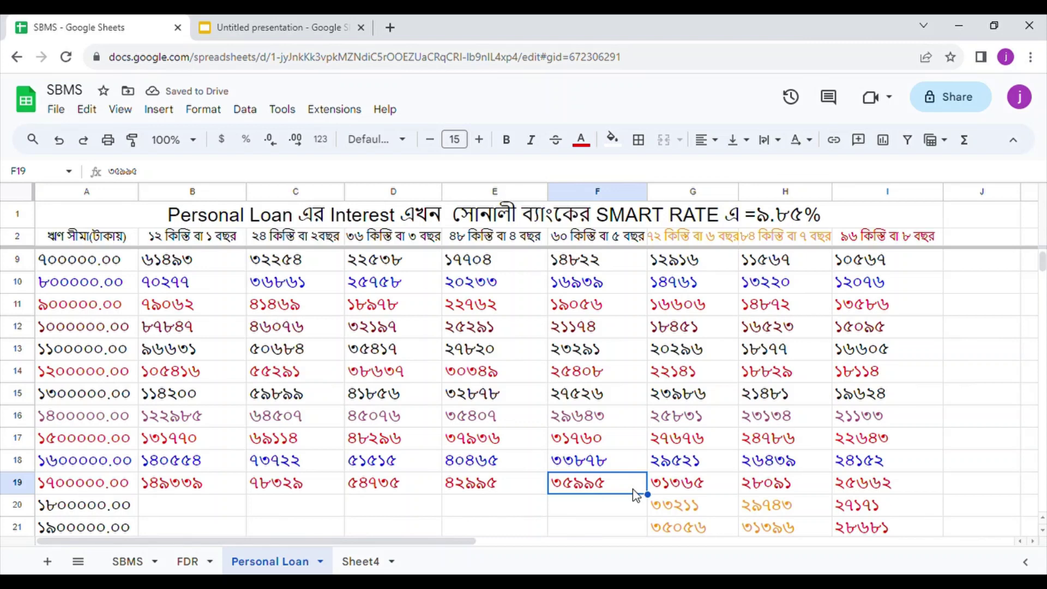
pyautogui.press('Left')
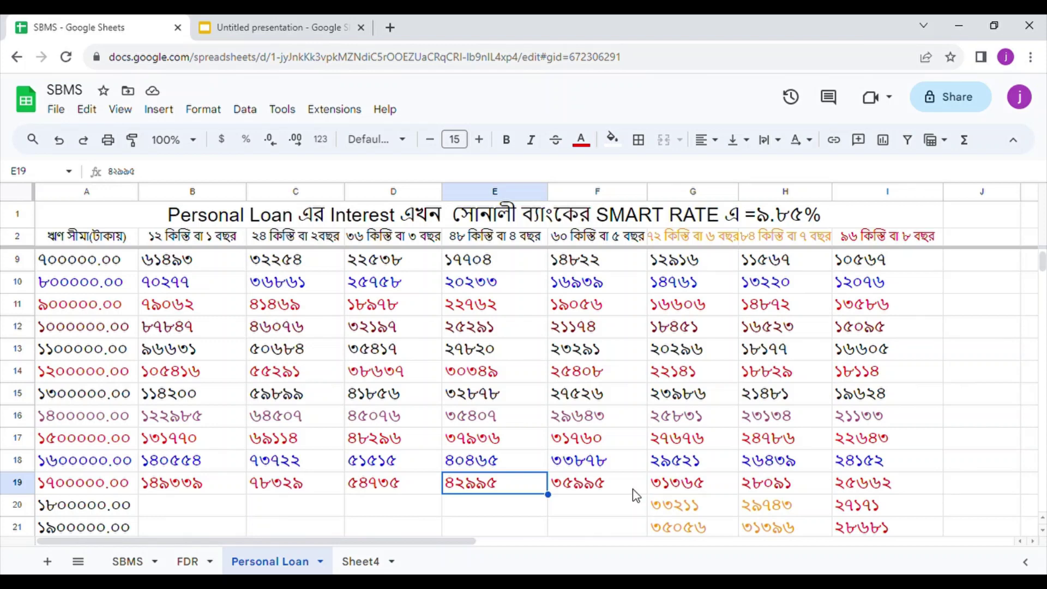
# Colour the entire 1,800,000 loan row (row 20) cyan, replace that with red, and go through its 5-year and 4-year instalments.
pyautogui.press('Down')
pyautogui.press('Right')
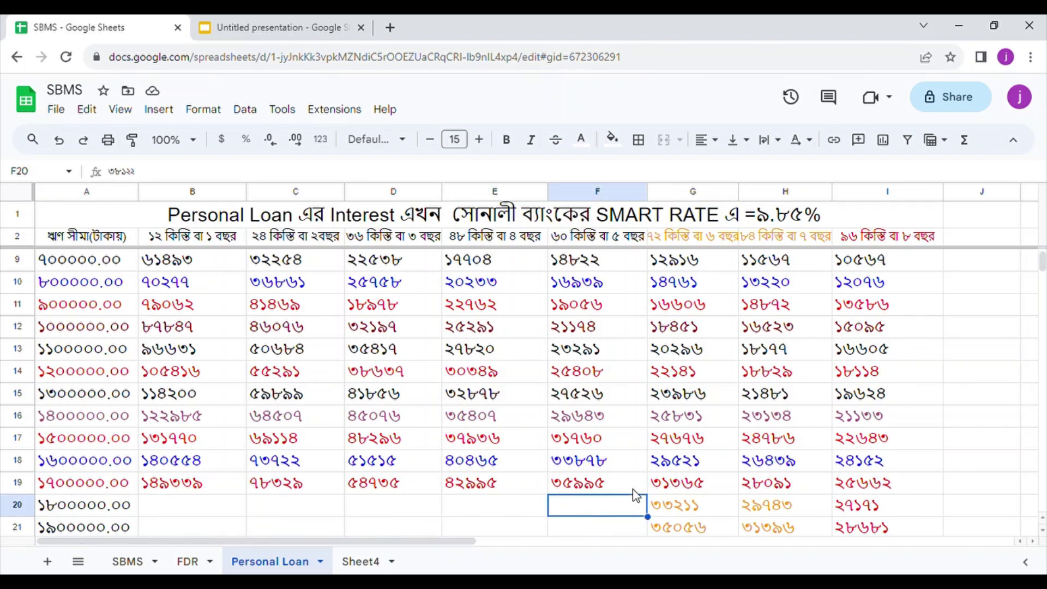
pyautogui.click(15, 506)
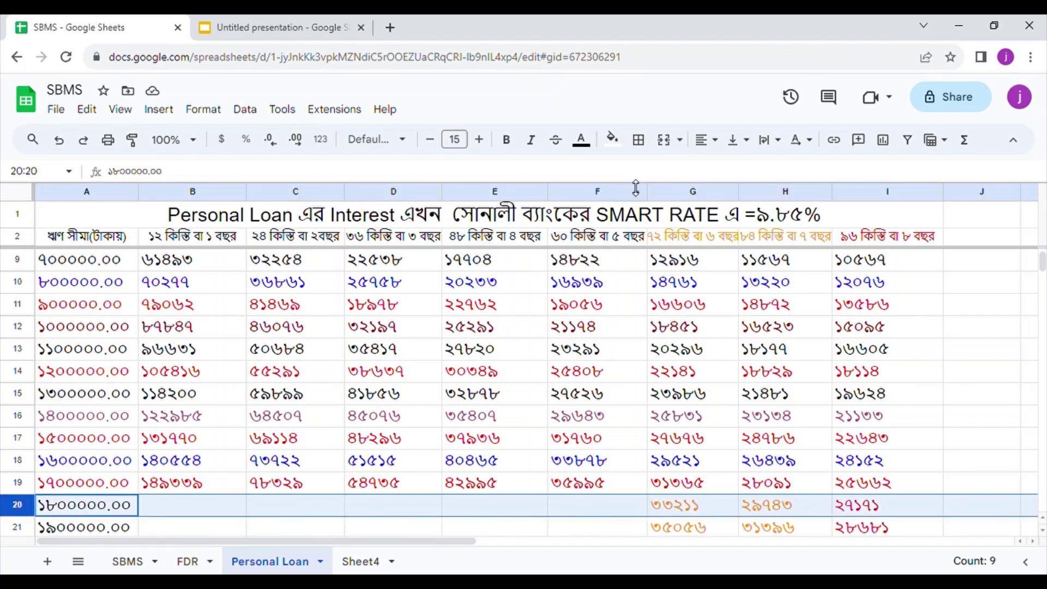
pyautogui.click(580, 141)
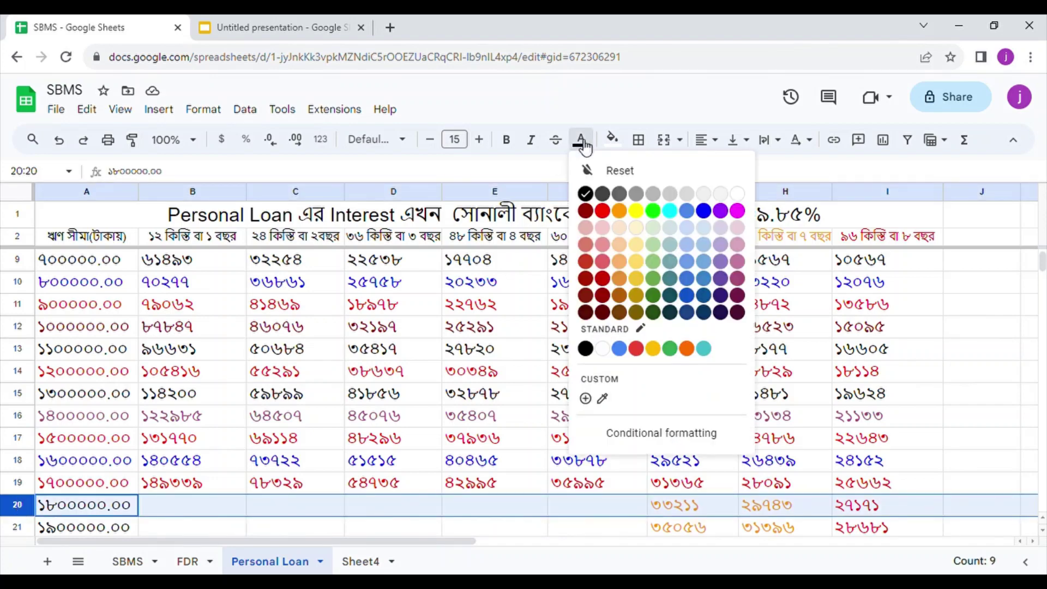
pyautogui.click(669, 213)
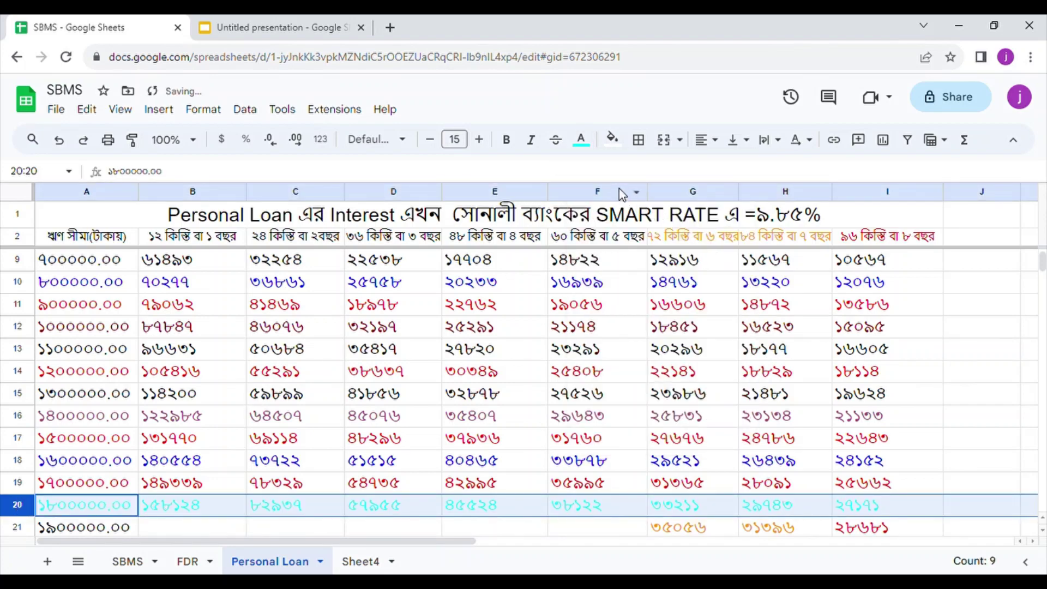
pyautogui.click(581, 143)
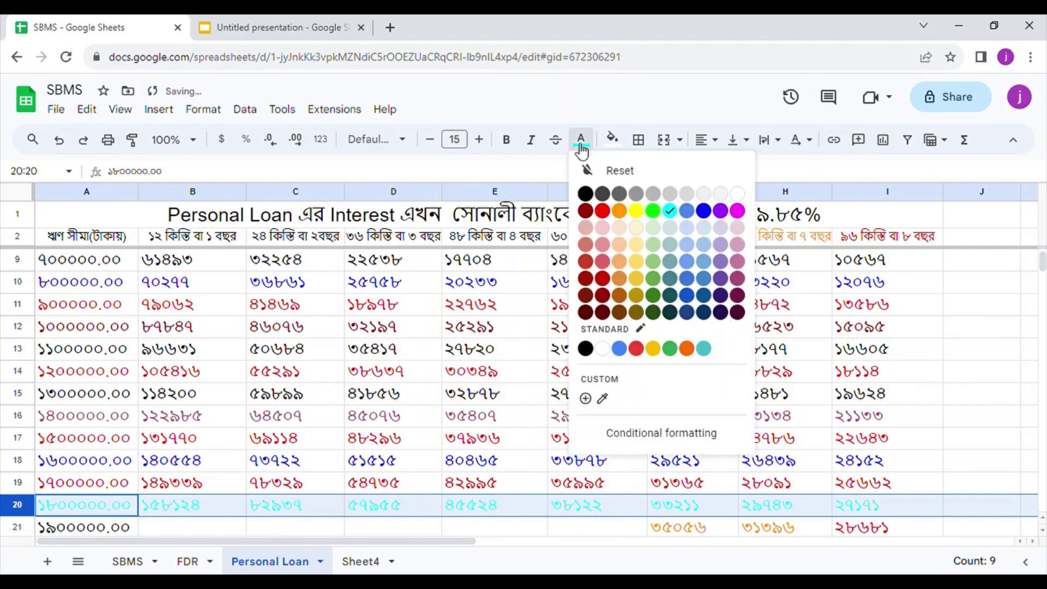
pyautogui.click(604, 216)
pyautogui.click(628, 512)
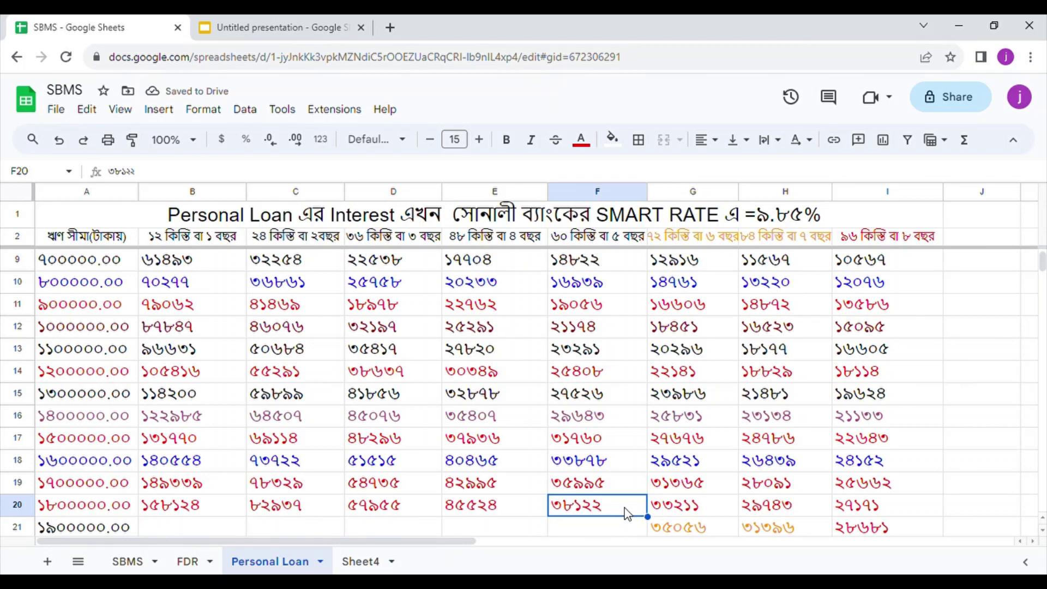
pyautogui.press('Left')
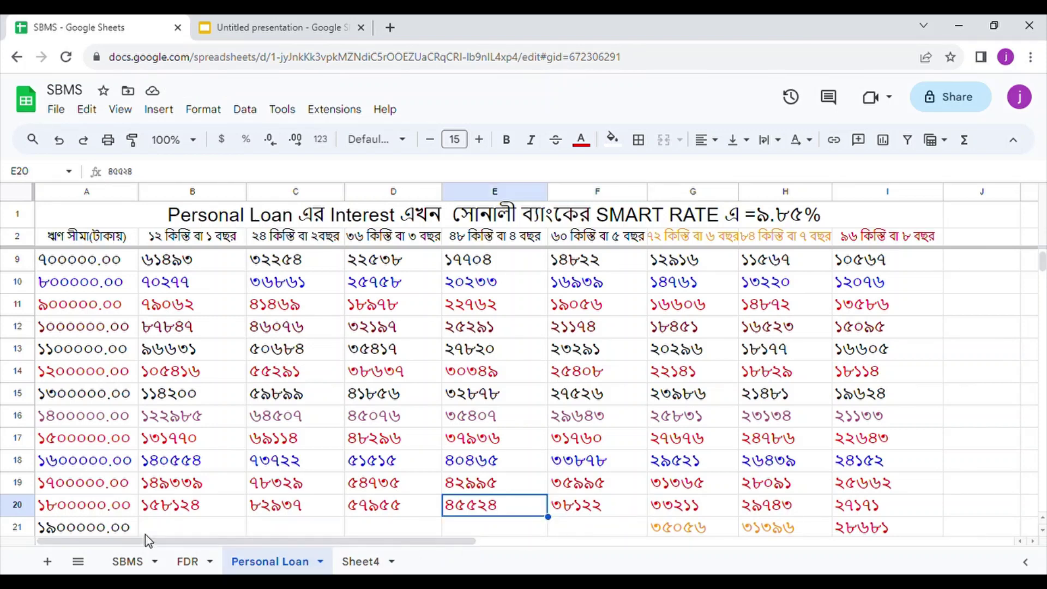
# Set the text colour of the entire 1,900,000 loan row (row 21) to blue and go through its 5-year and 4-year instalments.
pyautogui.click(22, 529)
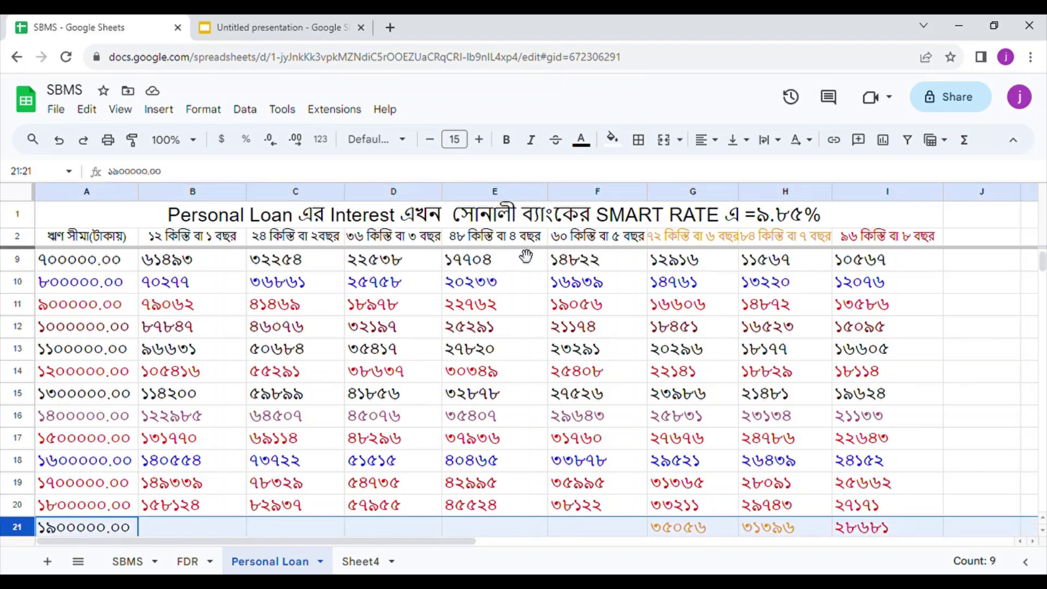
pyautogui.click(590, 145)
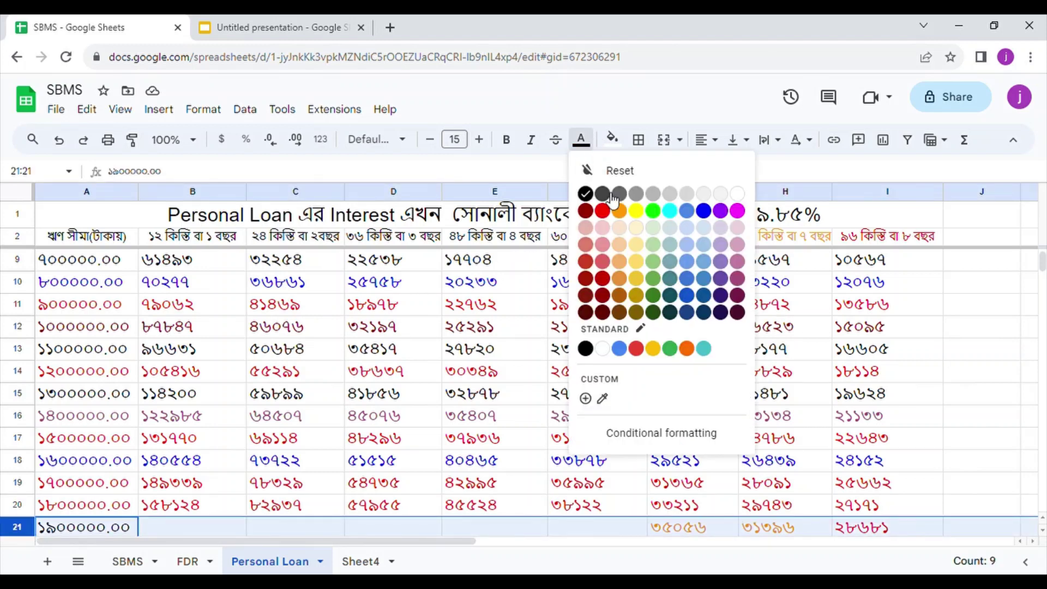
pyautogui.click(718, 213)
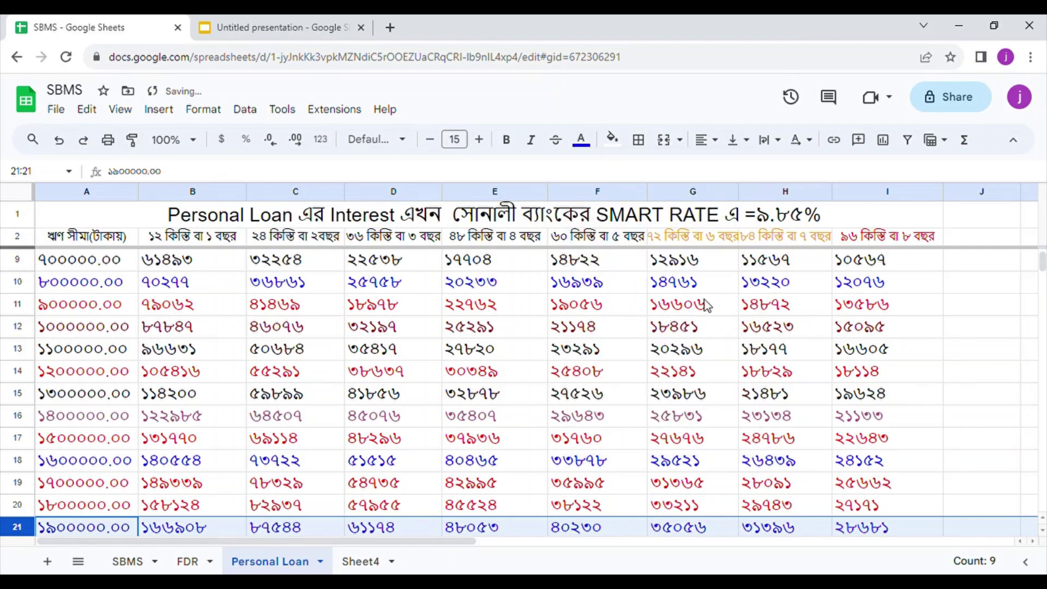
pyautogui.click(622, 533)
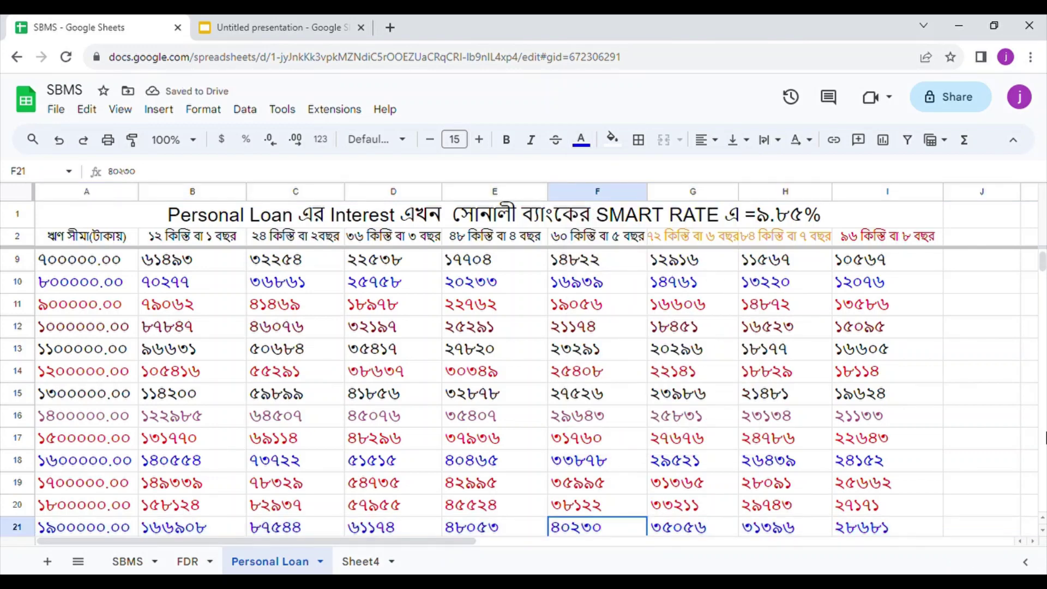
pyautogui.scroll(-4, 1044, 436)
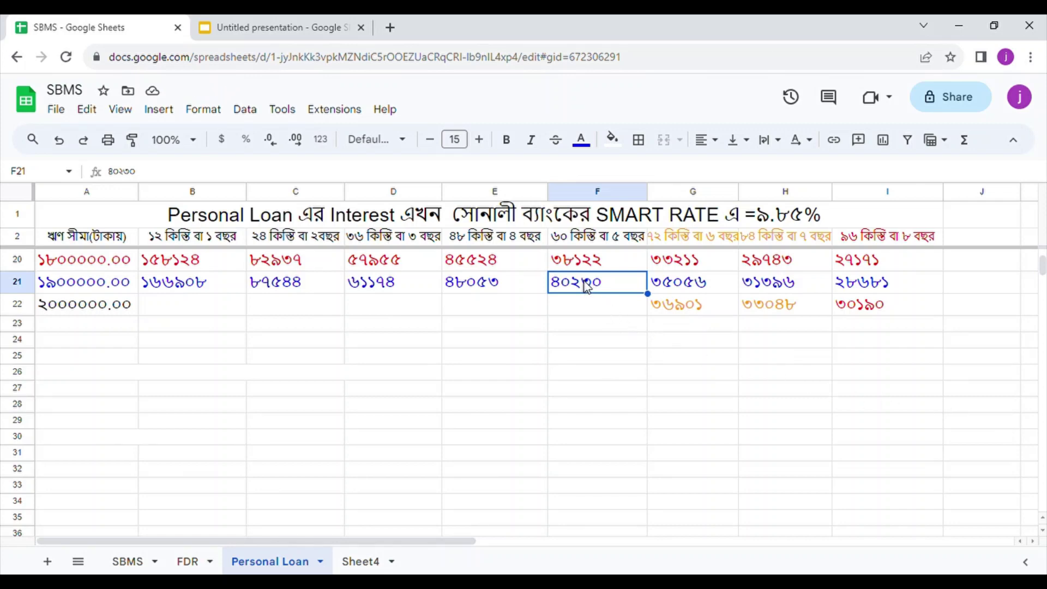
pyautogui.click(519, 286)
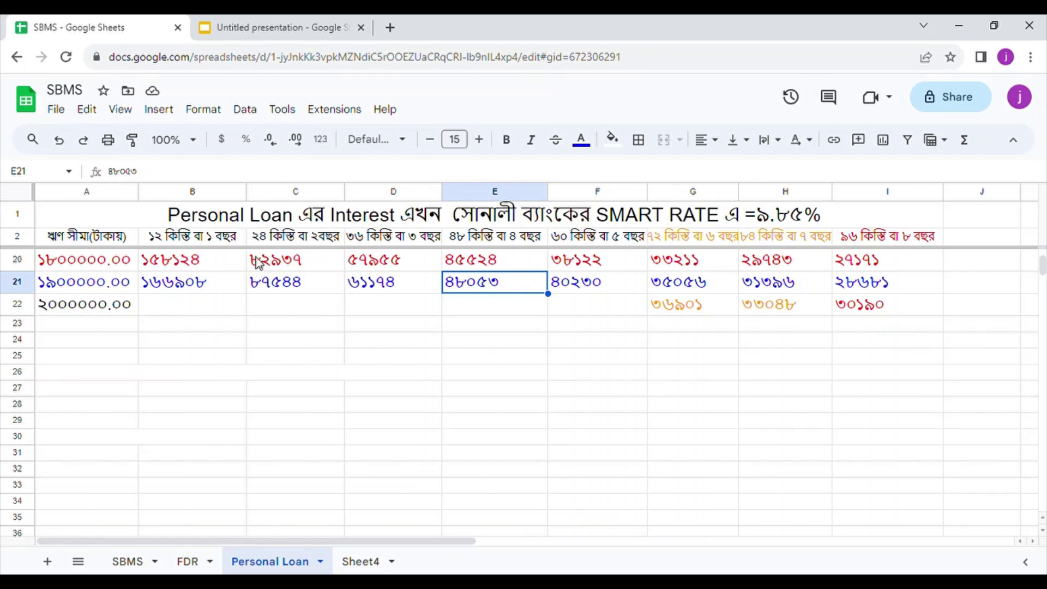
# Set the text colour of the entire 2,000,000 loan row (row 22) to black and go through its 5-year and 4-year instalments.
pyautogui.click(18, 304)
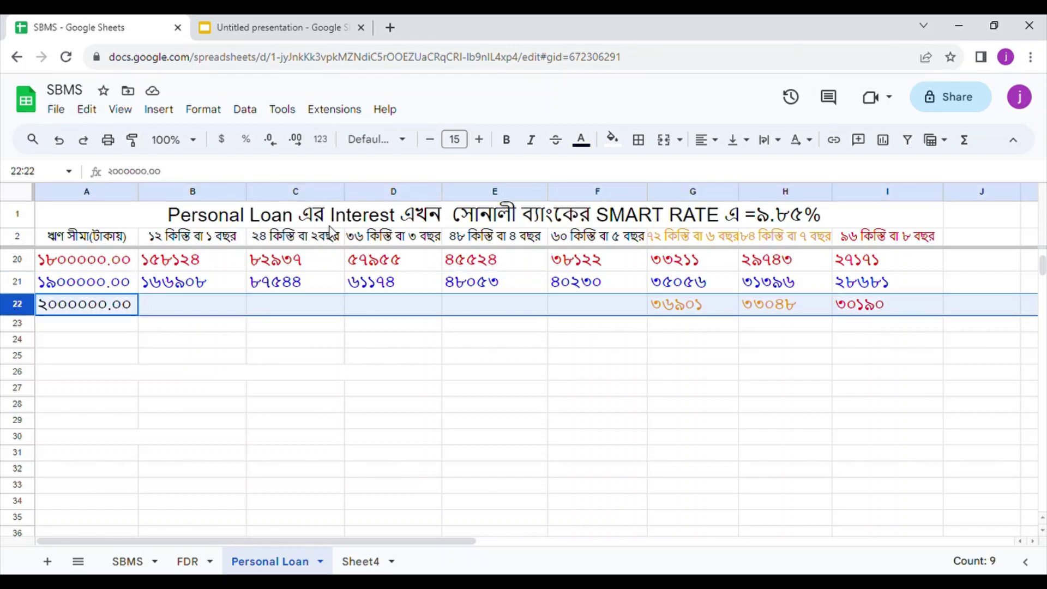
pyautogui.click(581, 140)
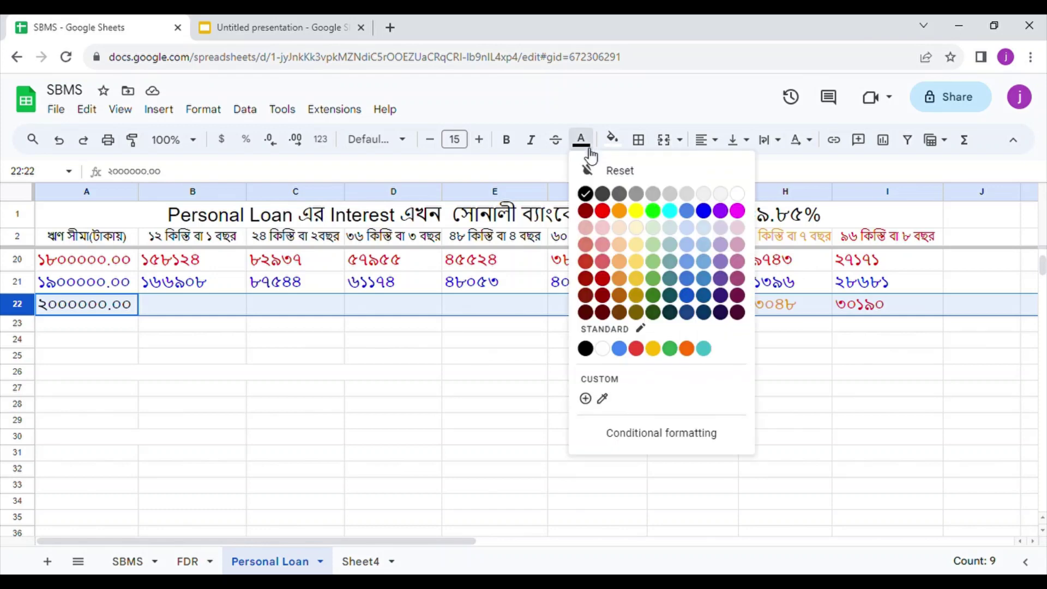
pyautogui.click(586, 193)
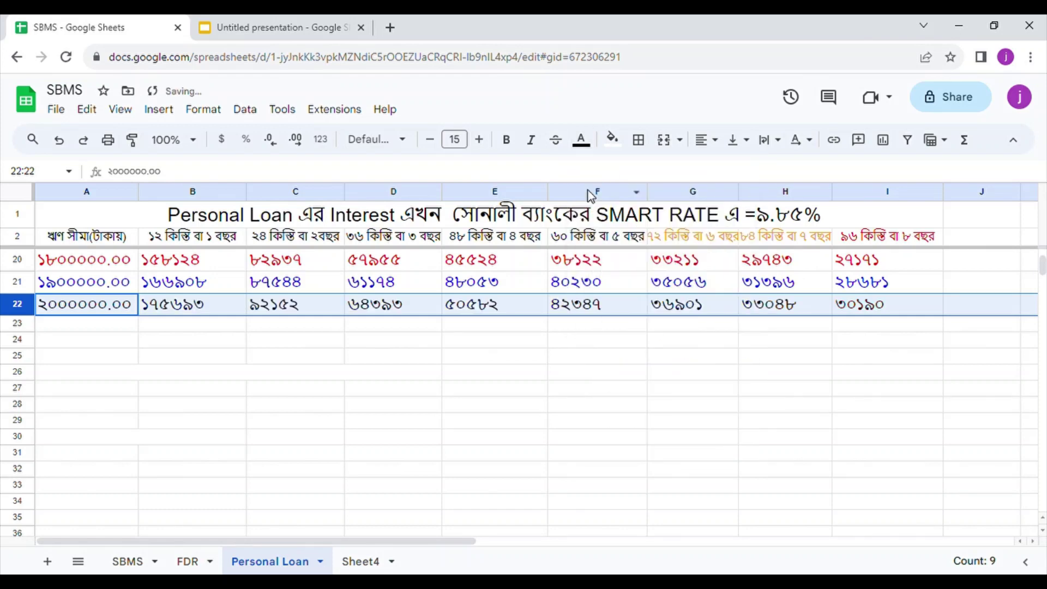
pyautogui.click(620, 311)
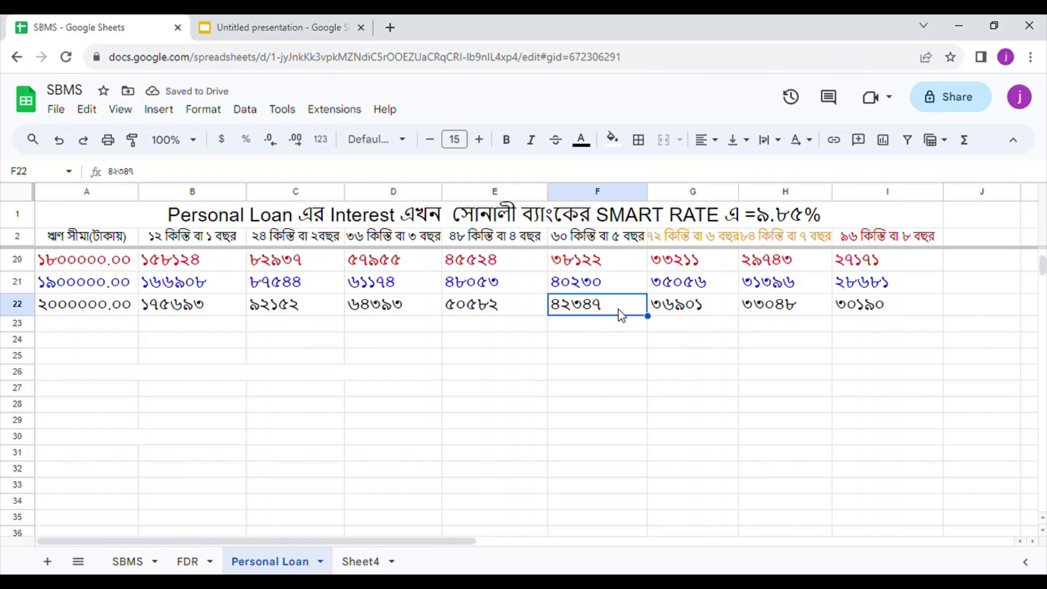
pyautogui.click(525, 303)
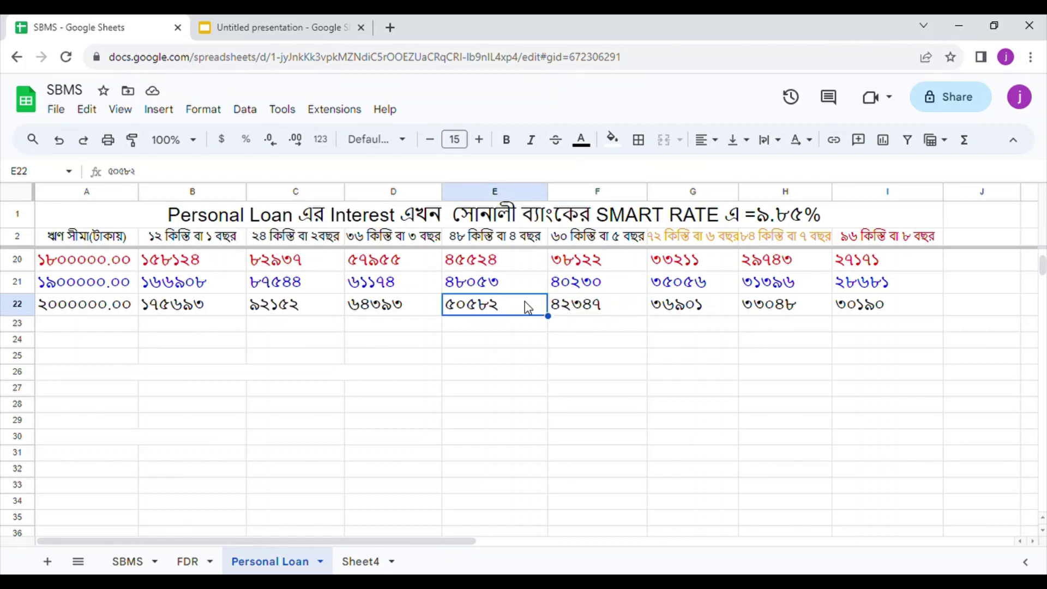